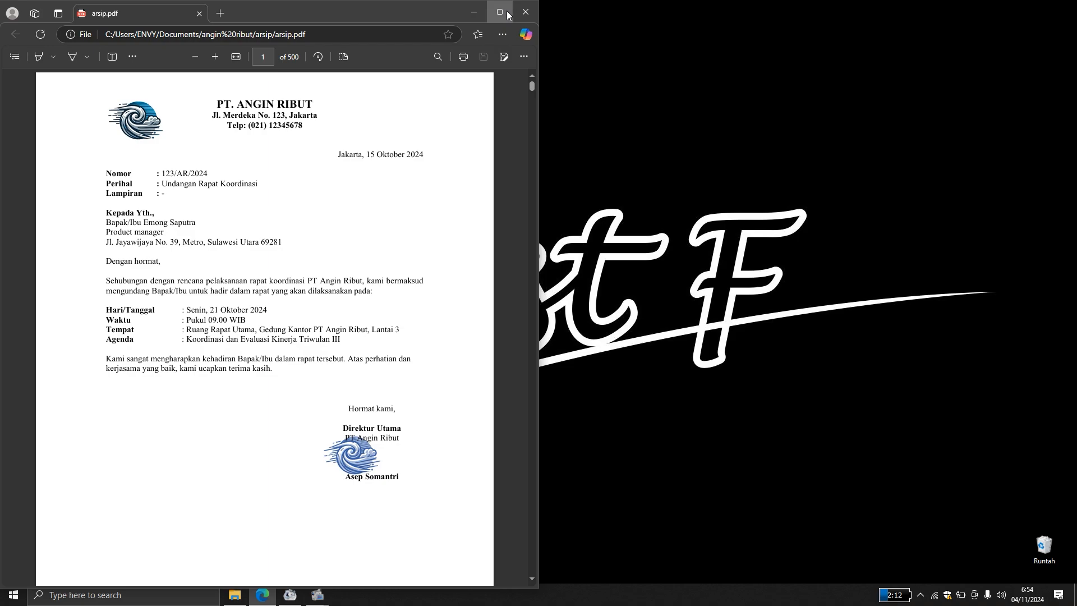
- Maximize the arsip.pdf window and examine the layout of the first PT. Angin Ribut invitation letter
left_click(499, 12)
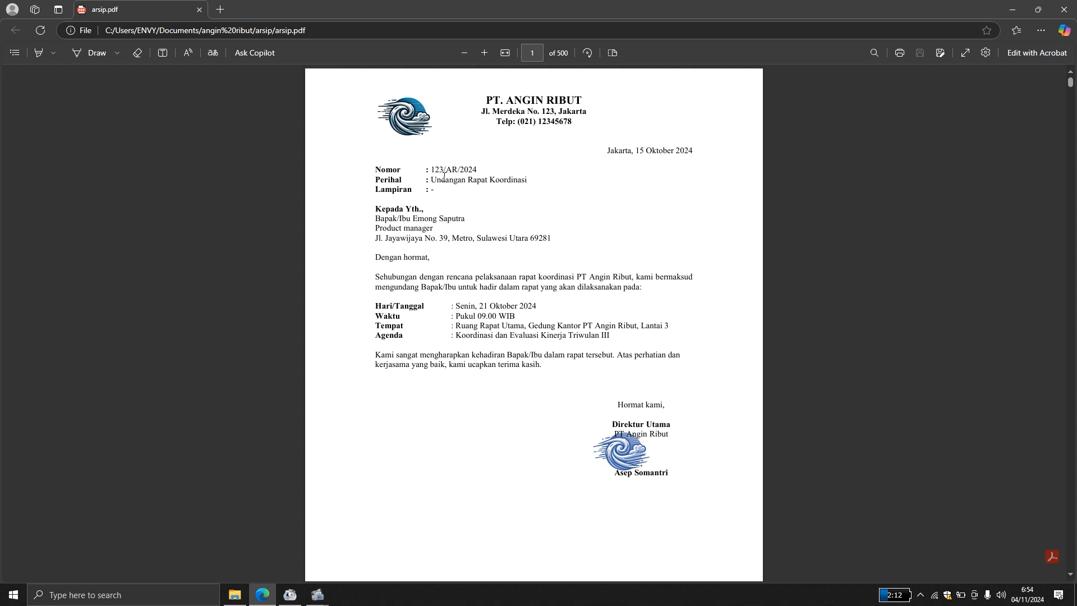
scroll(416, 245, "down", 1)
scroll(454, 173, "up", 1)
scroll(512, 283, "down", 1)
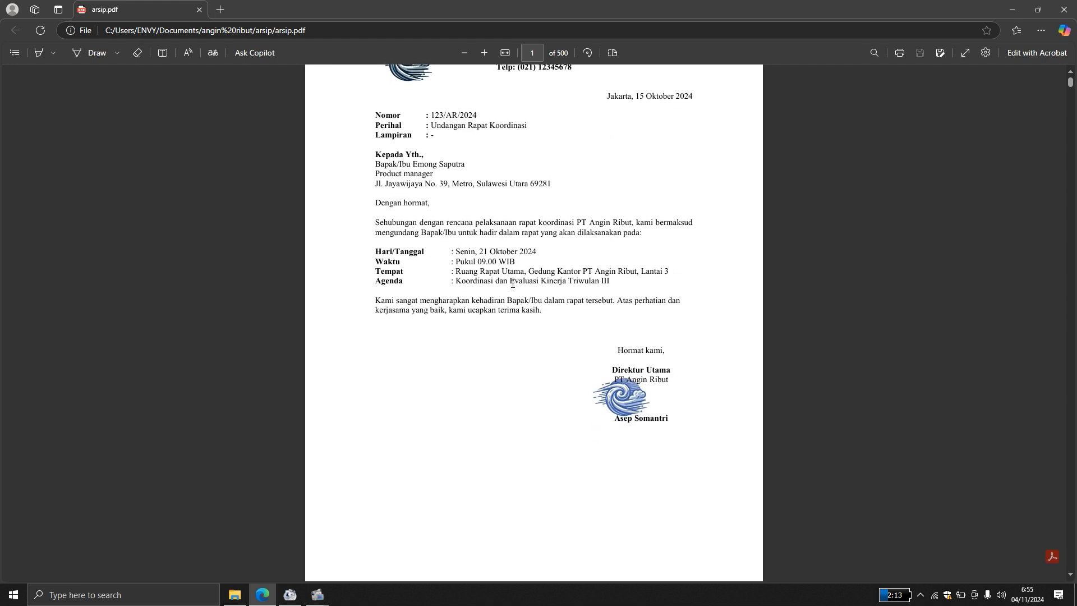
scroll(513, 284, "up", 1)
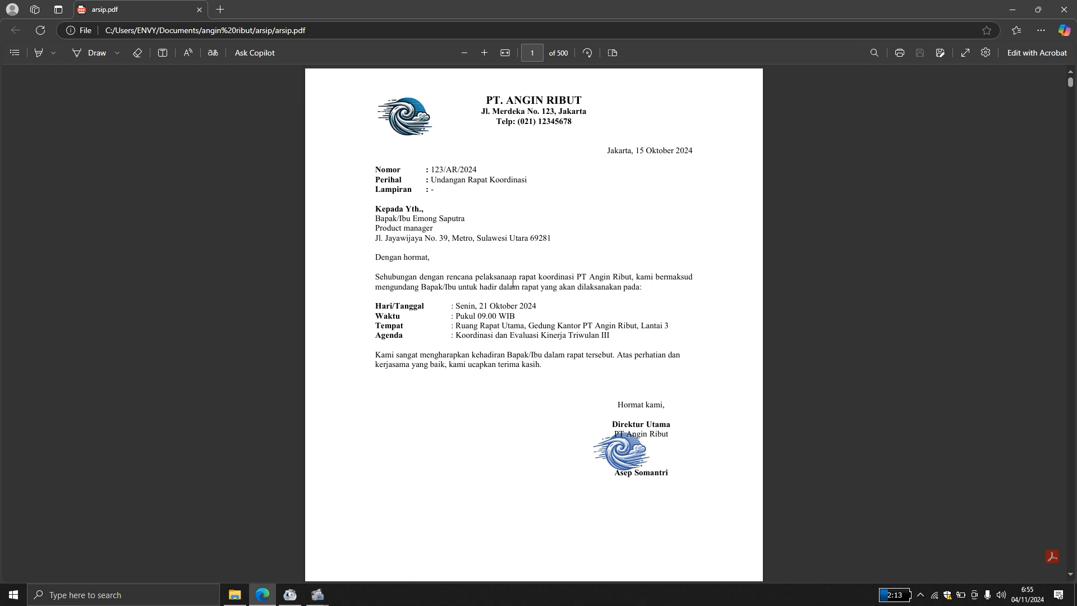
- Look through the letters in arsip.pdf up to page 21, comparing the recipient name, job title and address on each
scroll(644, 151, "down", 15)
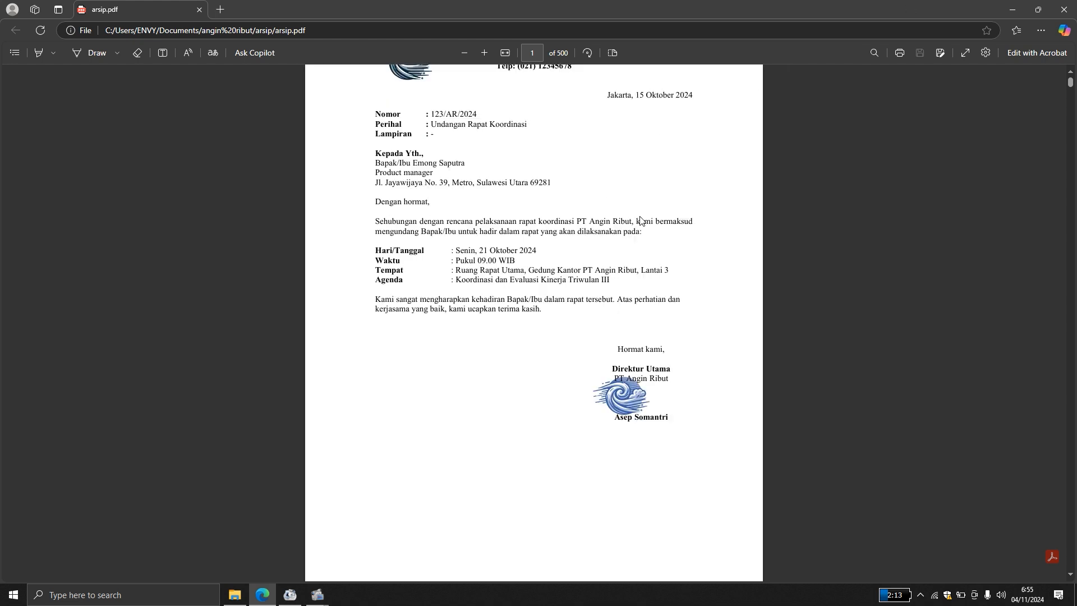
scroll(641, 220, "down", 20)
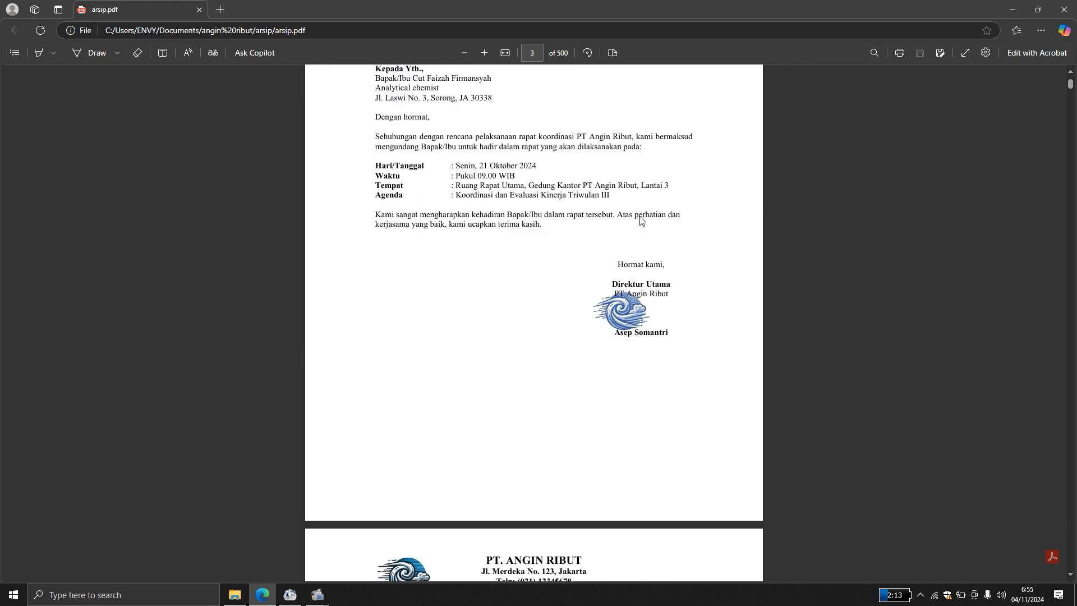
scroll(642, 221, "down", 20)
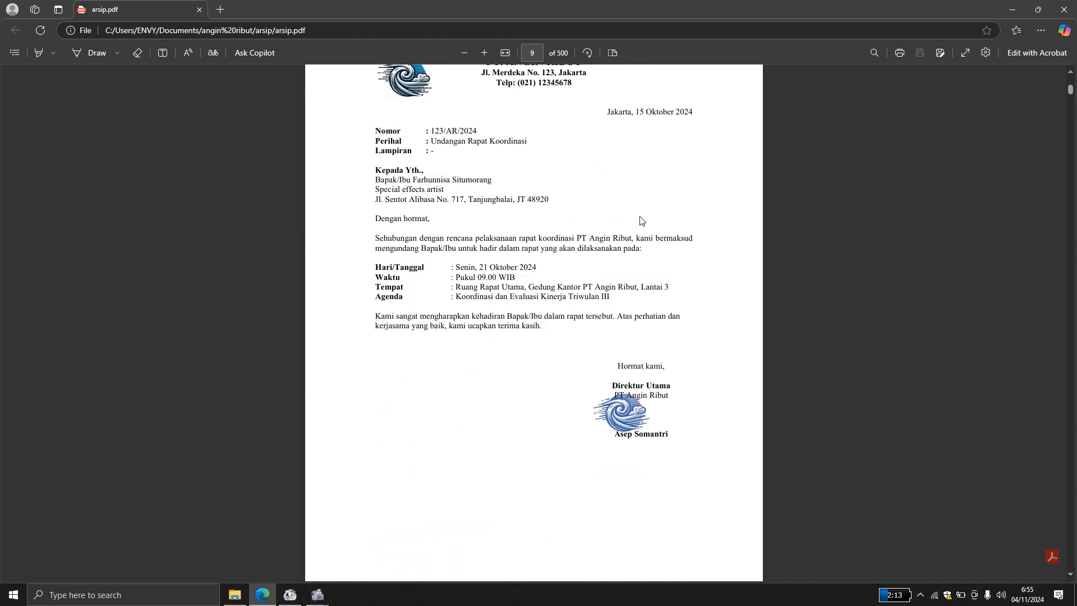
scroll(642, 220, "down", 20)
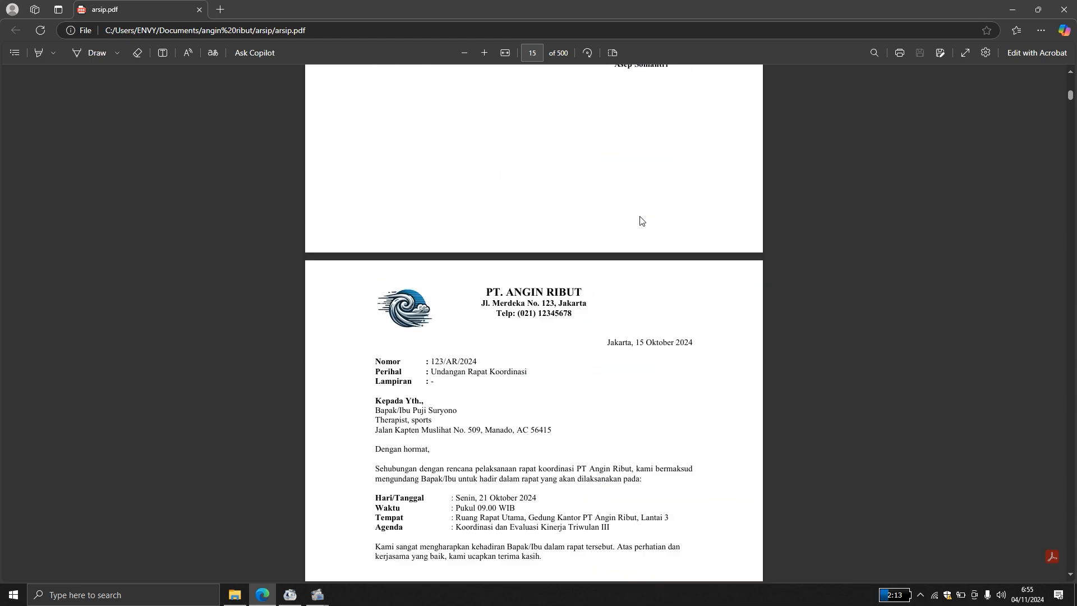
scroll(641, 220, "down", 7)
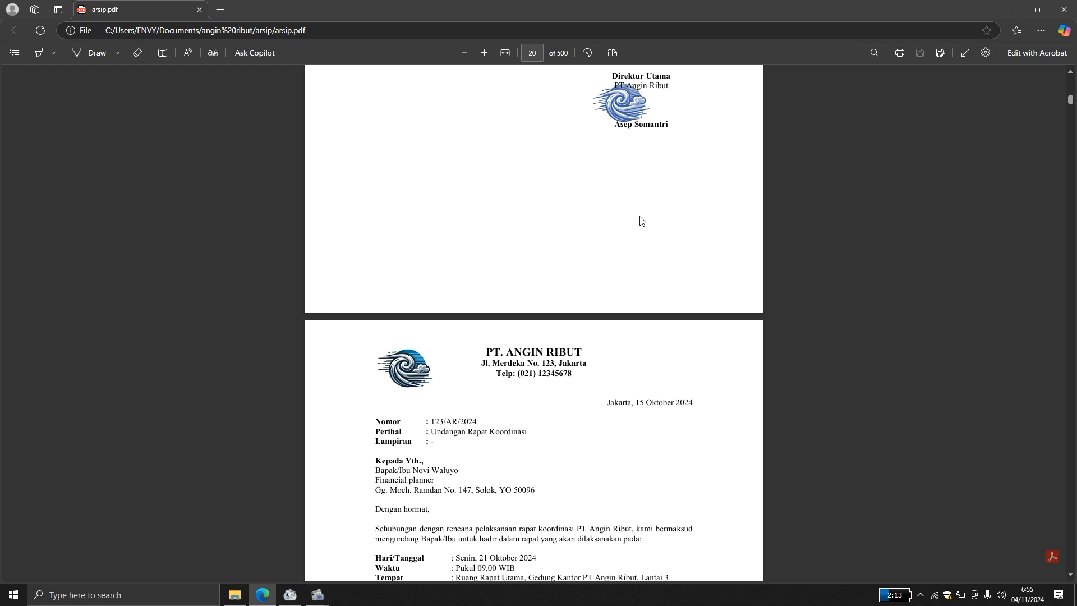
scroll(641, 221, "down", 3)
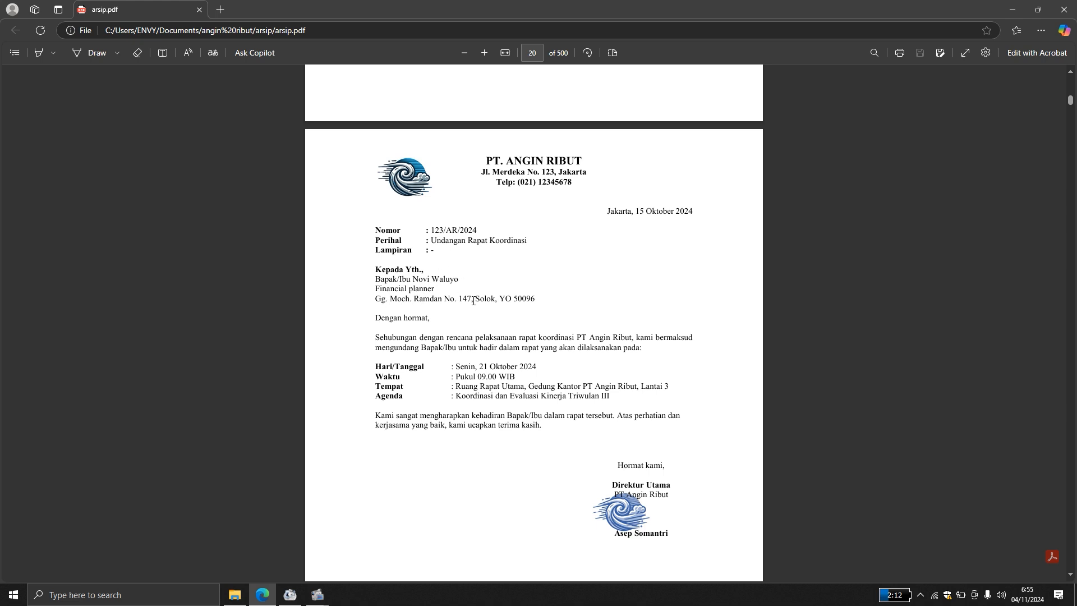
scroll(473, 301, "down", 12)
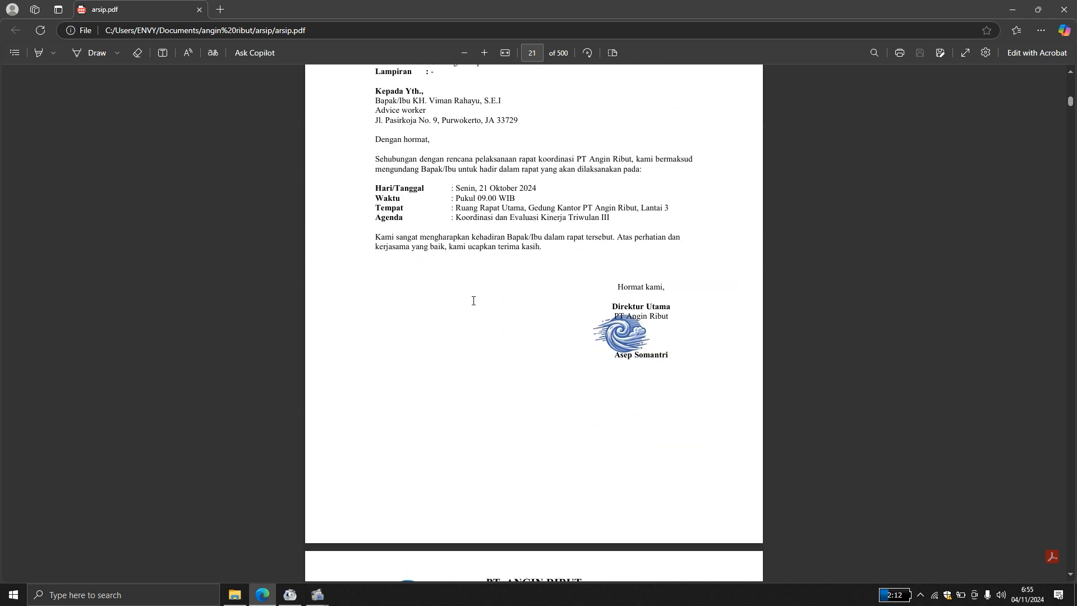
scroll(474, 301, "down", 1)
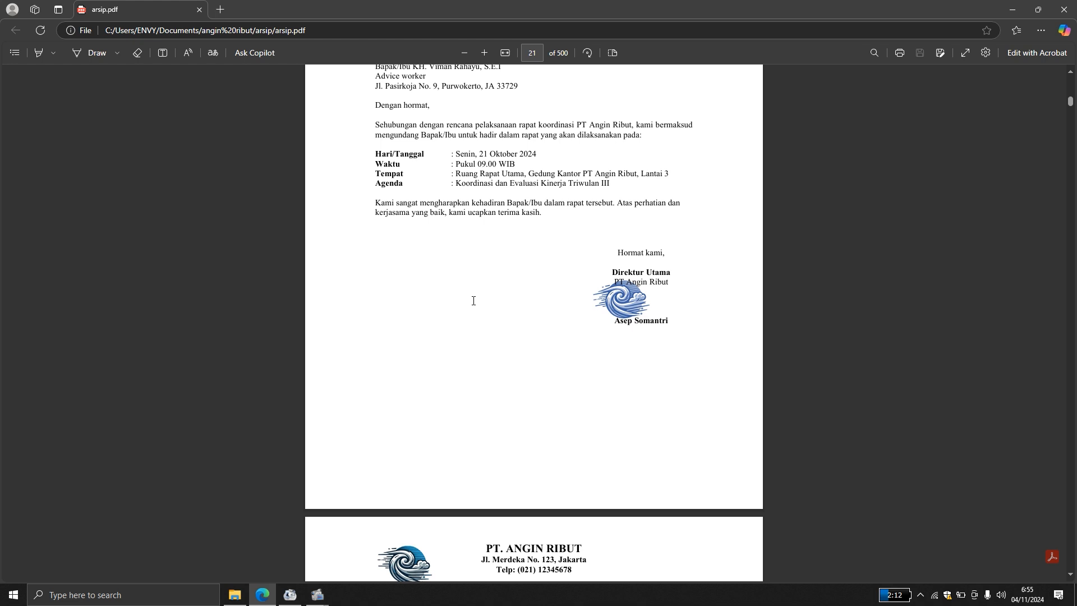
scroll(474, 300, "up", 16)
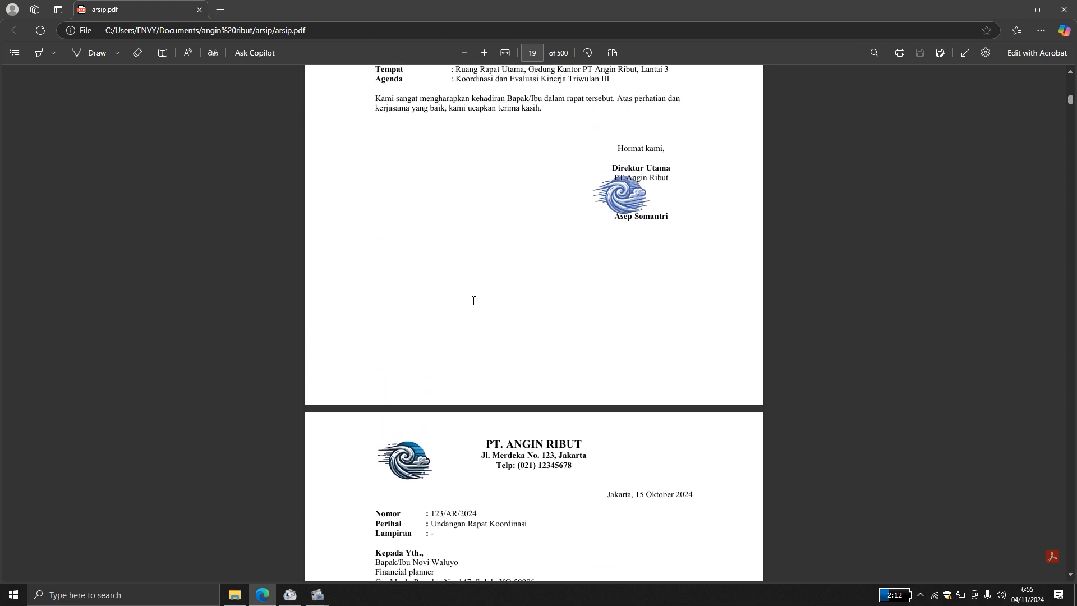
scroll(473, 300, "down", 3)
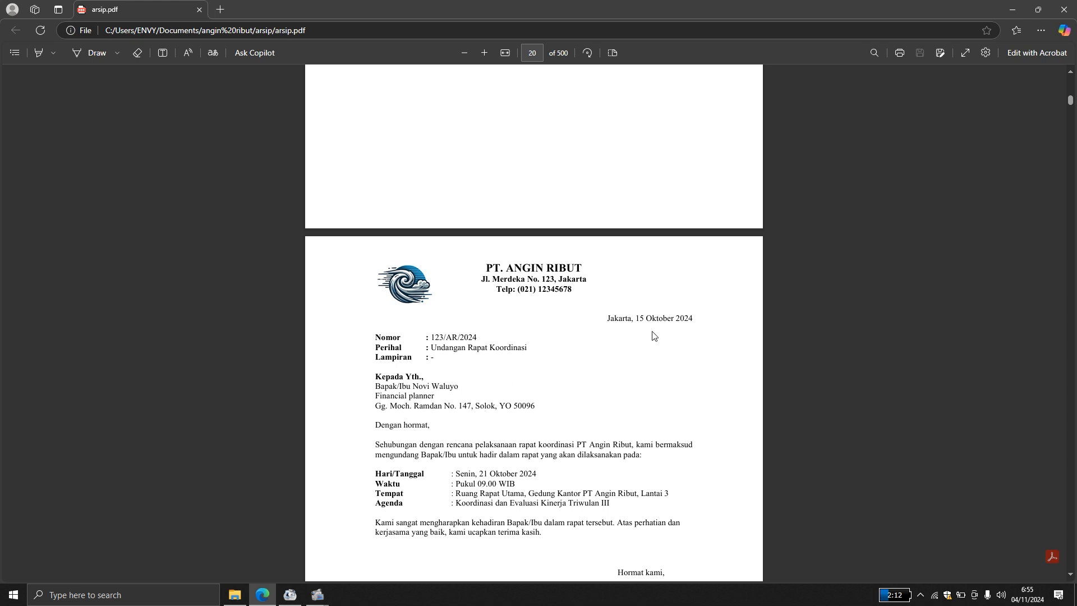
scroll(654, 336, "down", 2)
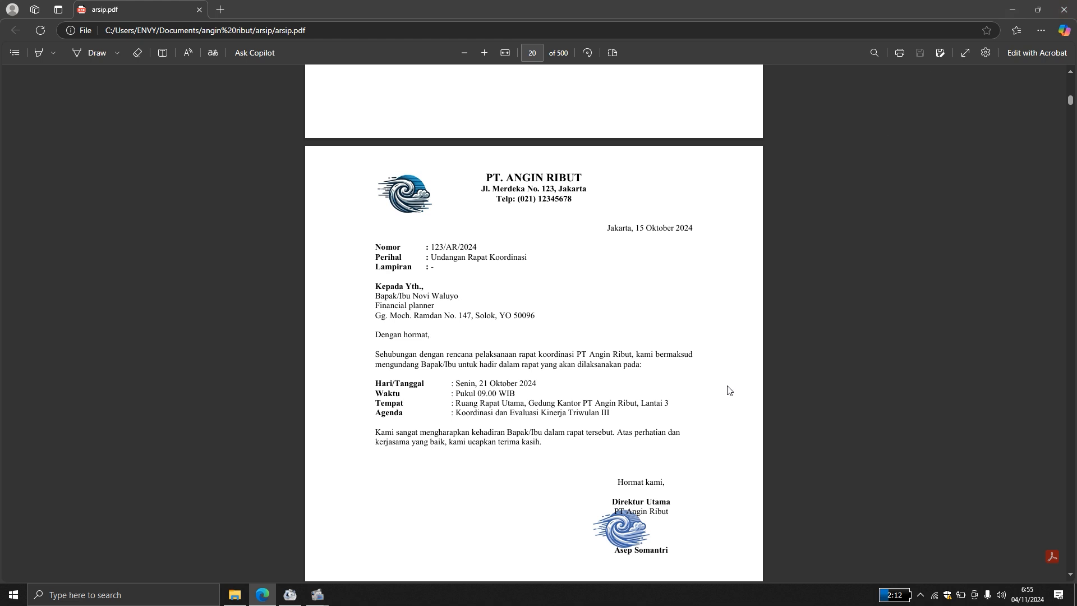
scroll(730, 390, "down", 3)
- Switch to File Explorer and open the dummy_data_indonesia_50 workbook from the angin ribut folder
key("super")
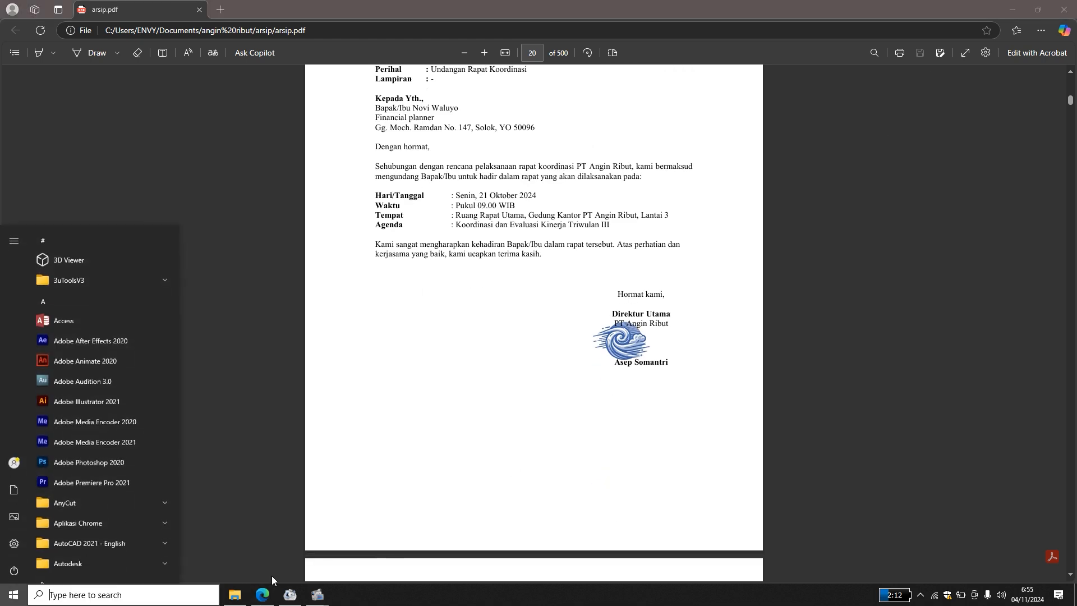
left_click(255, 503)
left_click(234, 594)
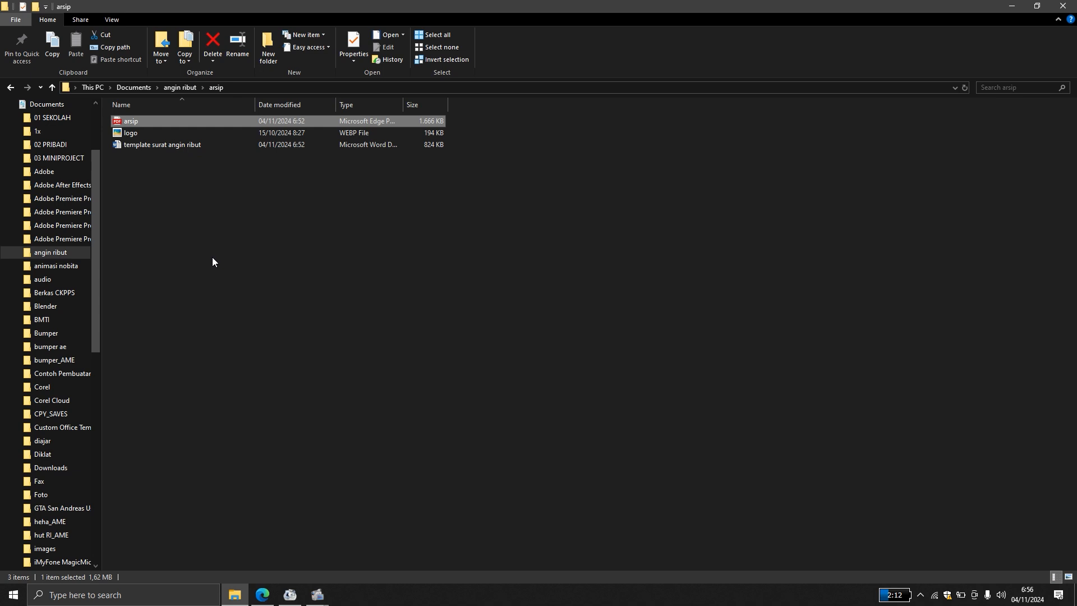
left_click(180, 84)
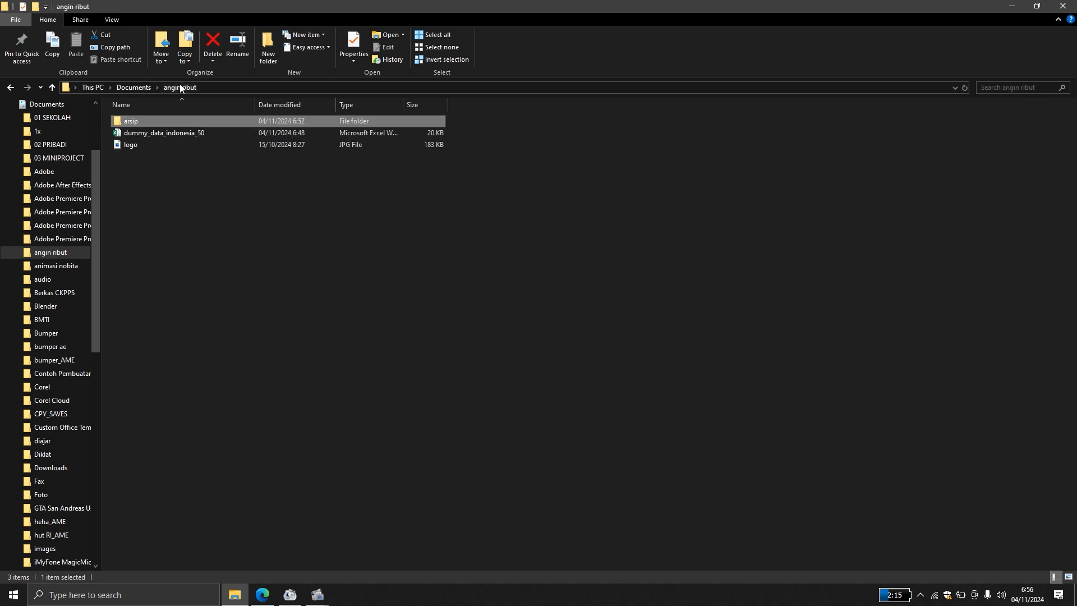
double_click(185, 133)
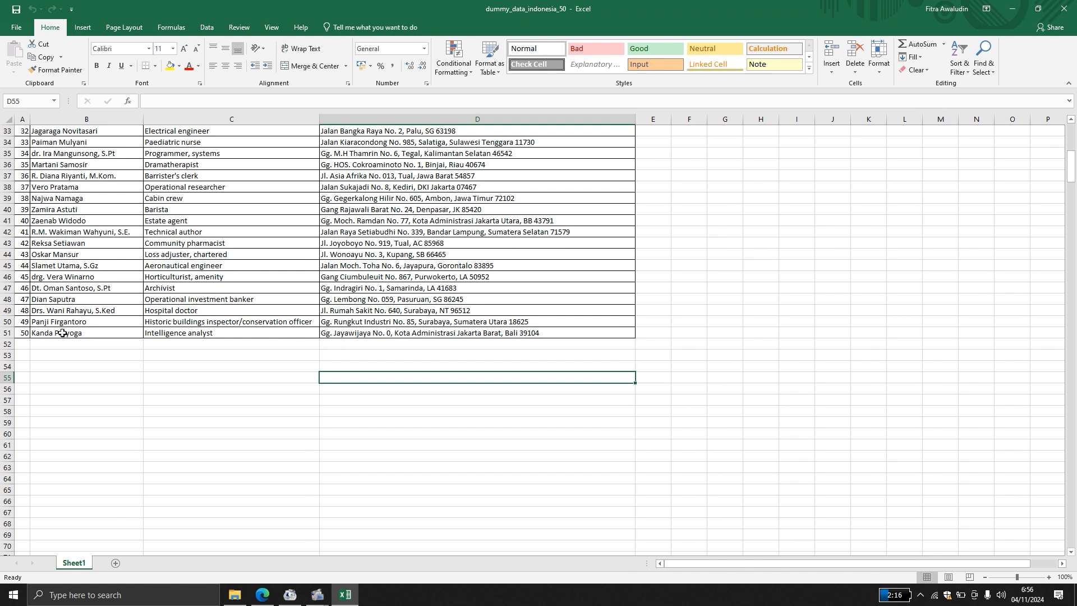
- Review the workbook's names, positions and addresses, and compare them with the recipient block on page 20 of arsip.pdf
left_click(62, 332)
scroll(260, 284, "up", 11)
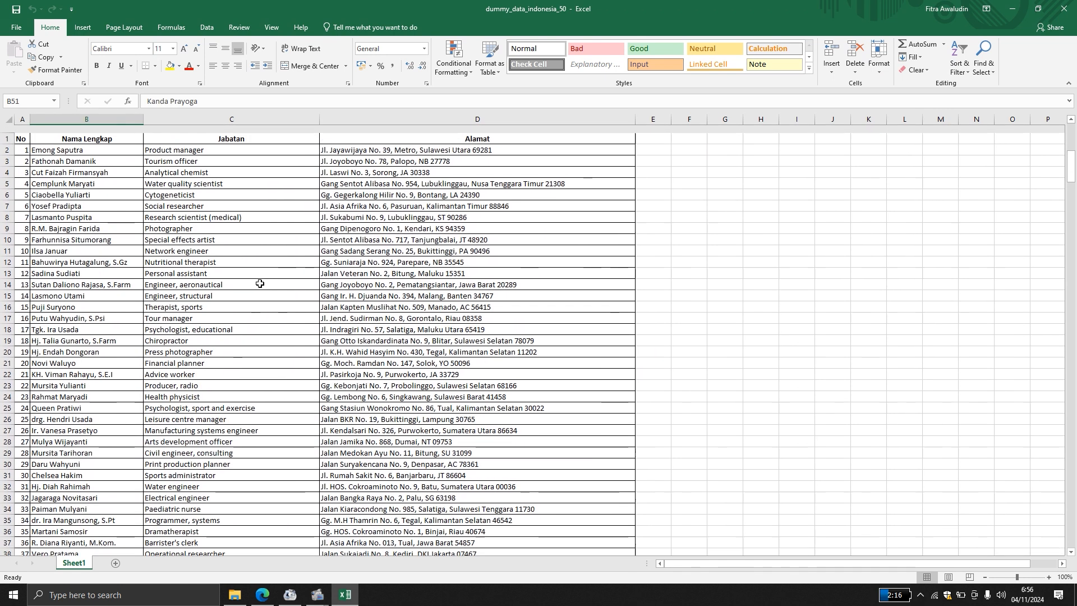
scroll(235, 278, "down", 2)
scroll(213, 272, "up", 2)
scroll(169, 258, "down", 1)
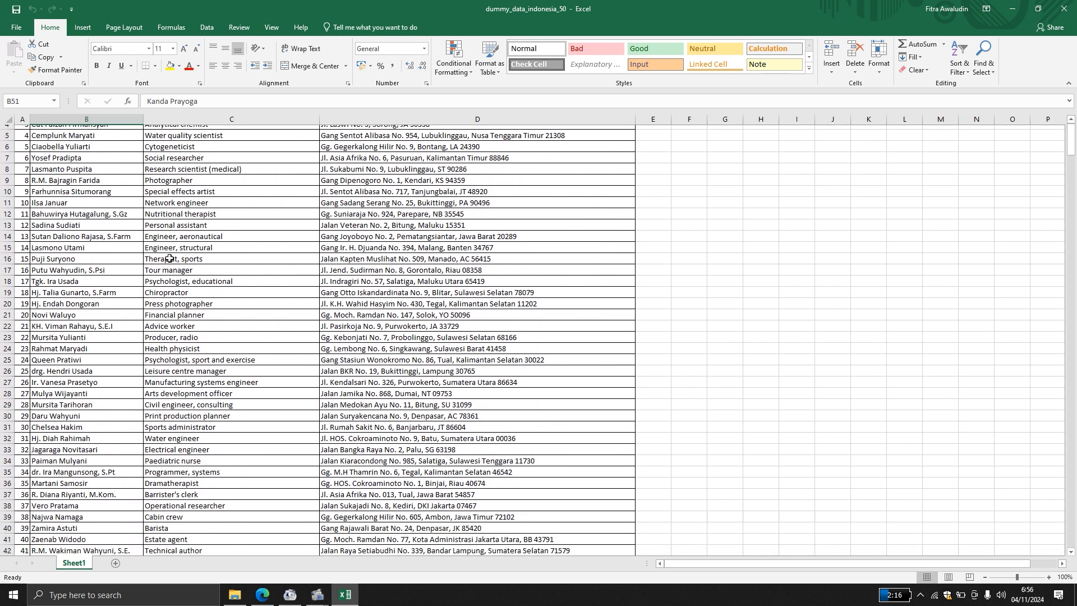
left_click(263, 594)
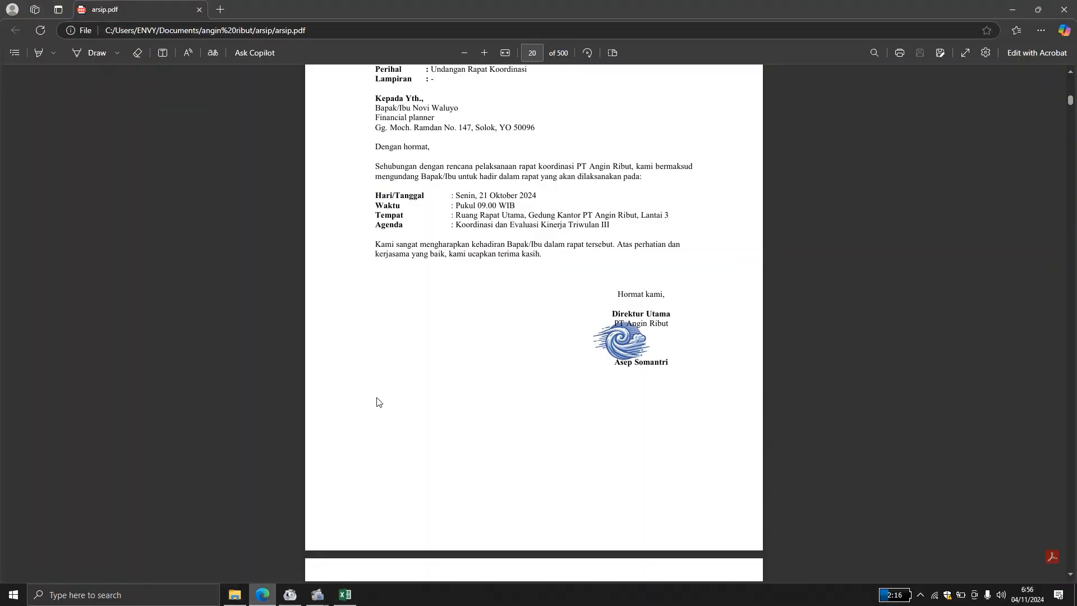
scroll(428, 305, "up", 3)
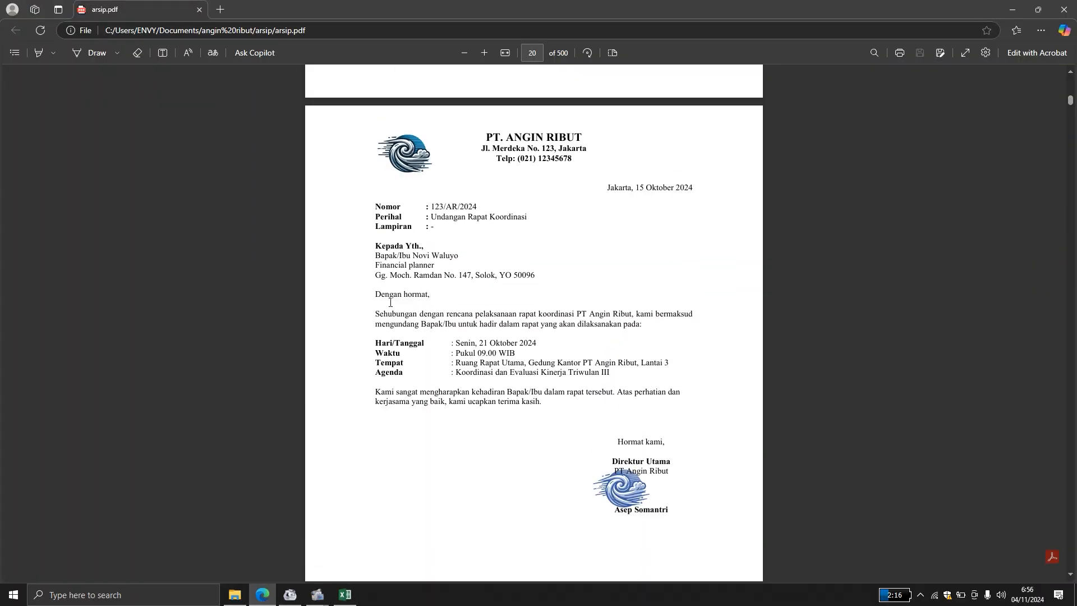
scroll(537, 302, "up", 2)
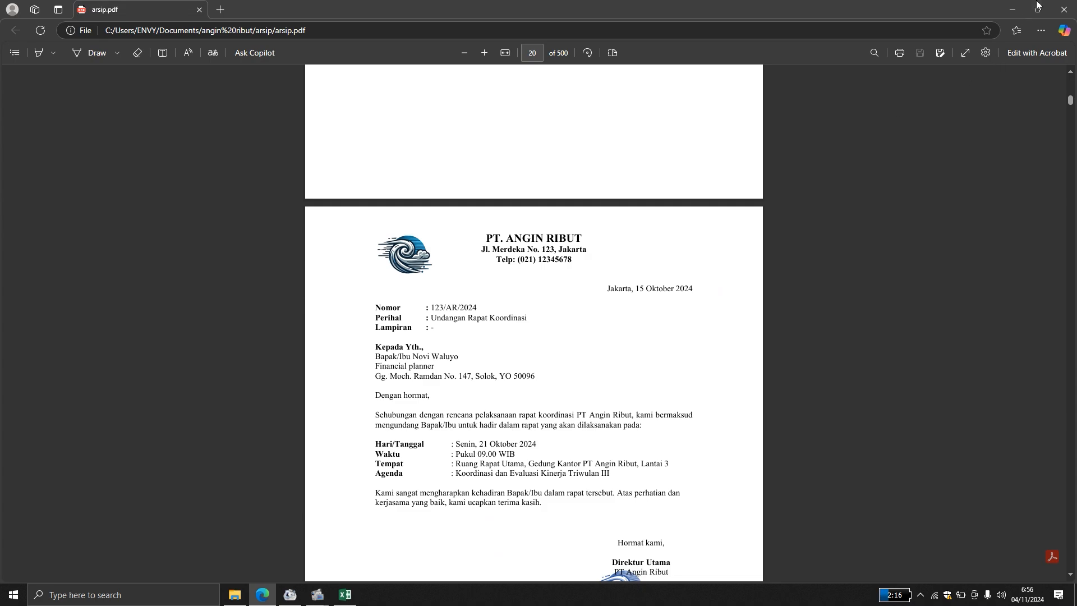
- Minimize the PDF and workbook windows and start Word with a blank document
left_click(1015, 8)
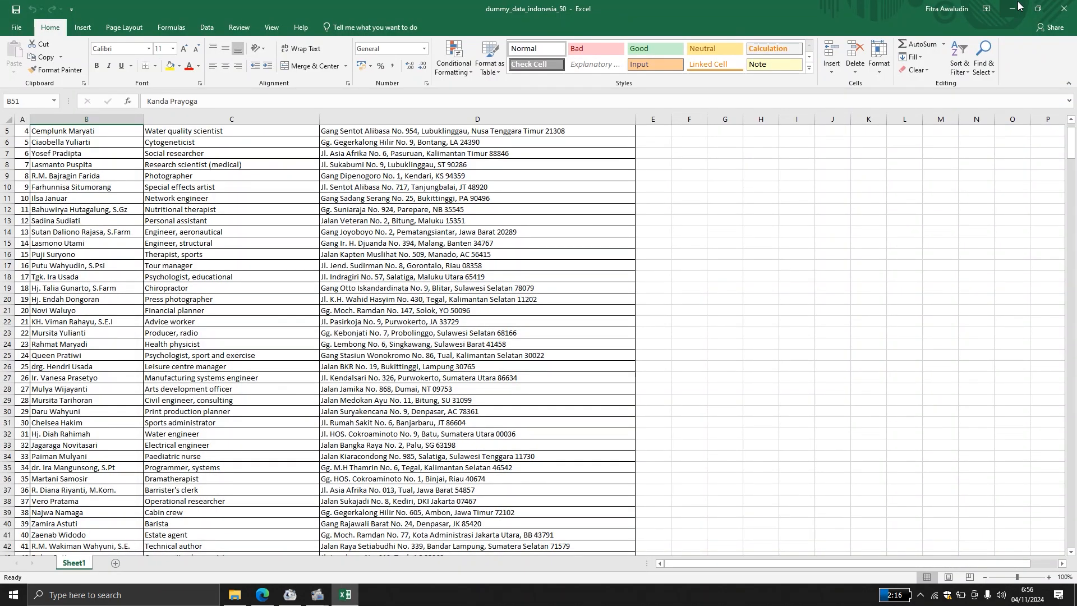
left_click(1018, 5)
left_click(1014, 6)
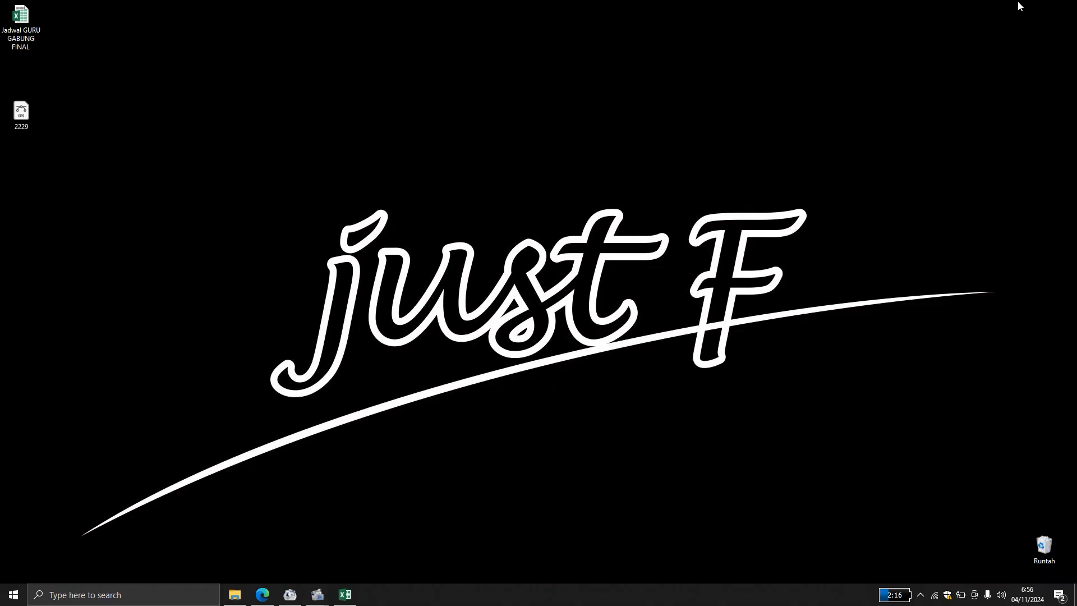
key("super")
type("word")
key("Return")
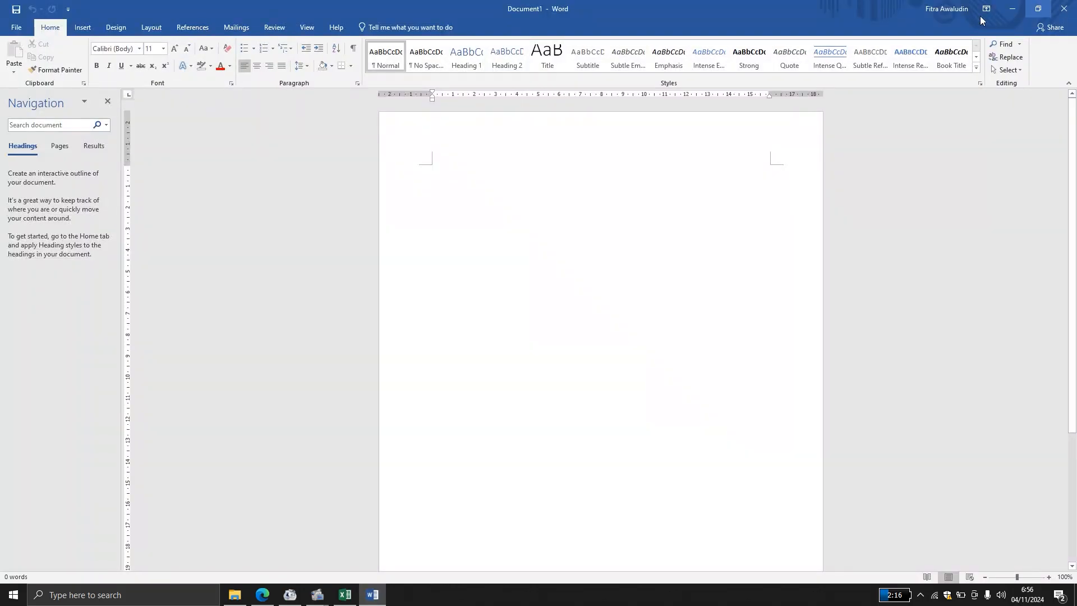
- Try inserting the built-in Blank header on the empty page and undo the insertion
double_click(490, 142)
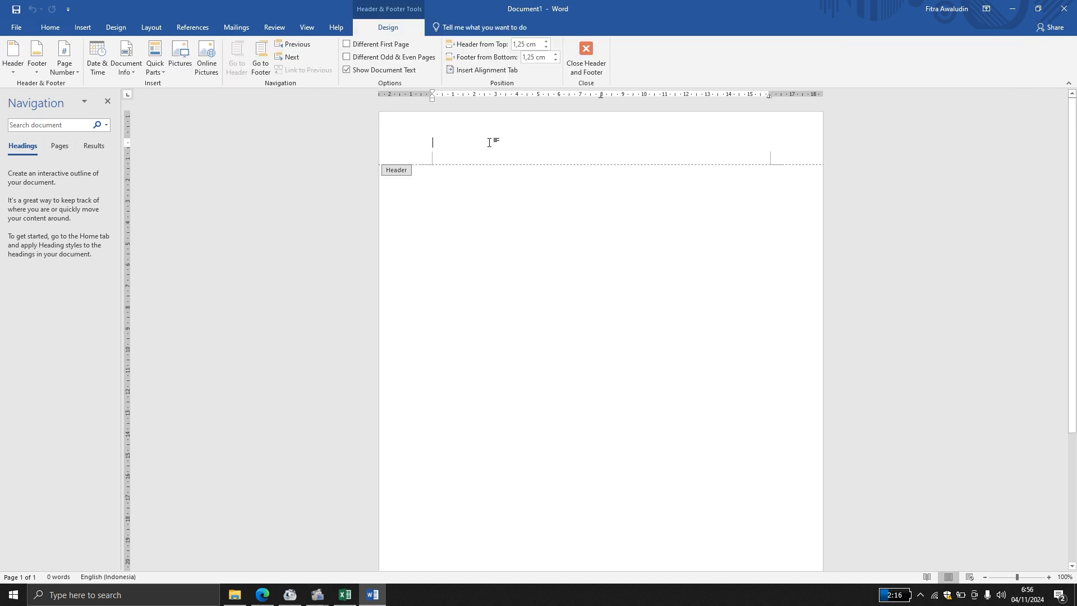
left_click(595, 59)
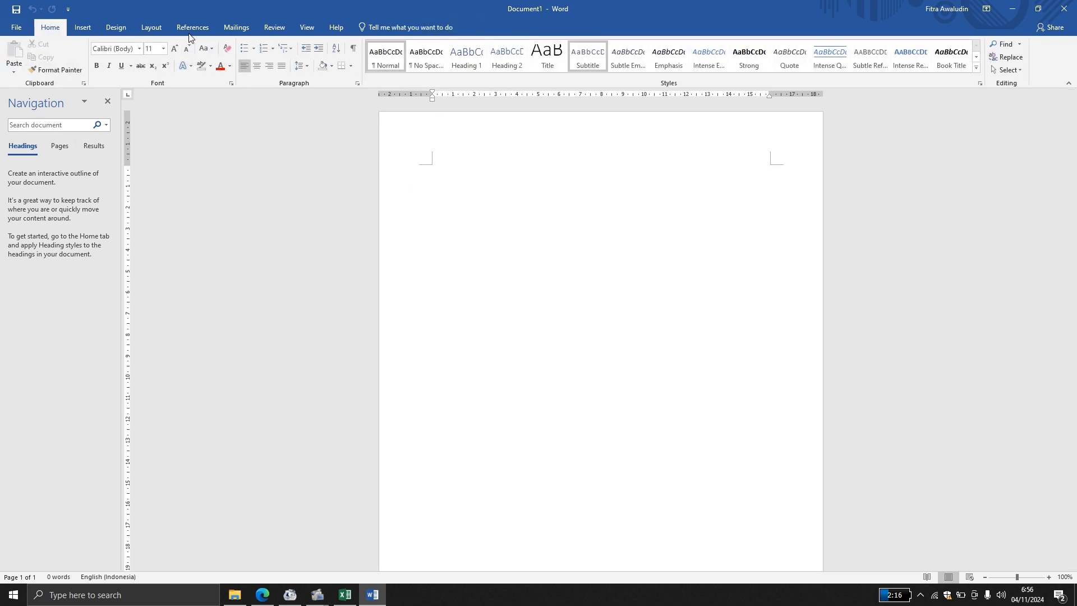
left_click(83, 28)
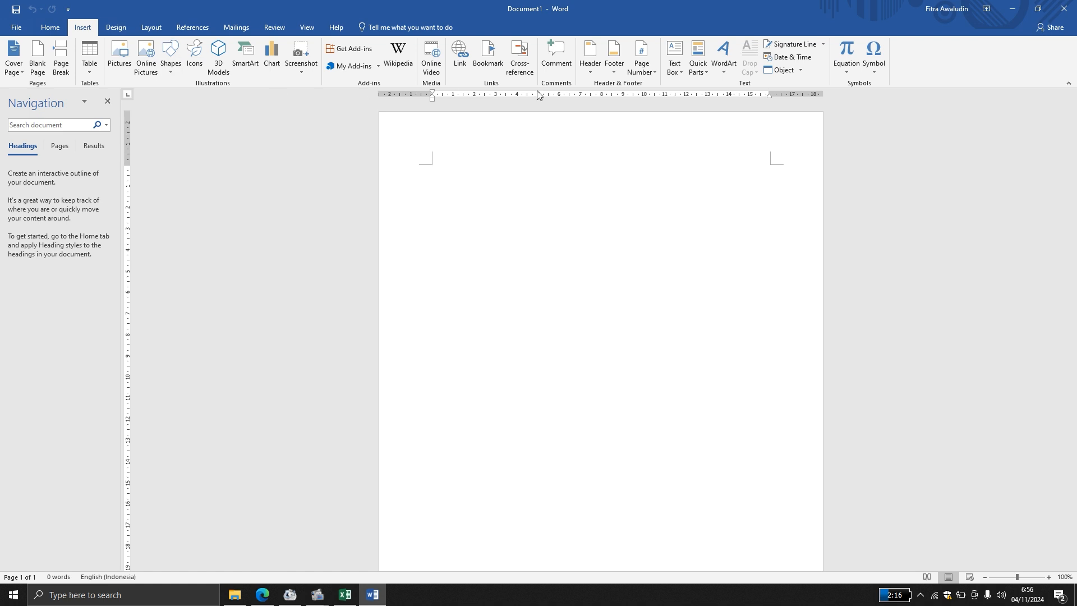
left_click(588, 66)
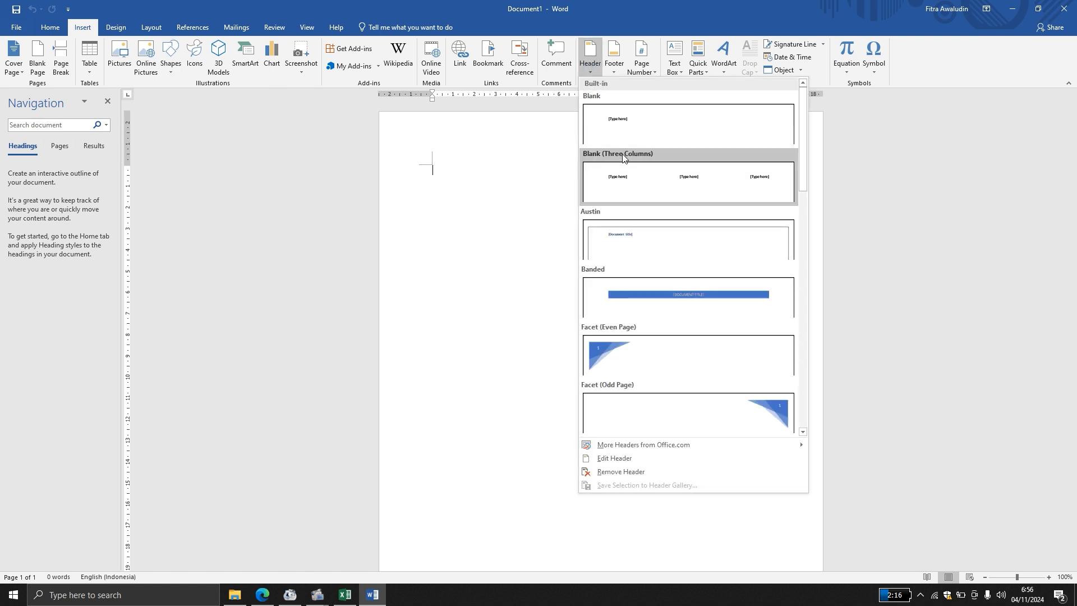
left_click(641, 130)
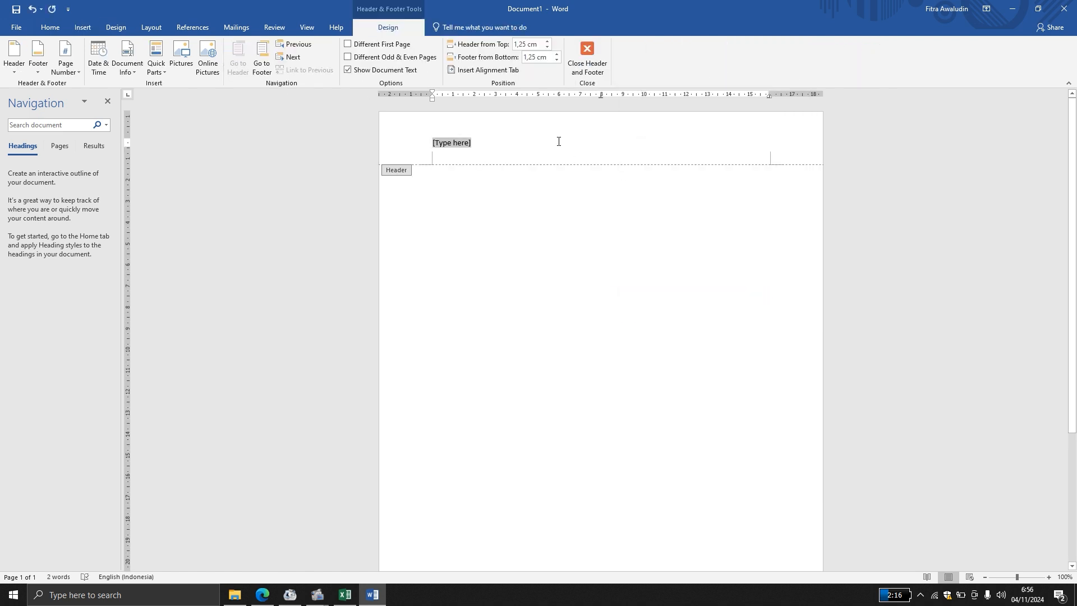
left_click(600, 63)
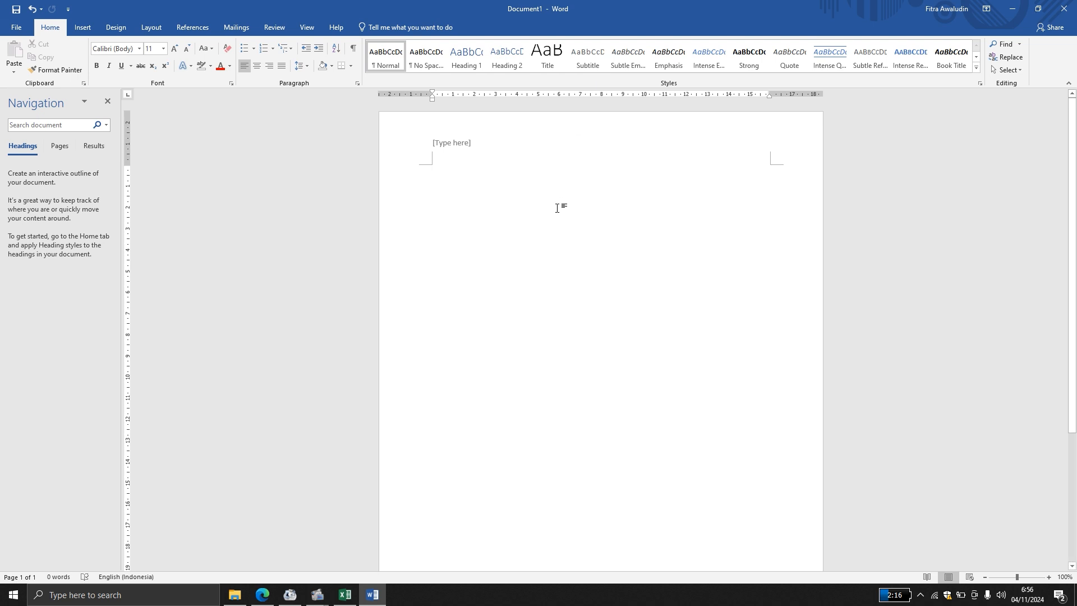
key("ctrl+z")
- Open the page header for editing and centre its paragraph
double_click(485, 145)
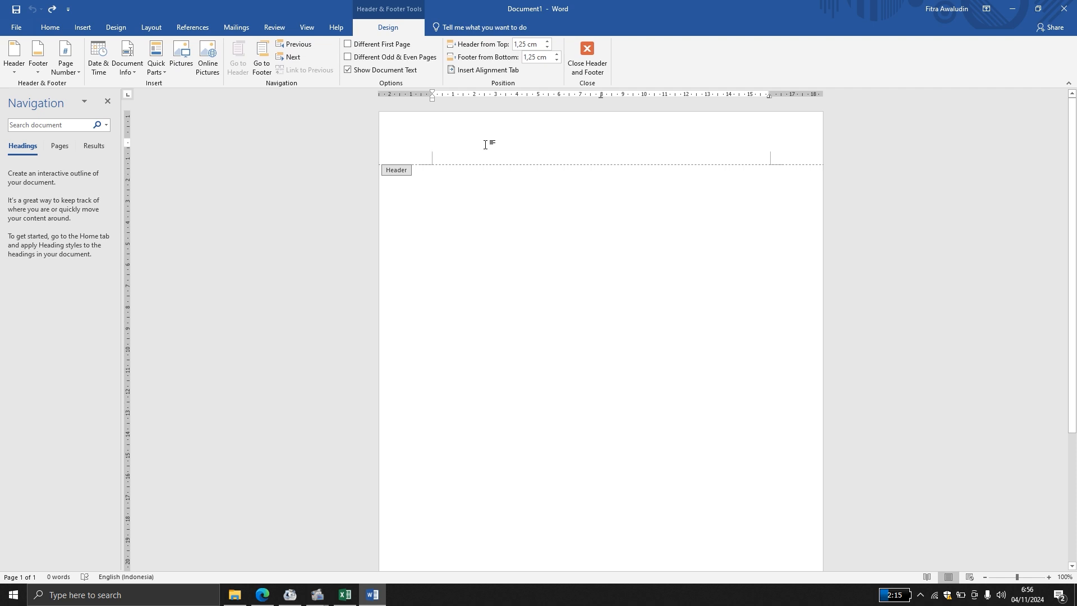
left_click(51, 31)
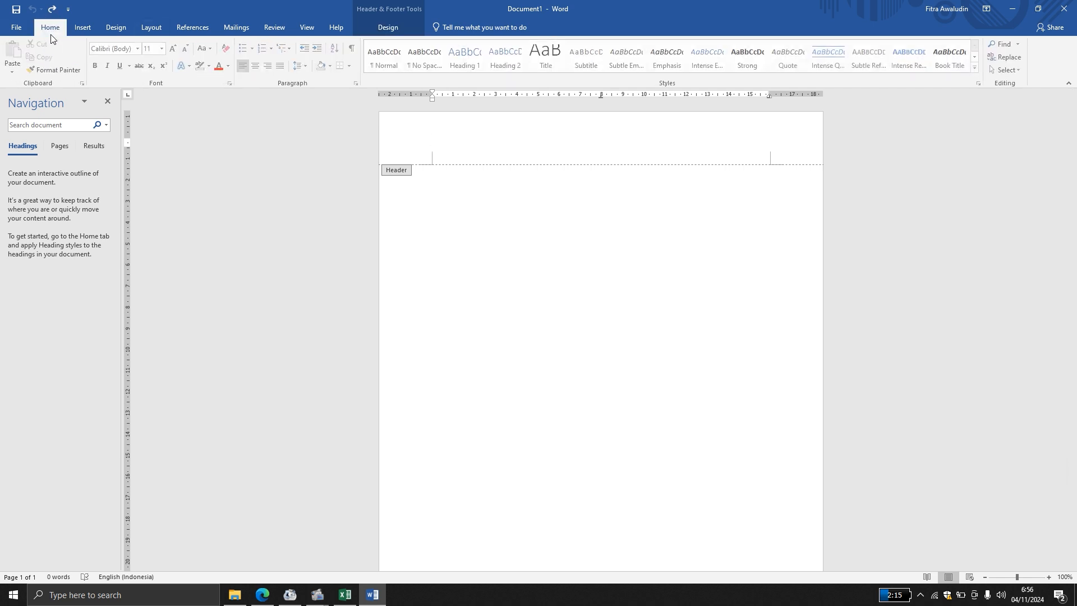
left_click(256, 66)
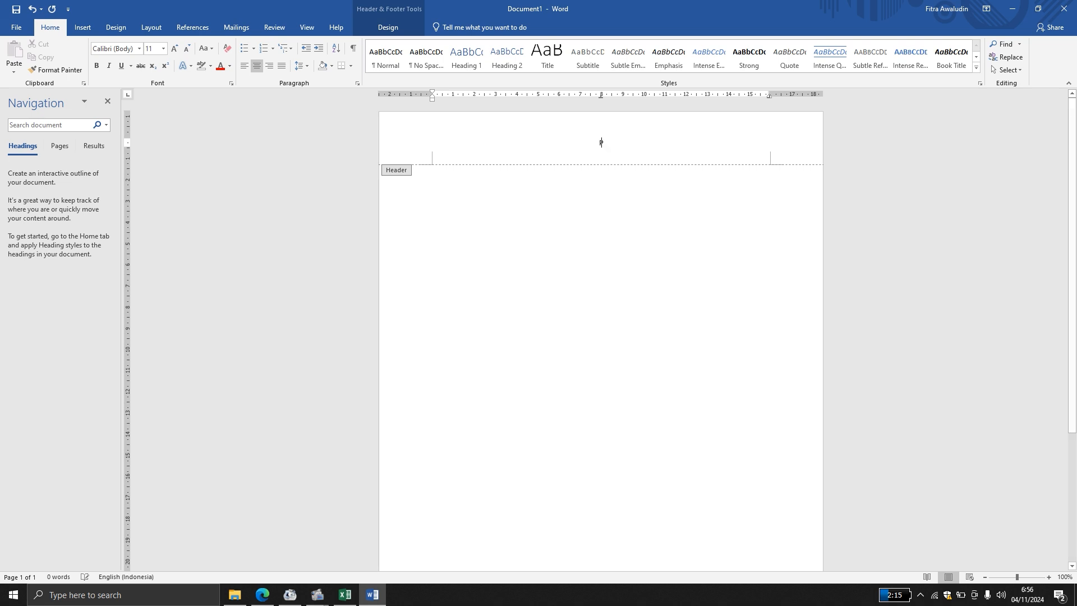
- Enter the company name PT.ANGIN RIBUT in the header with the company's street address on the line below it
type("PT.ANGIN")
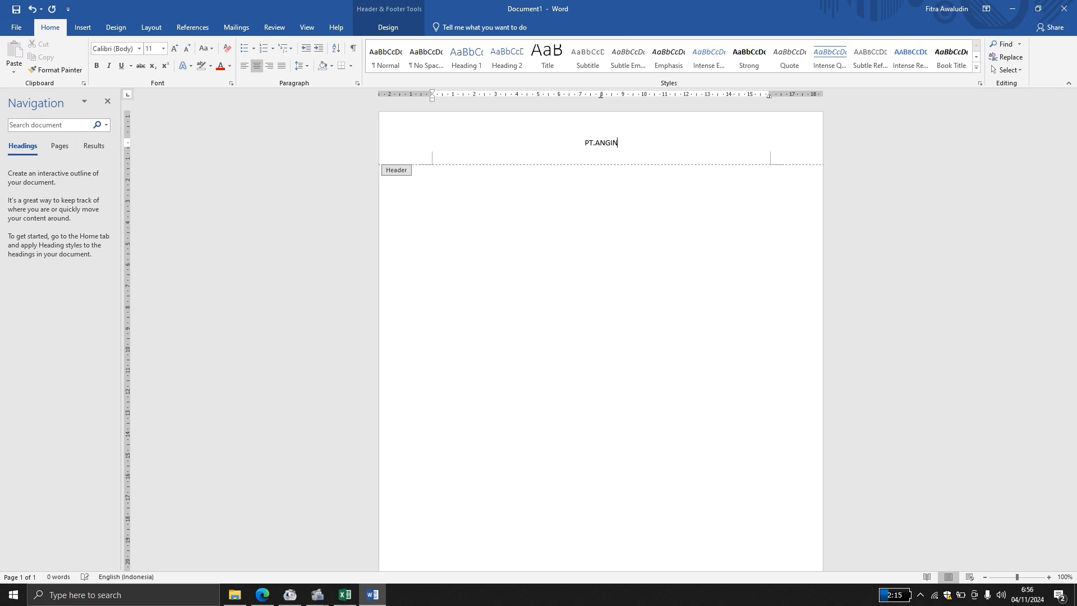
type(" RIBUT")
key("Return")
type("JL. Mer")
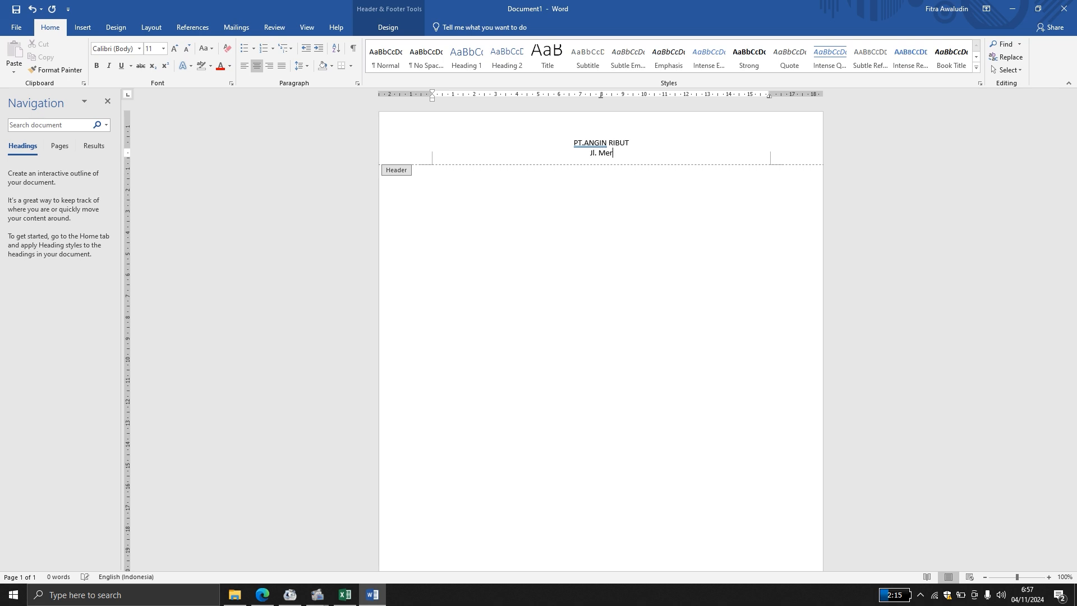
type("deka No. 123, Jakarta")
key("Return")
- Add a third header line with the label "Telp:" followed by the company's phone number
type("telp")
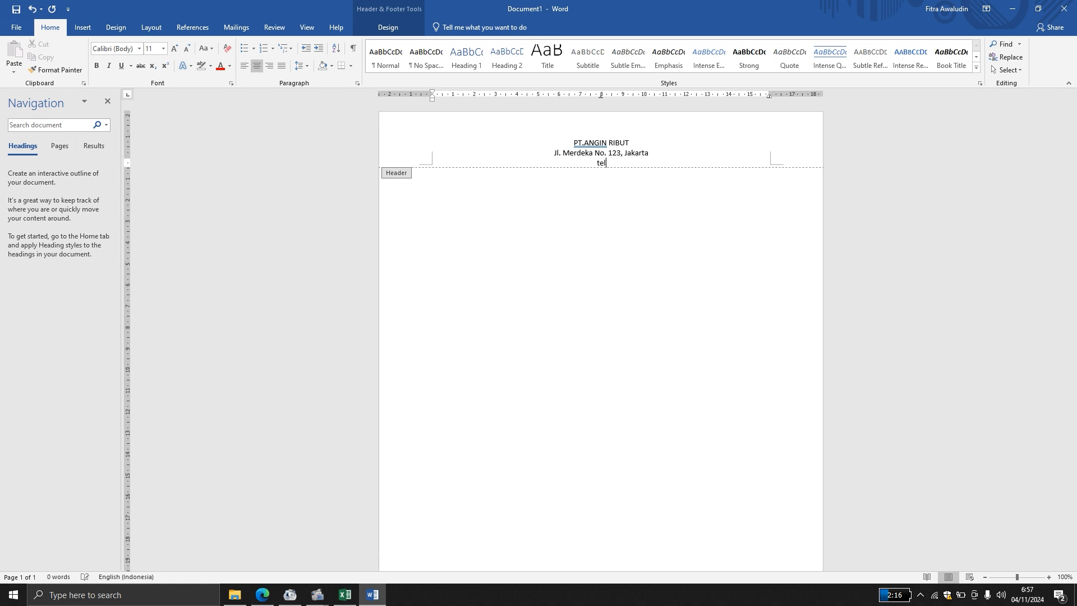
key("BackSpace")
key("BackSpace")
key("BackSpace")
key("BackSpace")
type("Telp")
type(".")
key("BackSpace")
type(": ")
type("0")
key("BackSpace")
type("(021) 12345678")
- Add a full-width triple horizontal line below the header's phone line using the ### autoformat
key("Return")
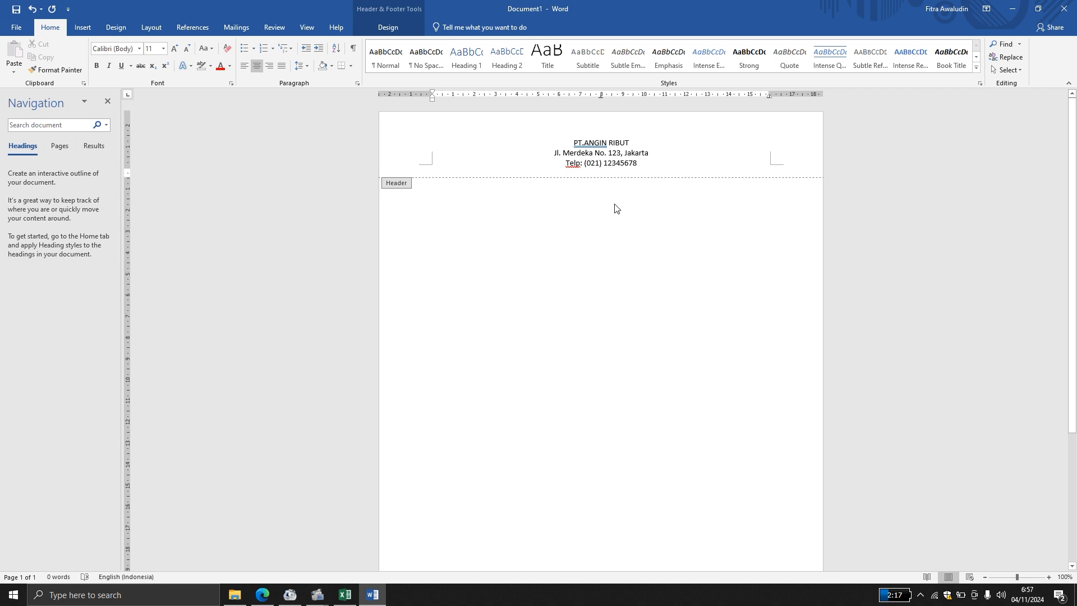
type("###")
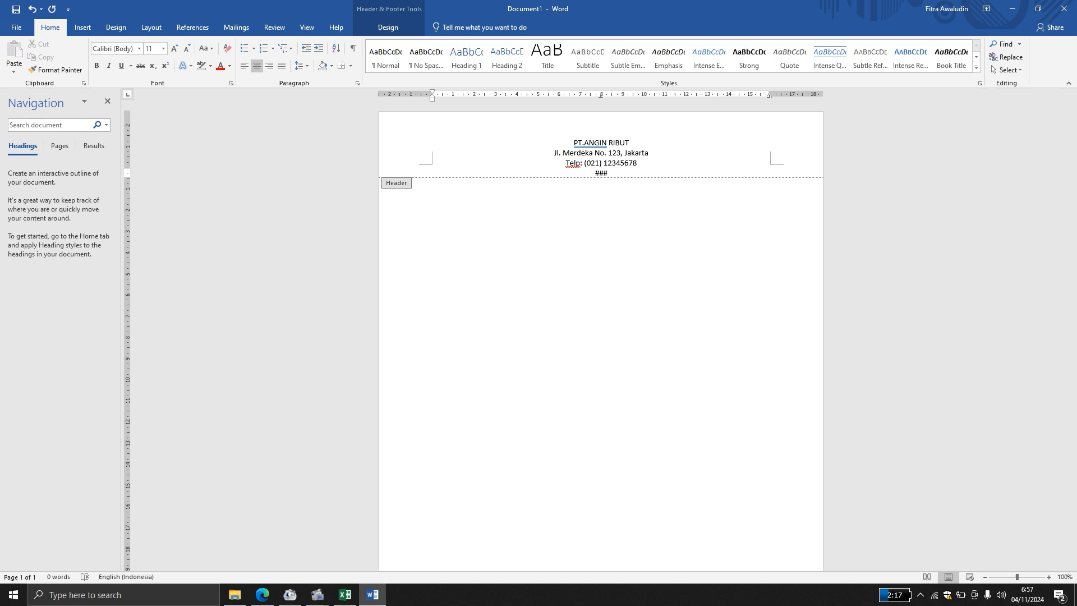
key("Return")
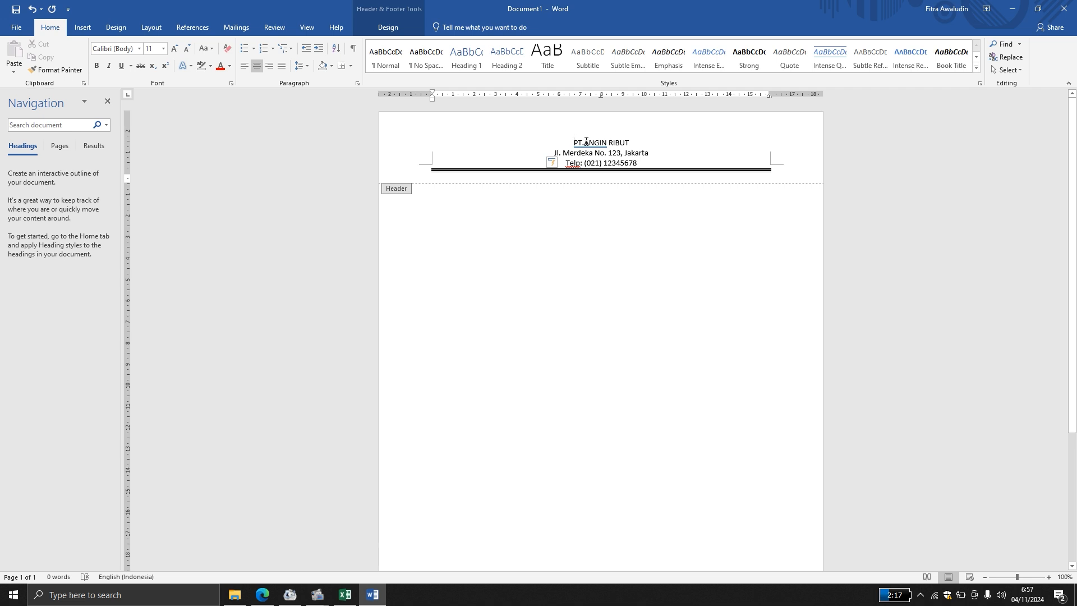
- Change the font of the three letterhead text lines to Times New Roman
left_click_drag(586, 141, 643, 166)
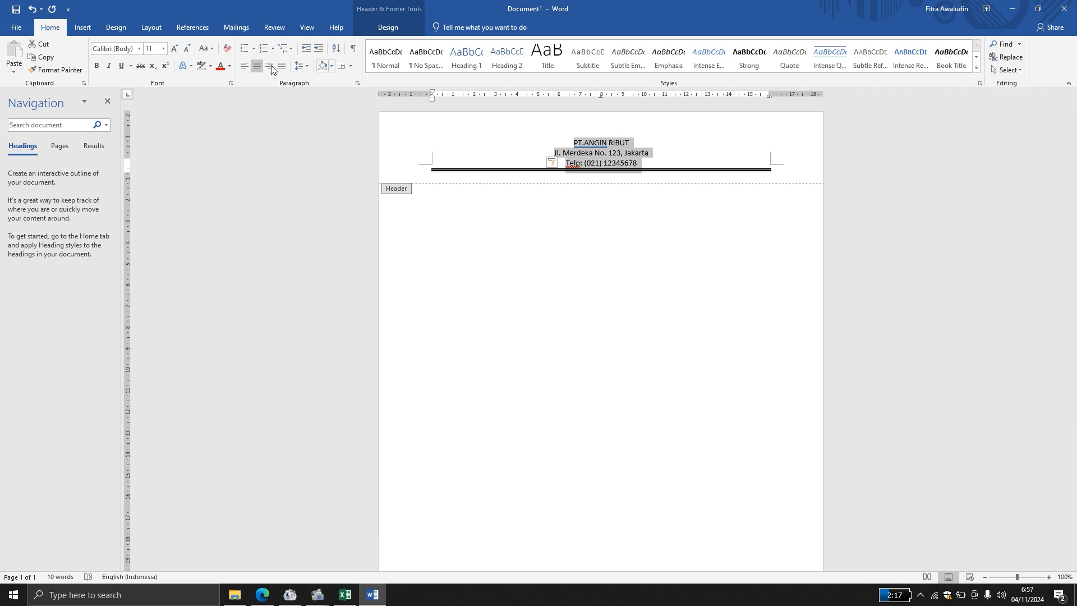
left_click(124, 53)
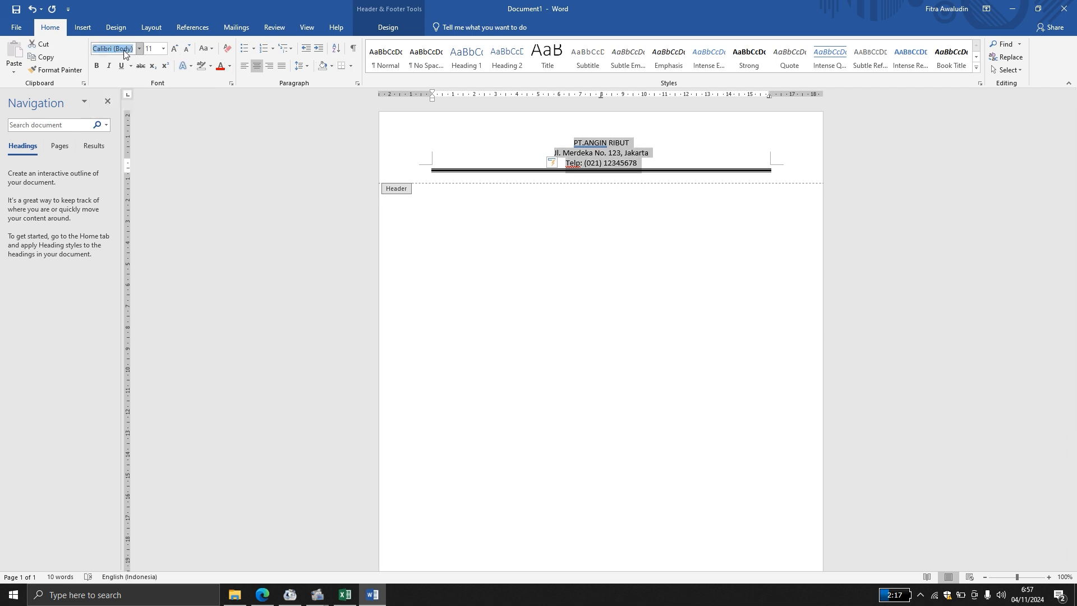
type("Times New Ro")
key("Return")
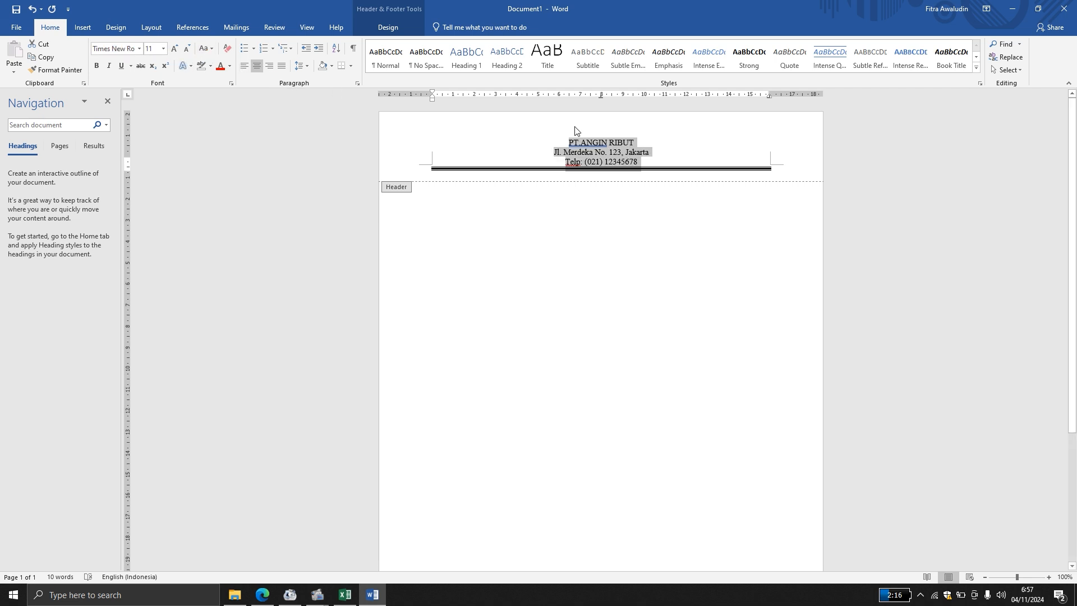
left_click(639, 158)
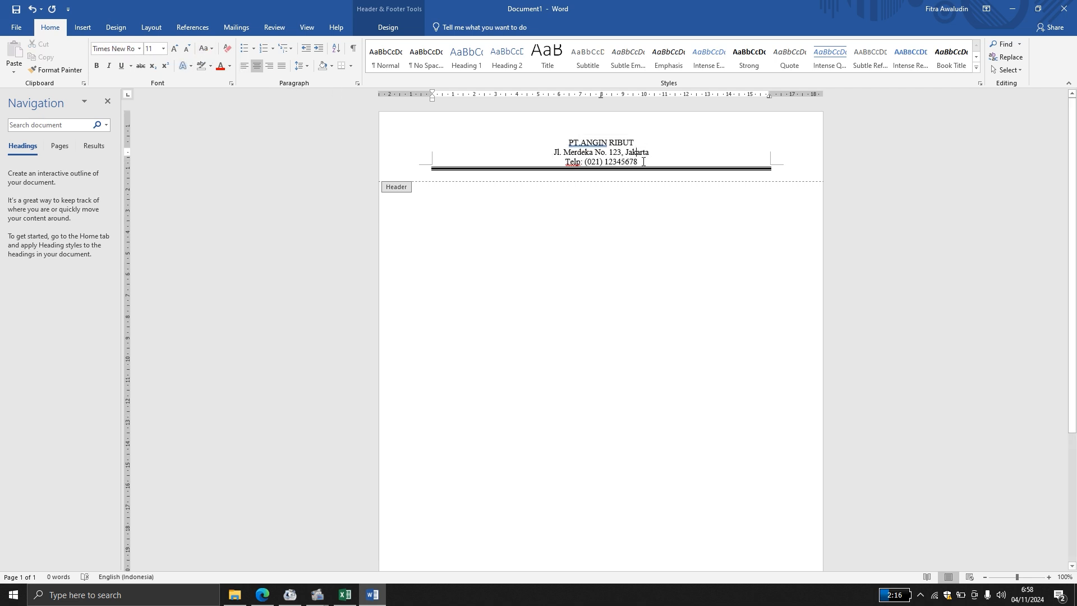
- Set the company name line in the header to 16 pt and bold
left_click_drag(568, 143, 624, 143)
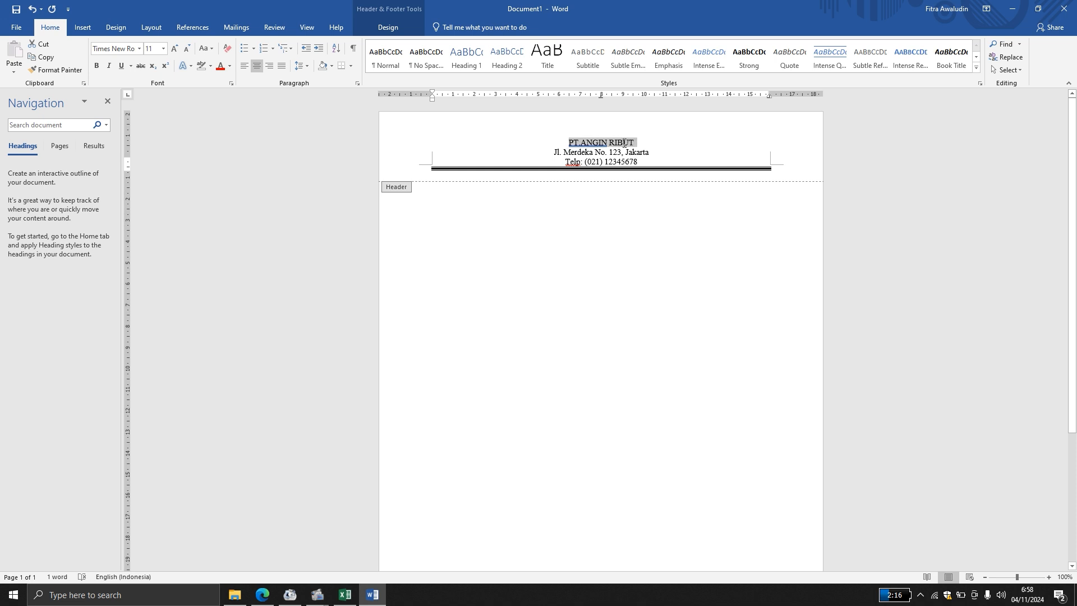
left_click(173, 49)
left_click(174, 49)
left_click(174, 49)
left_click(174, 48)
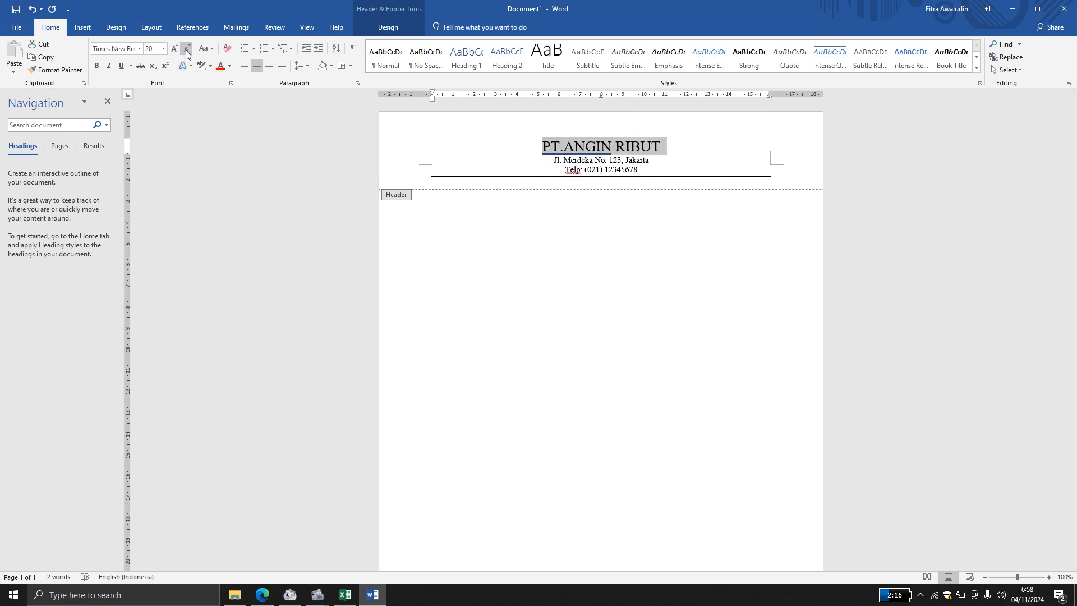
left_click(186, 50)
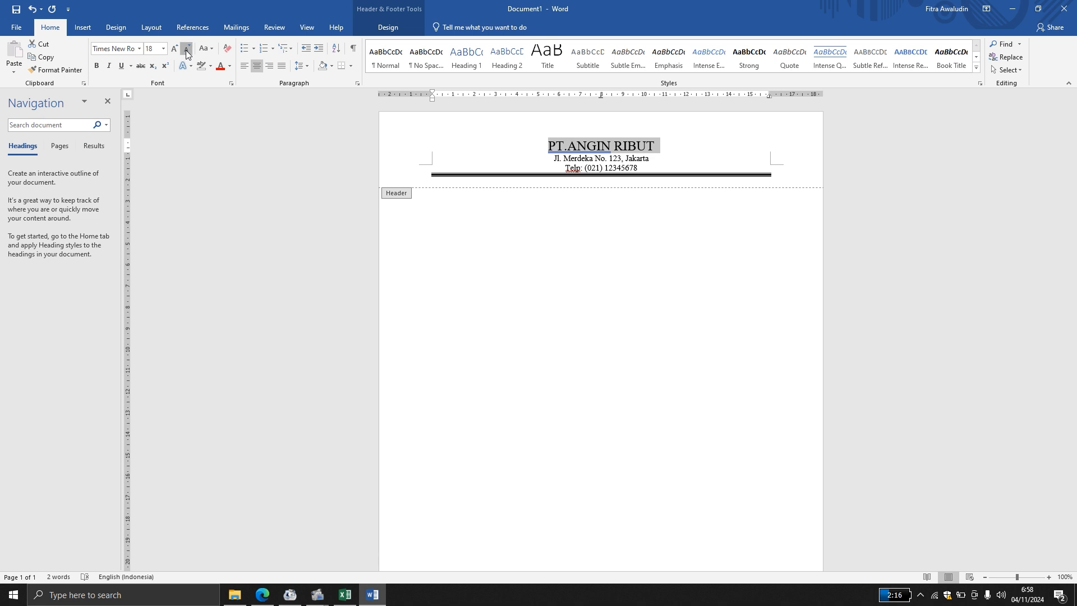
left_click(186, 50)
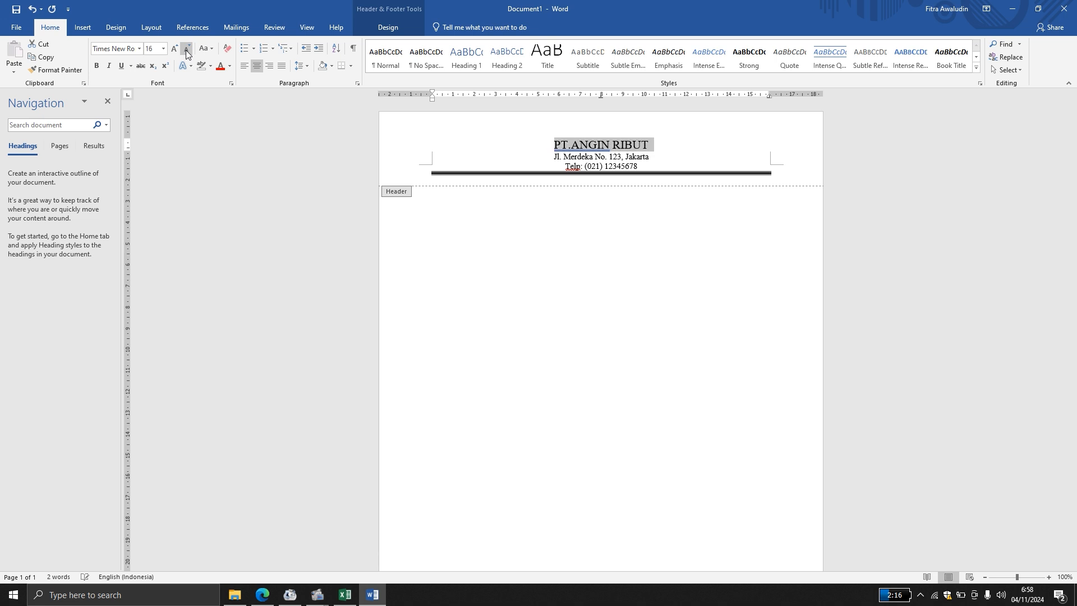
left_click(97, 65)
left_click(649, 154)
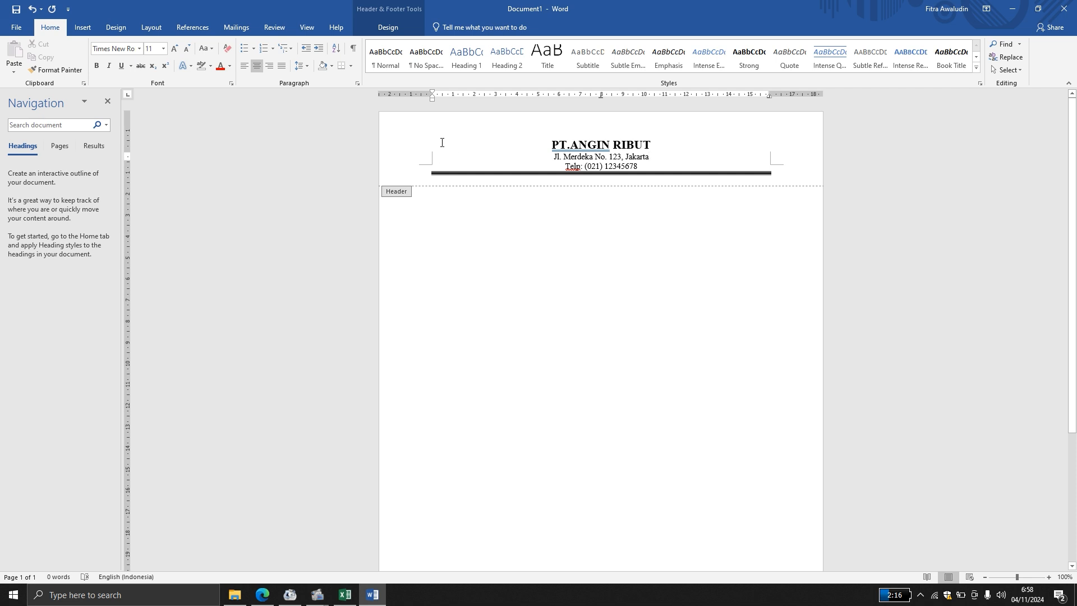
- Insert the picture "logo" from the angin ribut folder in Documents into the header
left_click(233, 25)
left_click(83, 25)
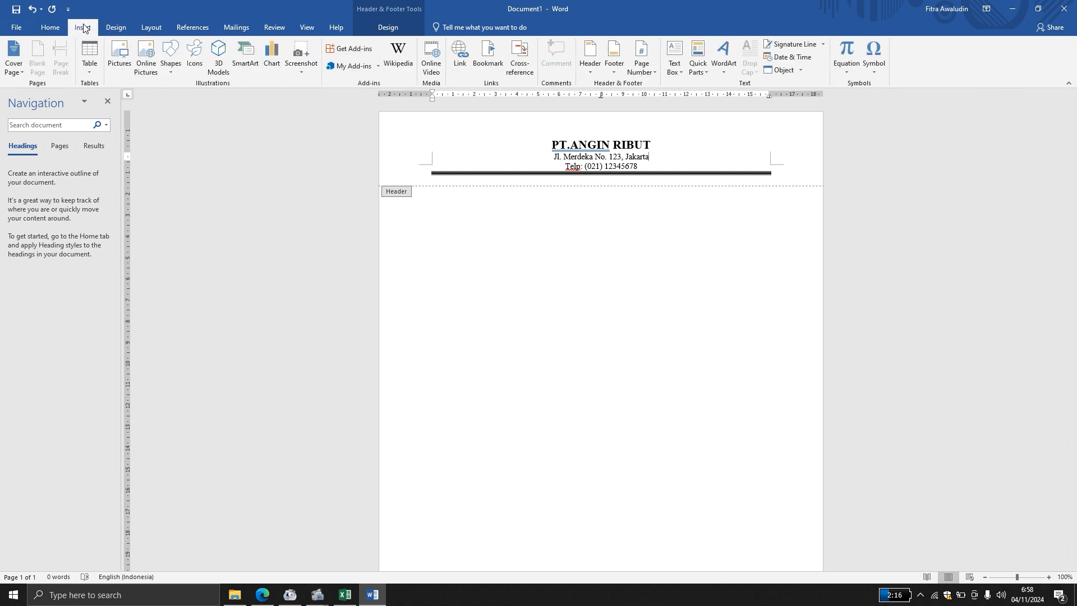
left_click(119, 62)
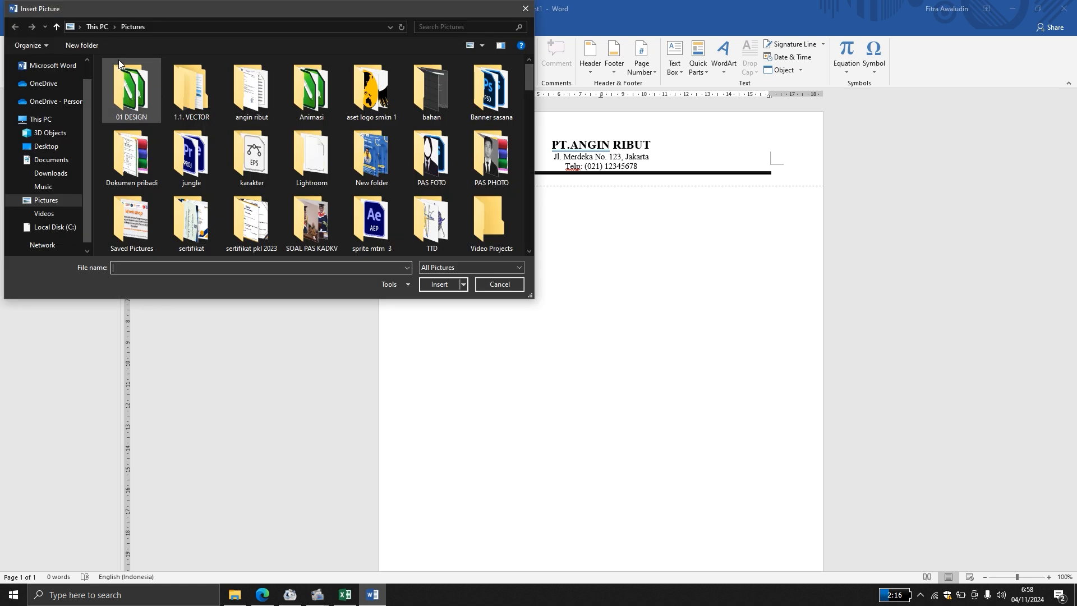
scroll(69, 210, "down", 1)
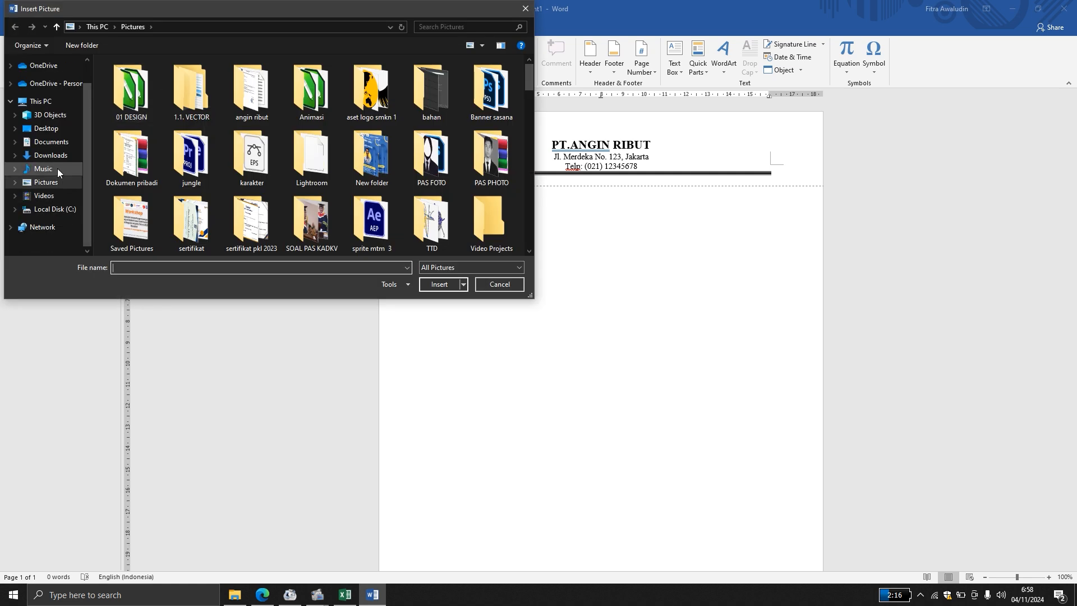
left_click(50, 145)
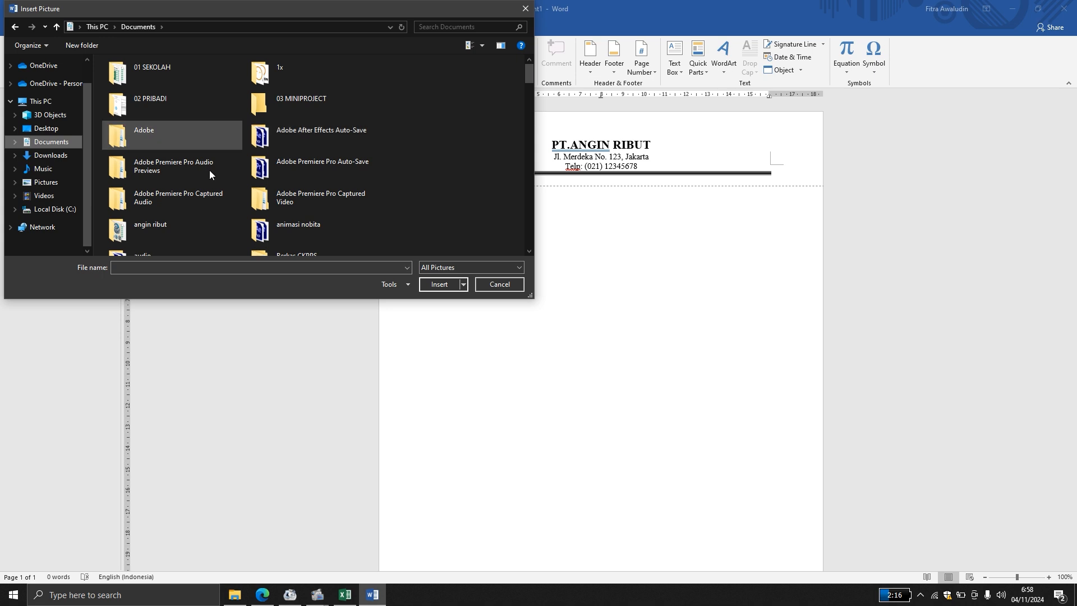
double_click(156, 222)
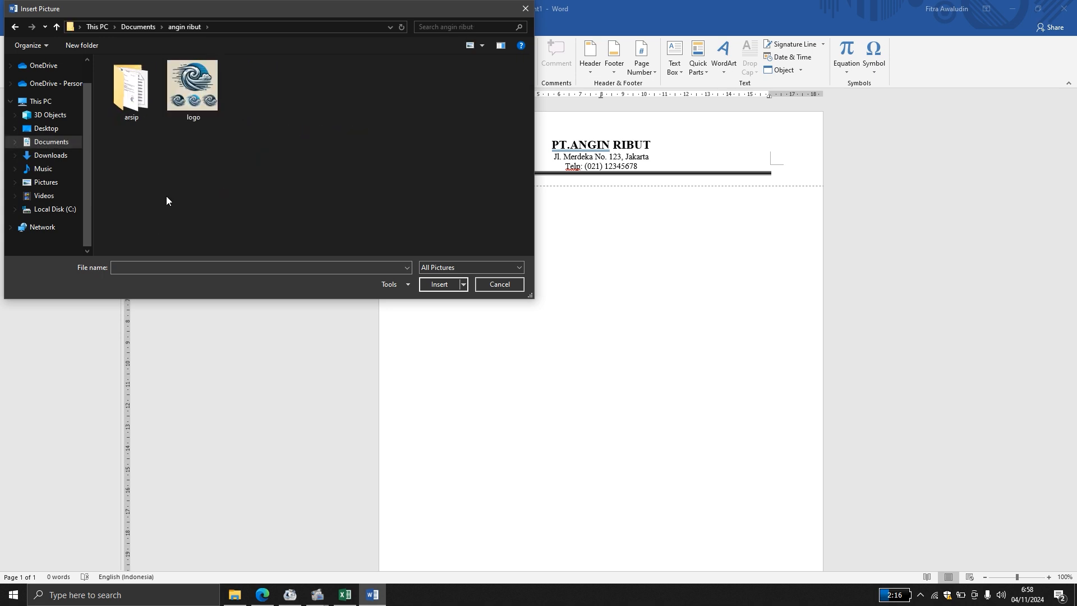
left_click(198, 108)
left_click(439, 284)
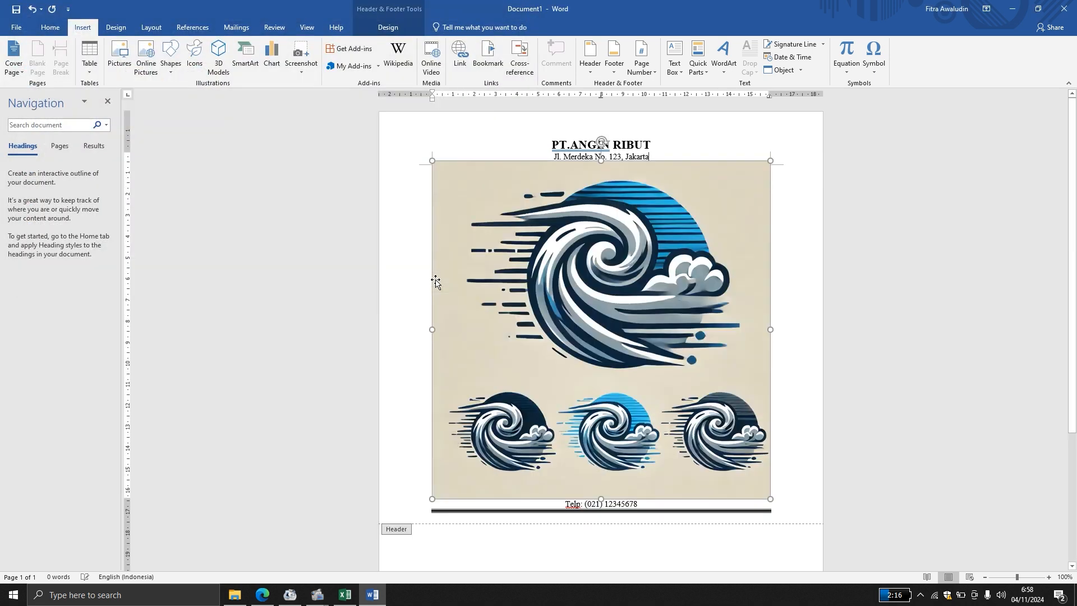
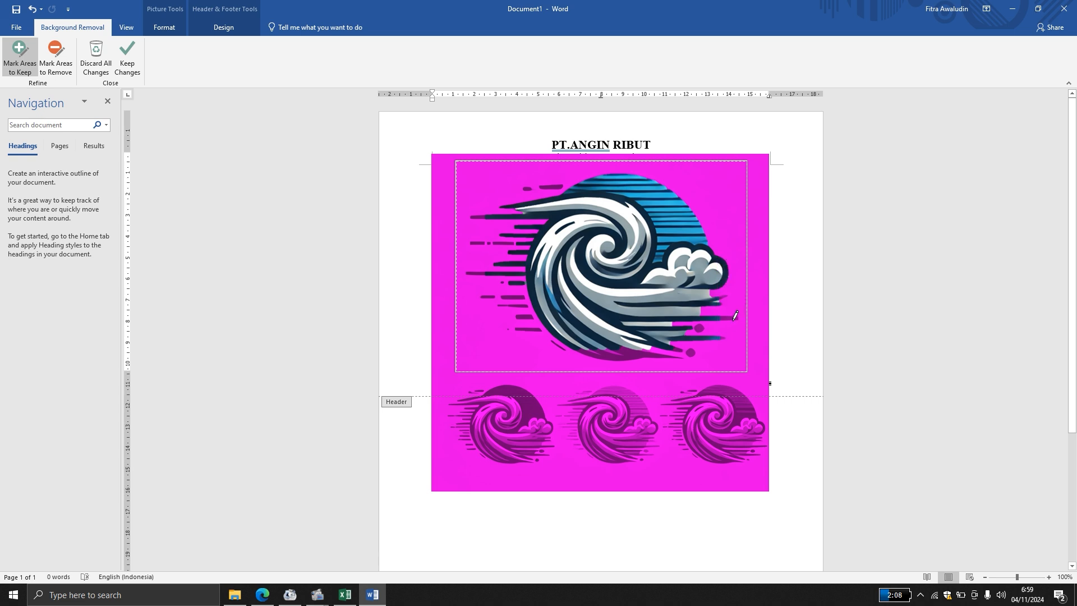
- Mark the large logo's missing streaks, dots and lower edge as areas to keep and apply the background removal
left_click_drag(736, 315, 713, 316)
left_click(699, 327)
left_click_drag(639, 354, 611, 354)
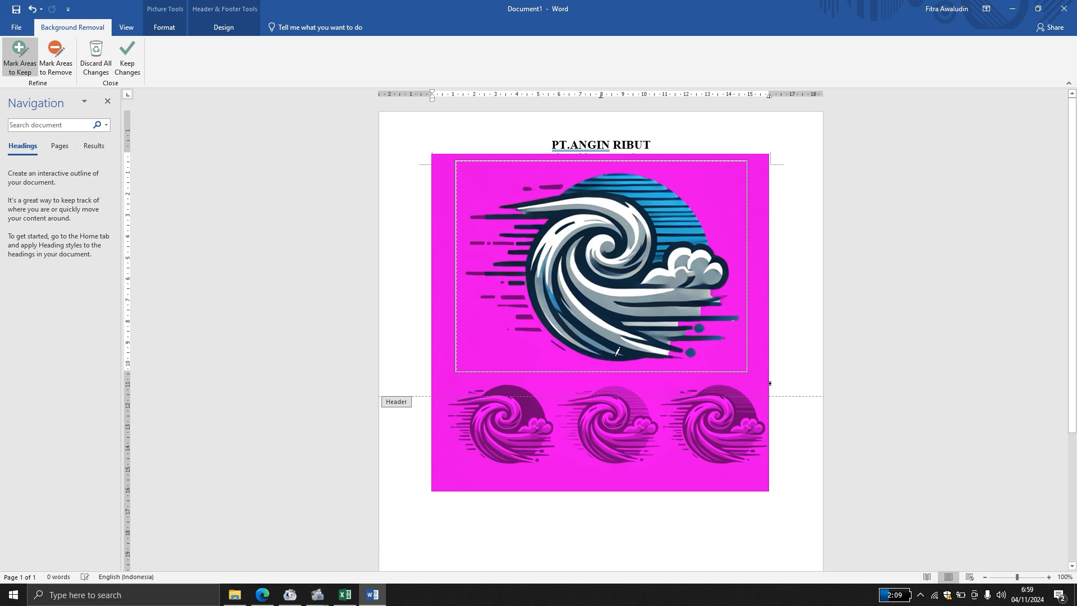
left_click(478, 219)
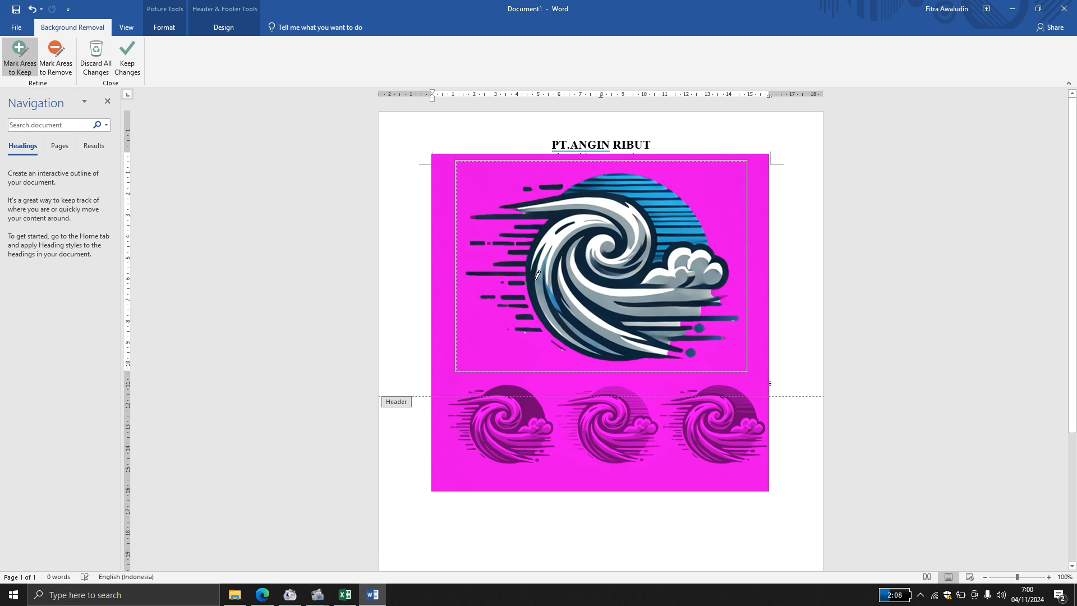
left_click(65, 53)
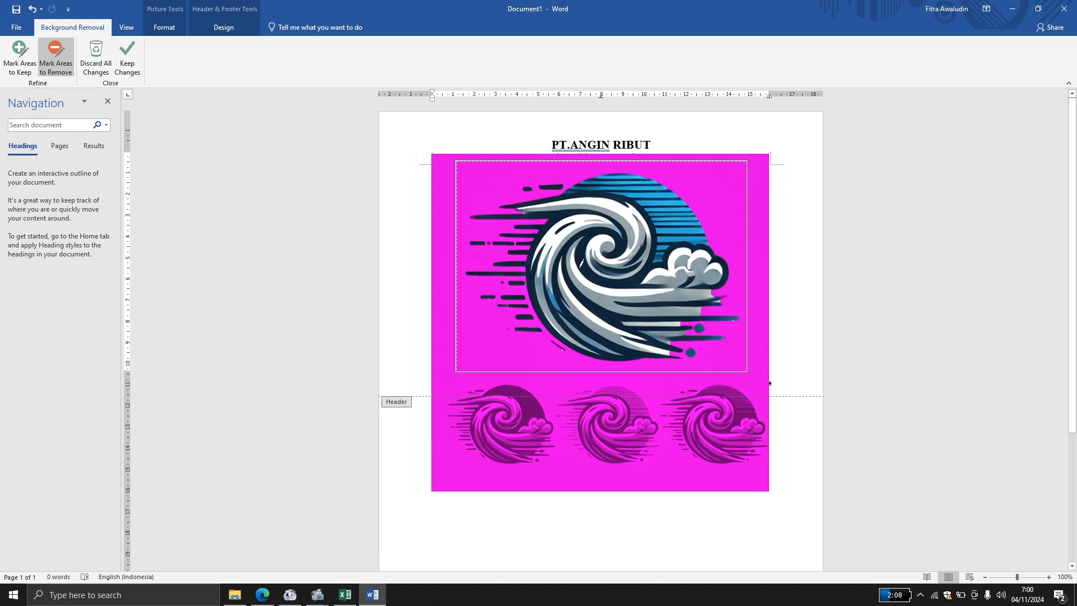
left_click(128, 62)
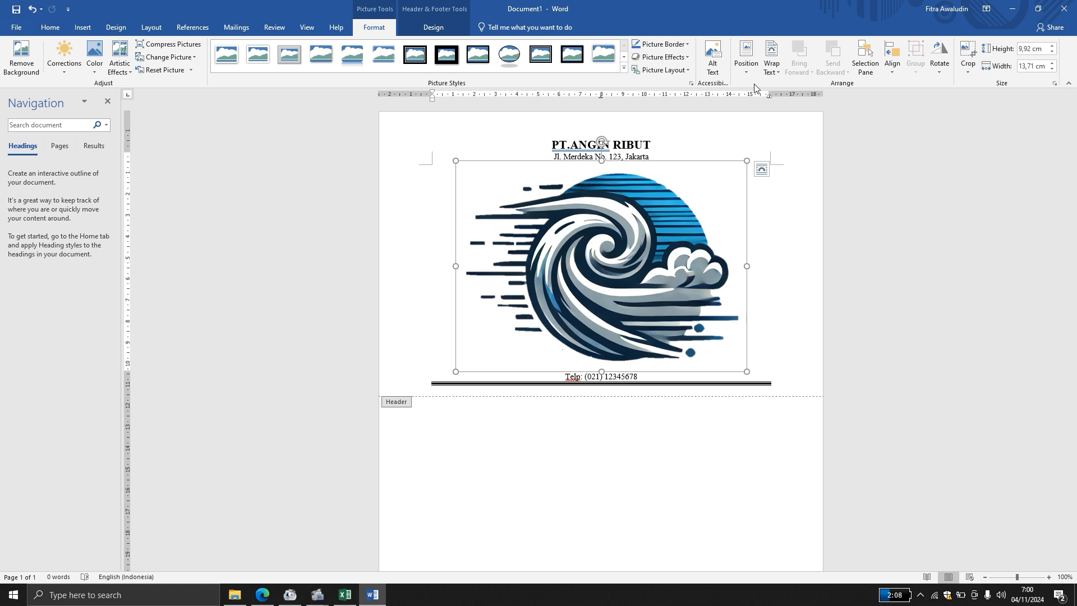
- Set the logo's text wrapping to In Front of Text and shrink it to about 3 cm wide, placed left of the company name
left_click(773, 72)
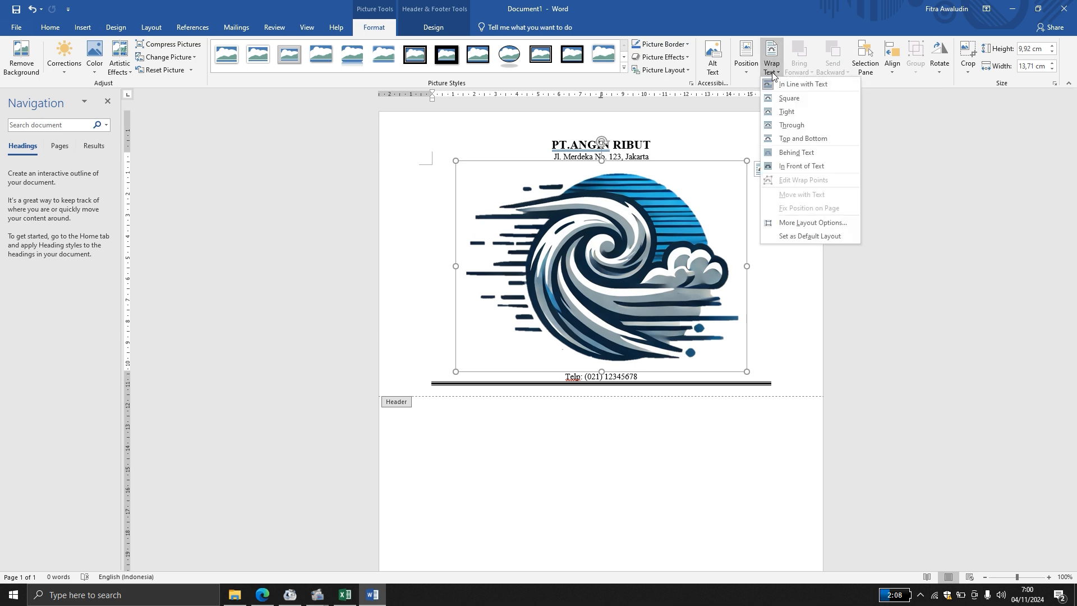
left_click(830, 161)
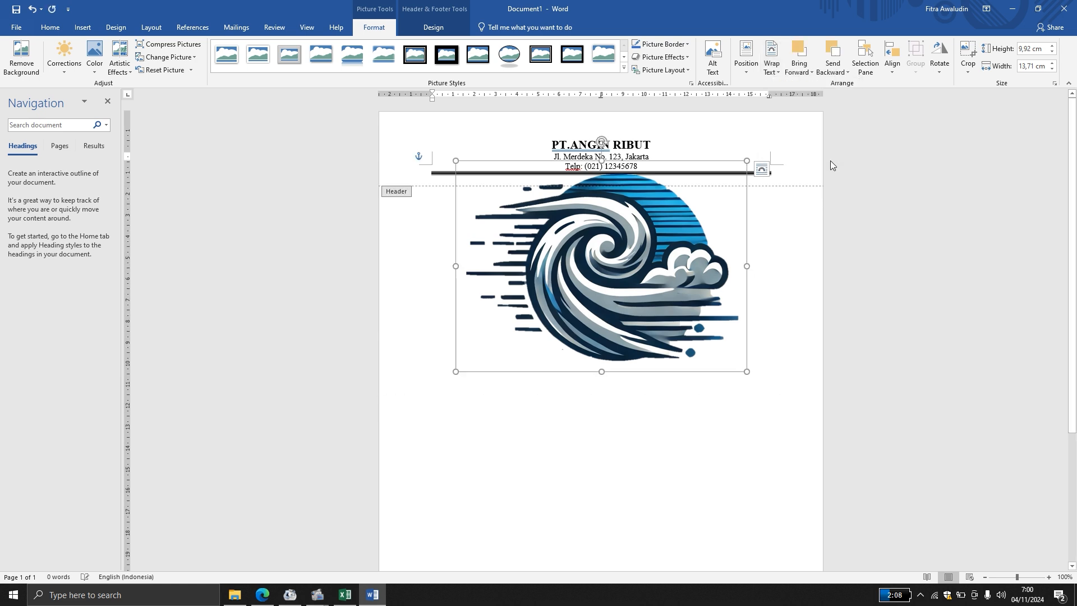
left_click_drag(747, 371, 556, 234)
left_click_drag(496, 188, 453, 145)
left_click_drag(495, 117, 459, 147)
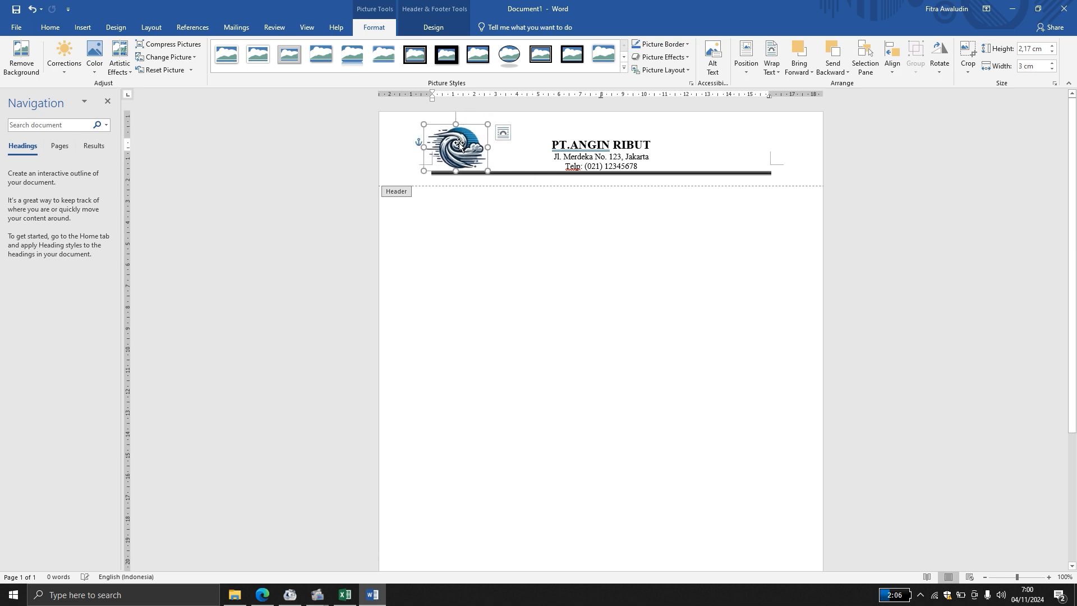
double_click(648, 288)
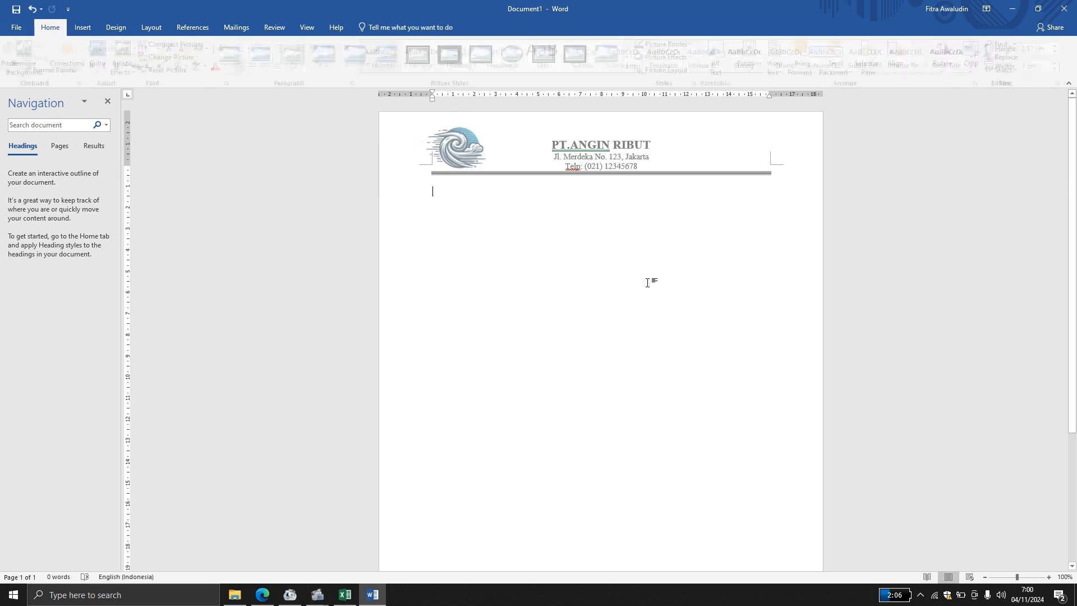
- Shift the header logo slightly right to line up with the left margin and return to the document body
double_click(463, 156)
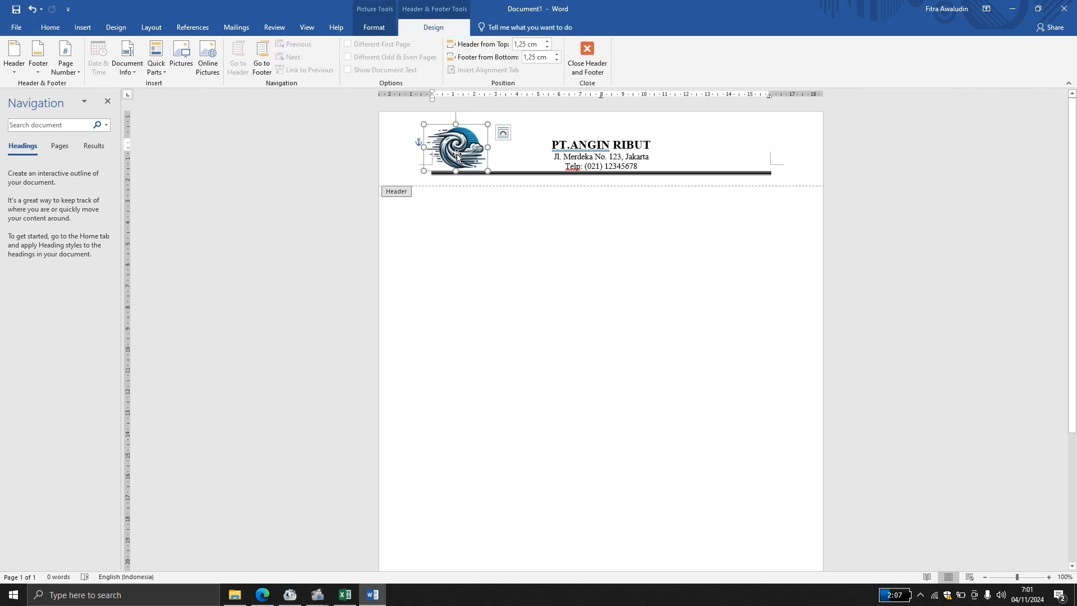
left_click_drag(460, 156, 466, 156)
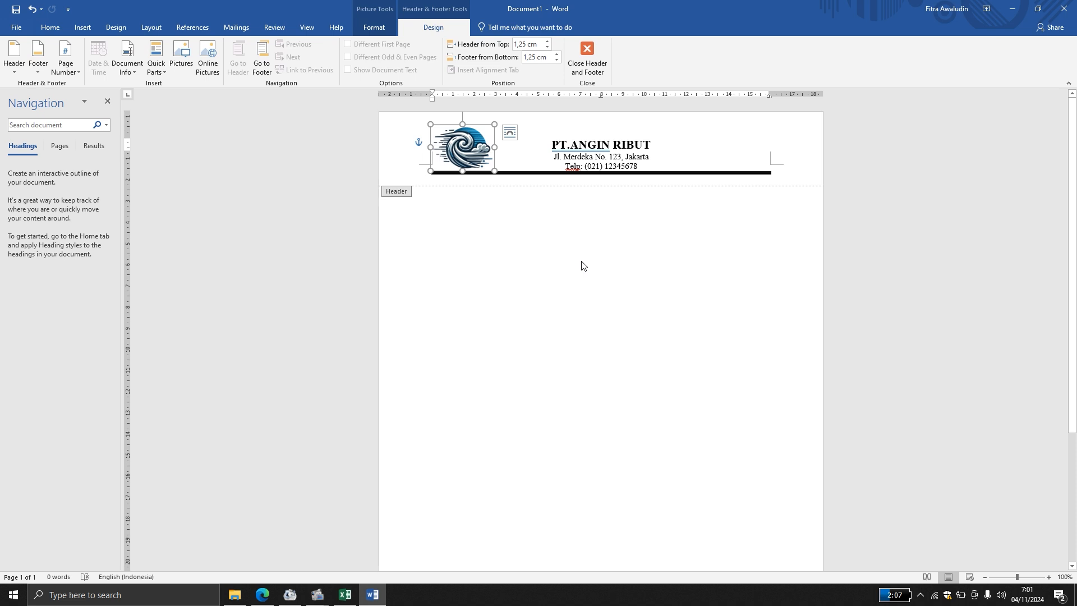
left_click(596, 42)
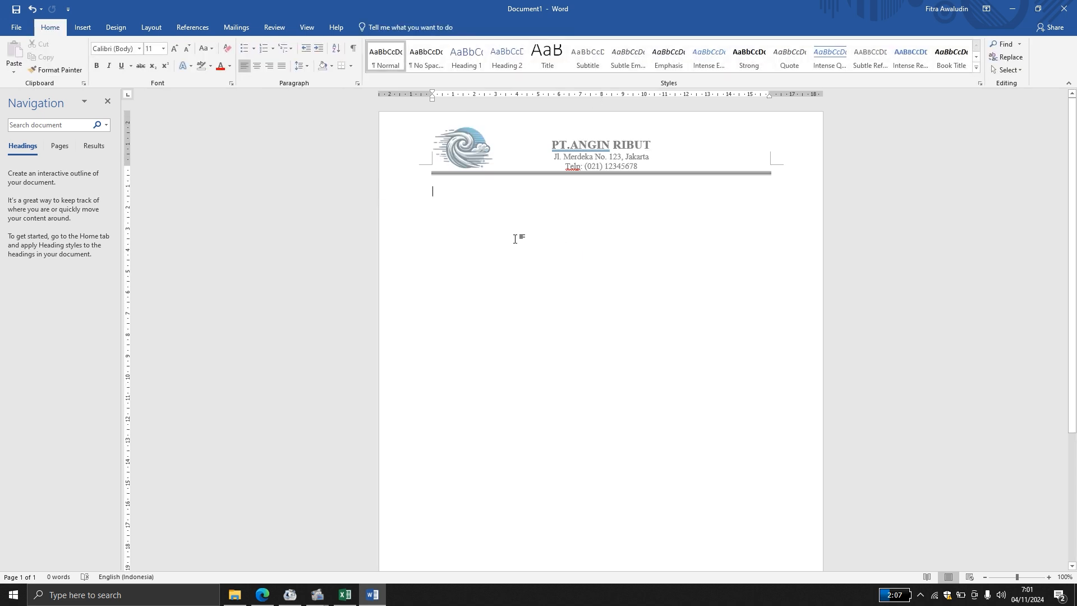
- Enter the right-aligned date line "Jakarta, 04 November 2024" at the start of the letter body
left_click(270, 69)
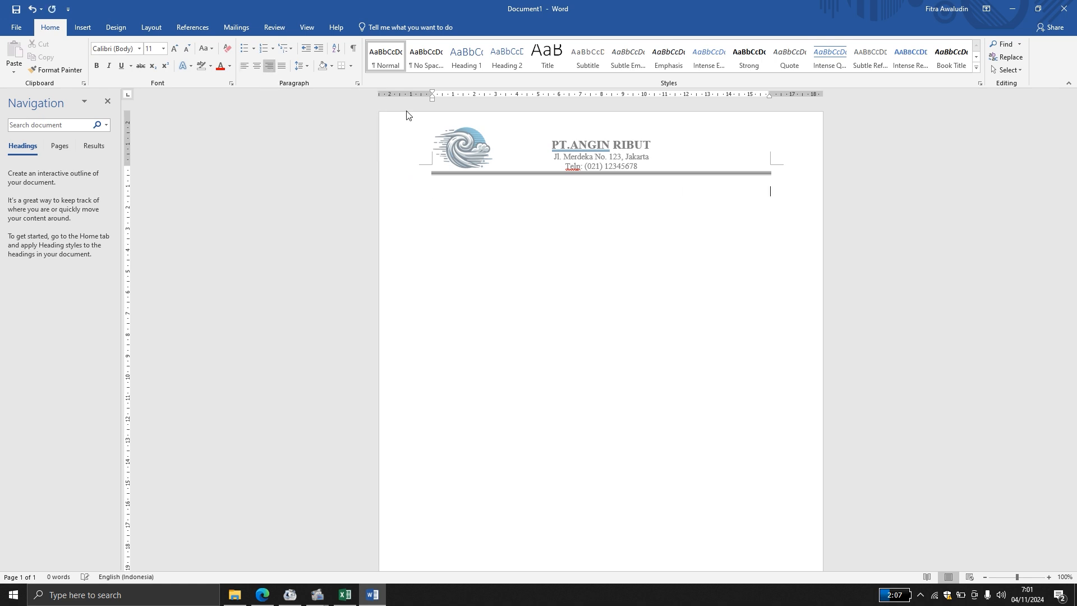
type("Jakarta, 04 November ")
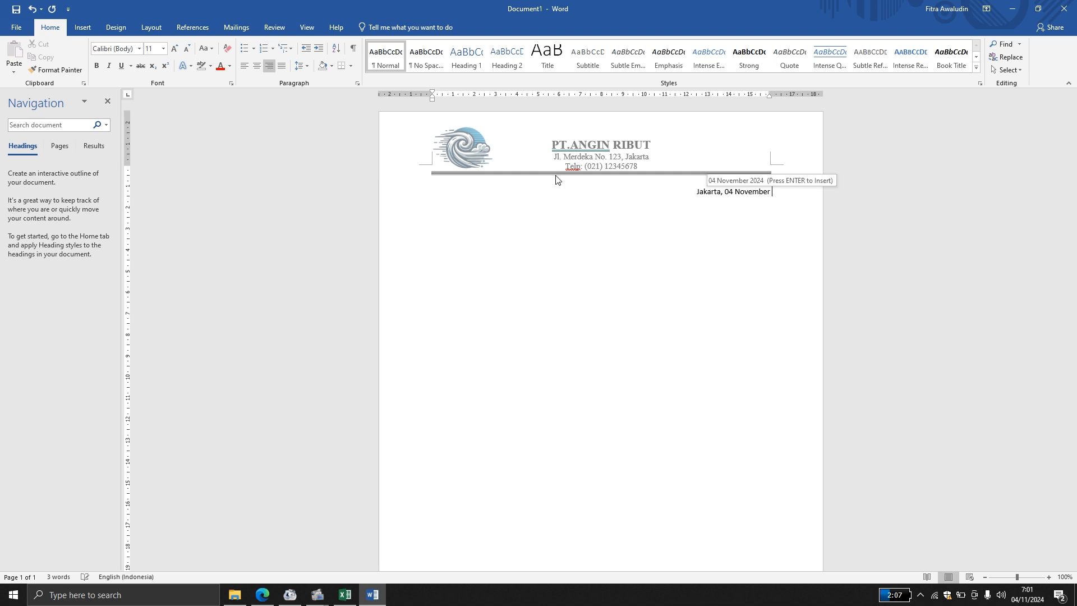
type("2024")
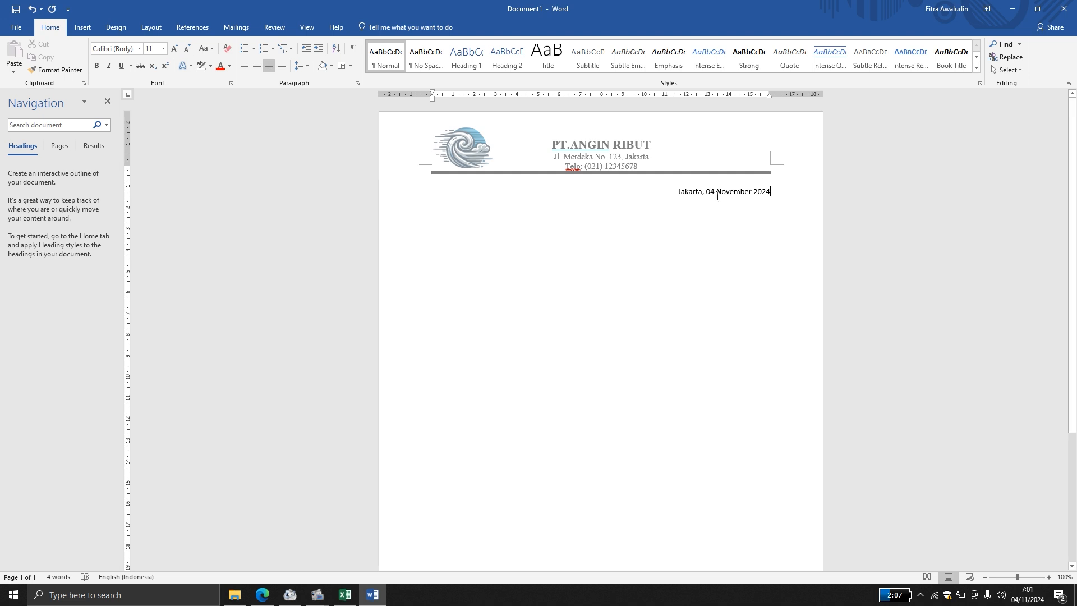
- Format the date line in Times New Roman at 12 pt
left_click_drag(677, 191, 774, 193)
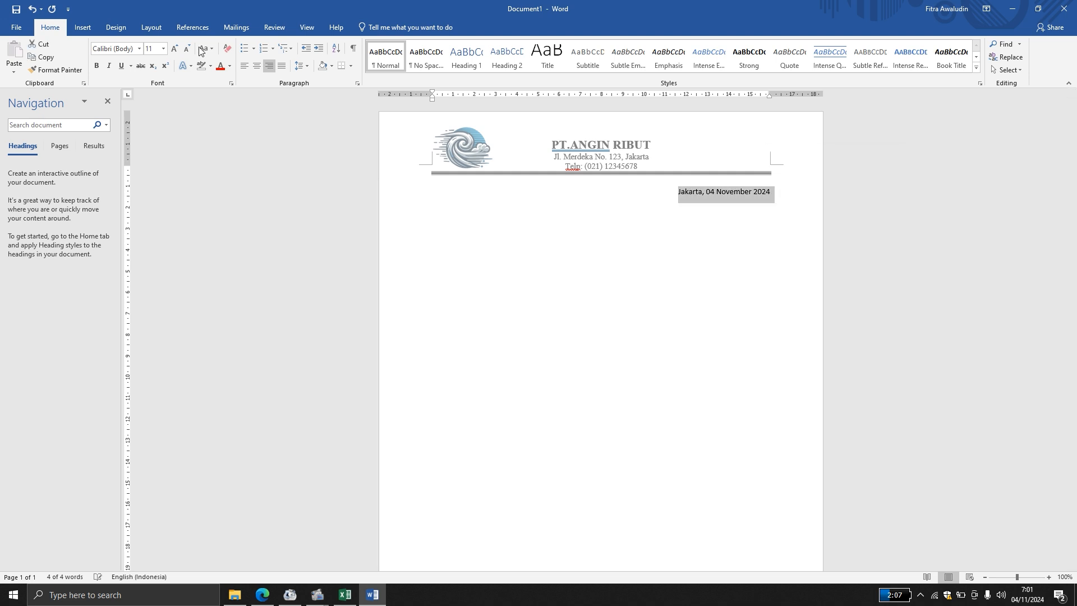
double_click(112, 48)
type("times")
key("Tab")
type("12")
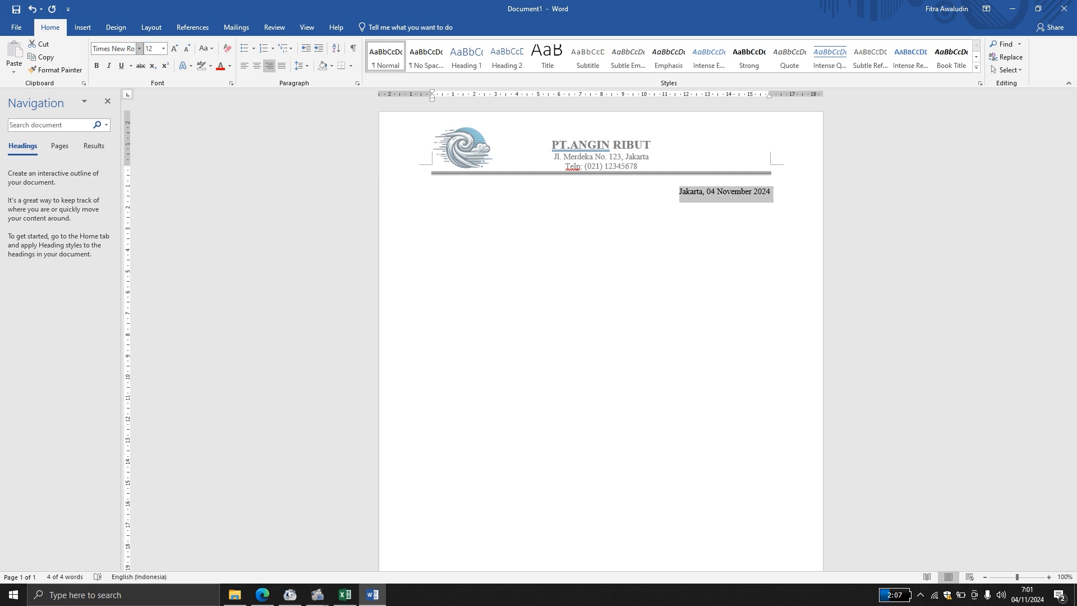
key("Return")
left_click(732, 236)
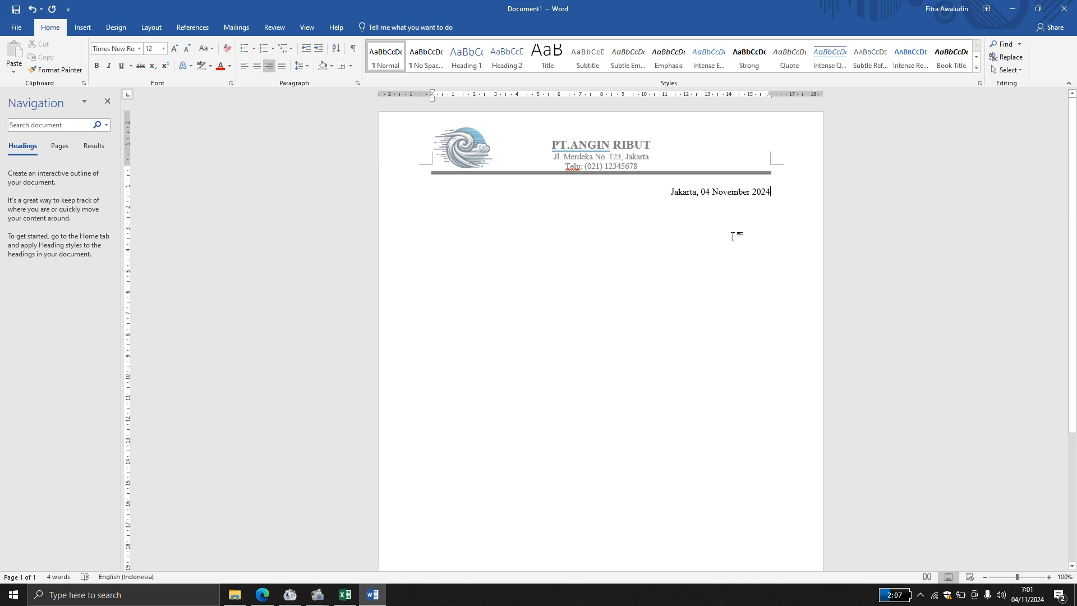
- Add a left-aligned reference line below the date reading "Nomor : 123/AR/2024", with the colon set off by a tab
key("Return")
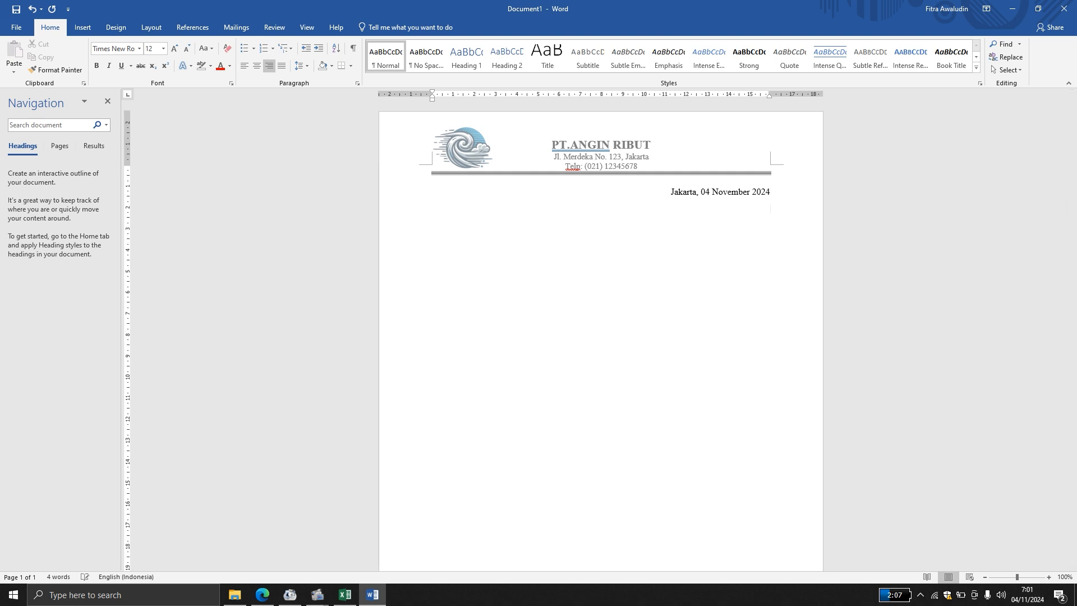
left_click(240, 66)
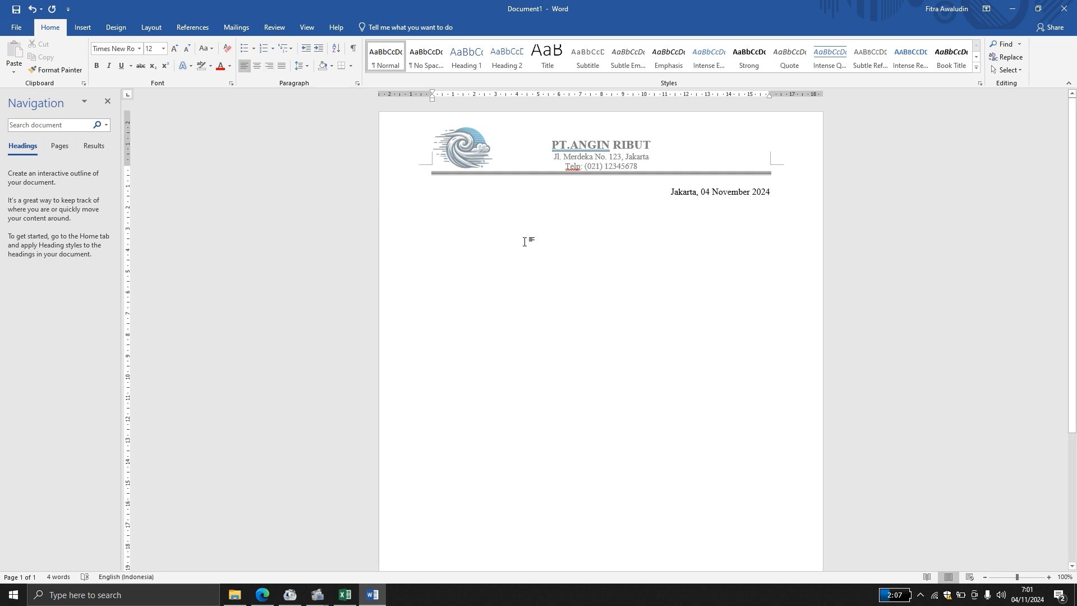
type("Nomo")
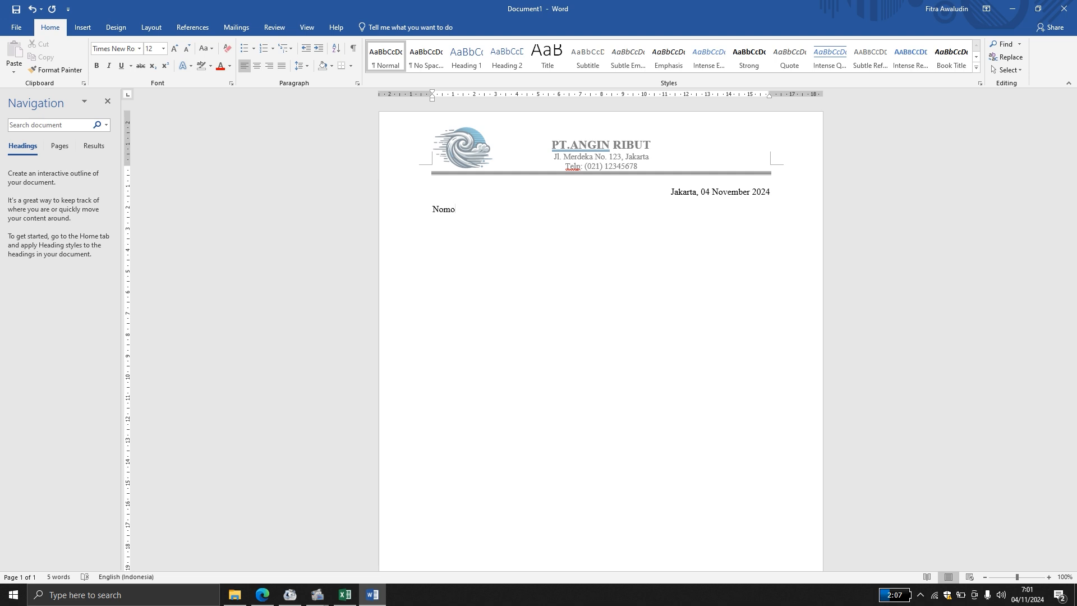
type("r ")
type("\t: 123")
type("/AR")
type("/2024")
- Add the lines "Perihal : Undangan Rapat Koordinasi" and "Lampiran : -" with their colons aligned under the Nomor line
type("Perihal")
type(" : Undang")
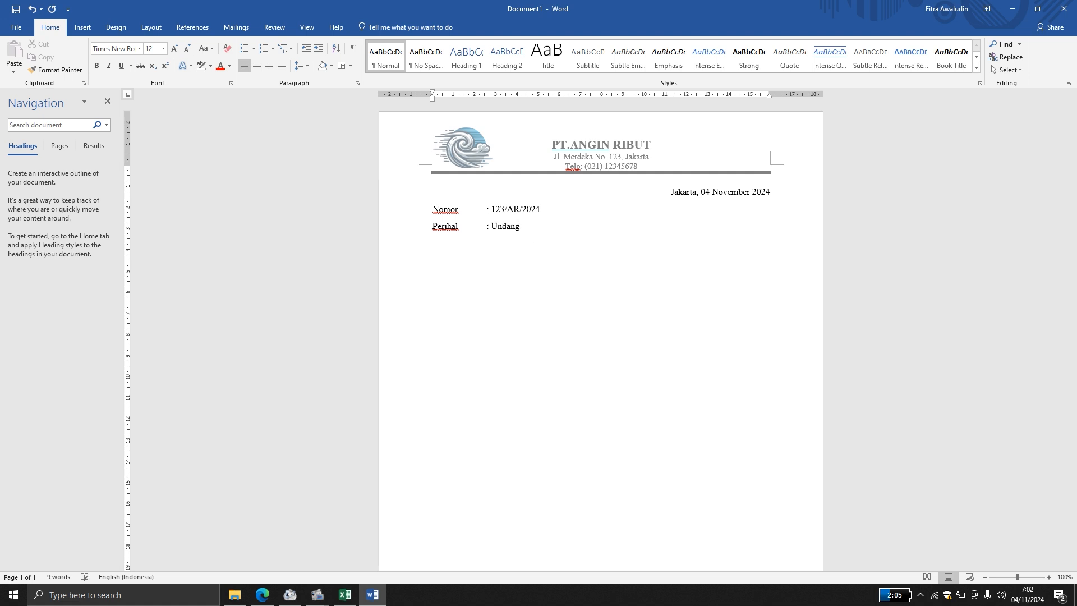
type("an Rapat Ko")
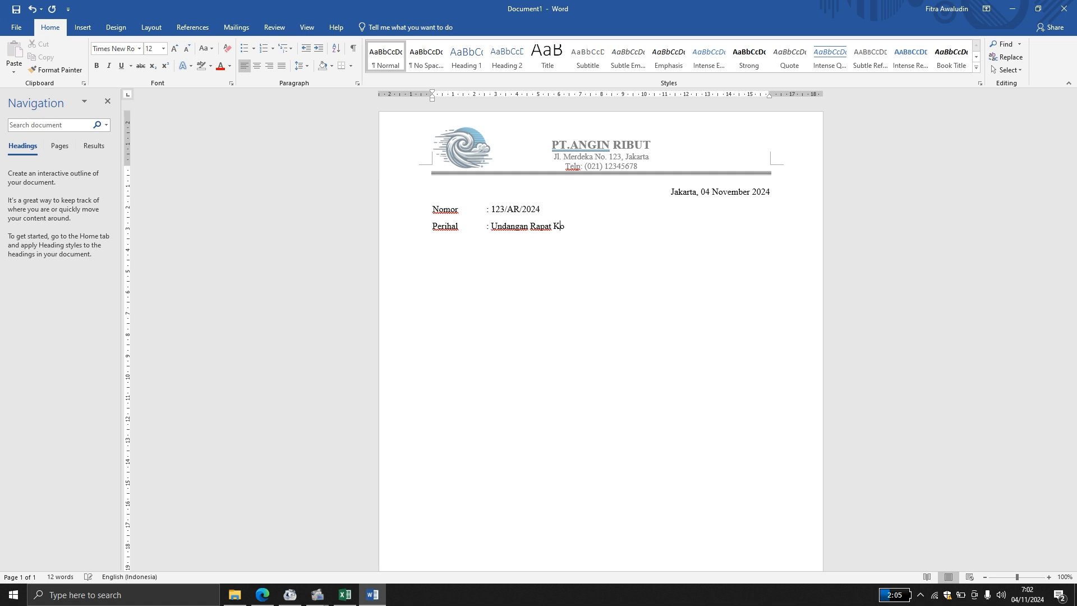
type("ordinasi")
key("Return")
type("Lampiran")
key("Tab")
type(": -")
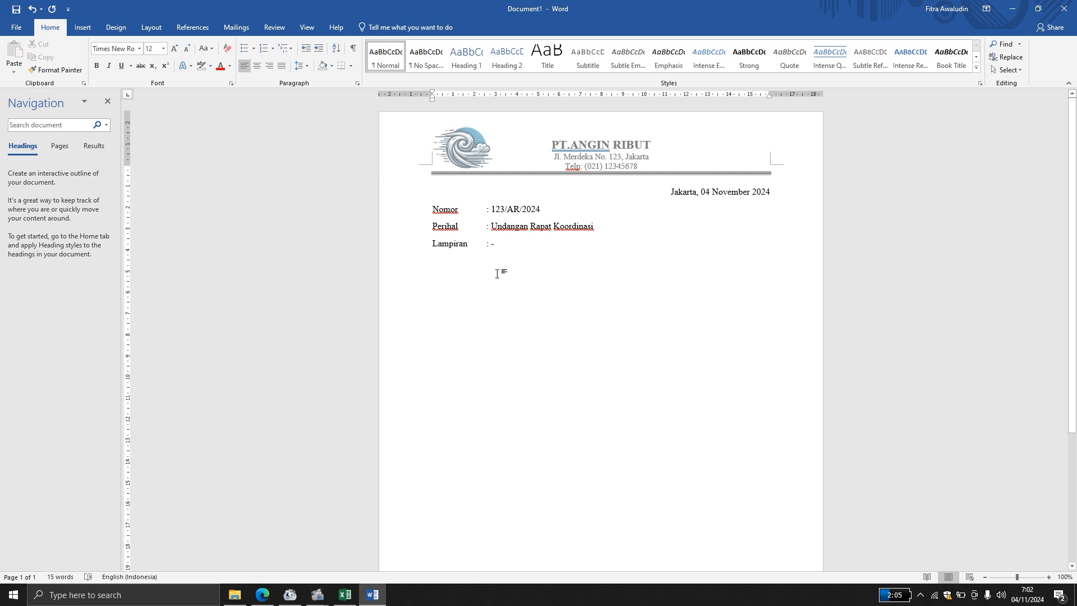
- Remove the space after paragraph from the date, Nomor, Perihal and Lampiran lines
double_click(437, 215)
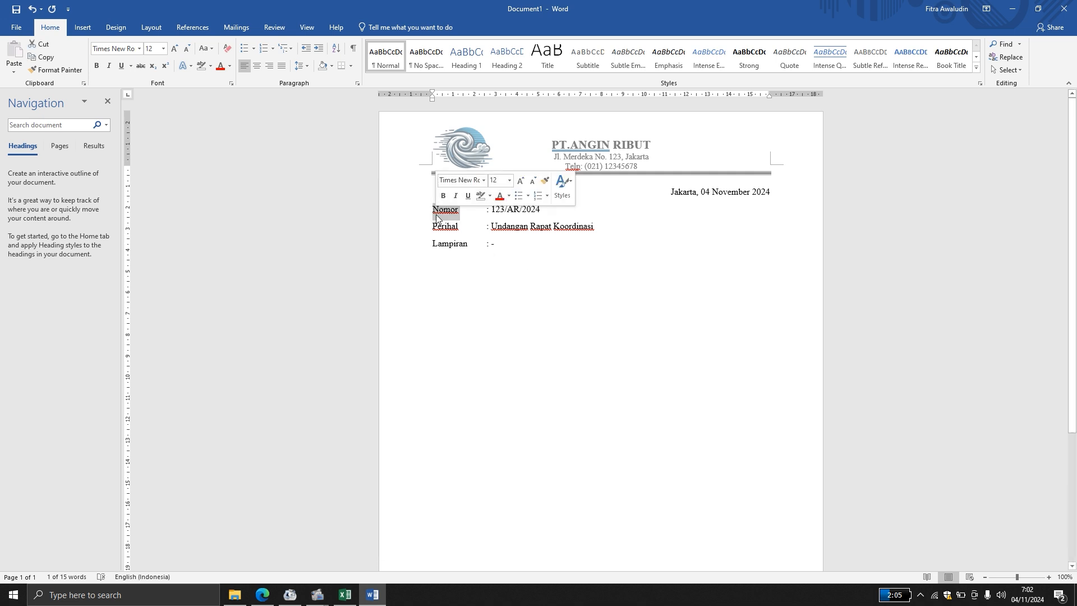
left_click(503, 250)
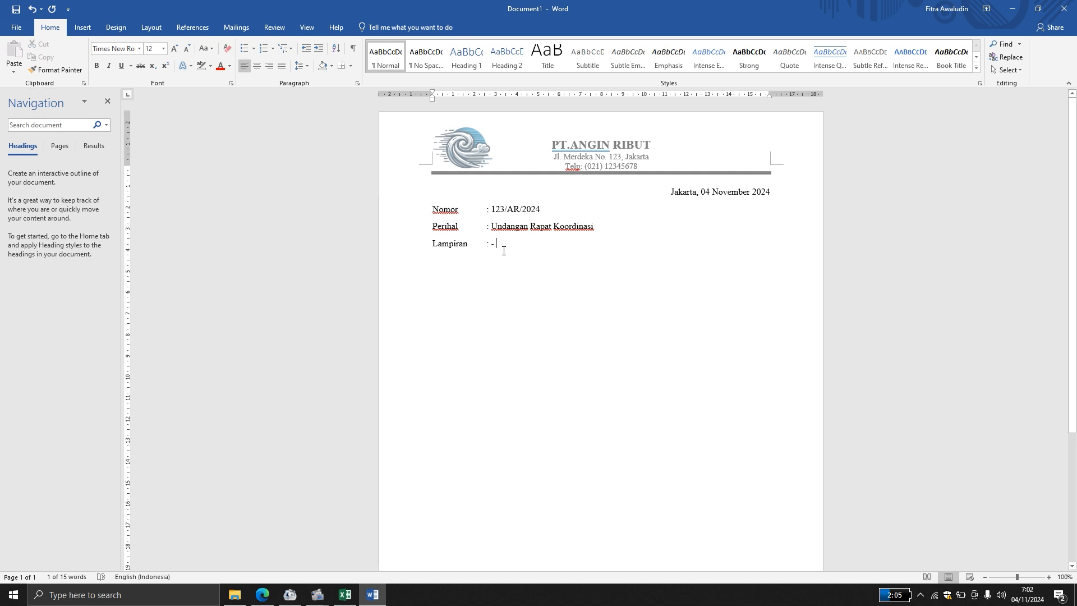
left_click_drag(434, 204, 516, 210)
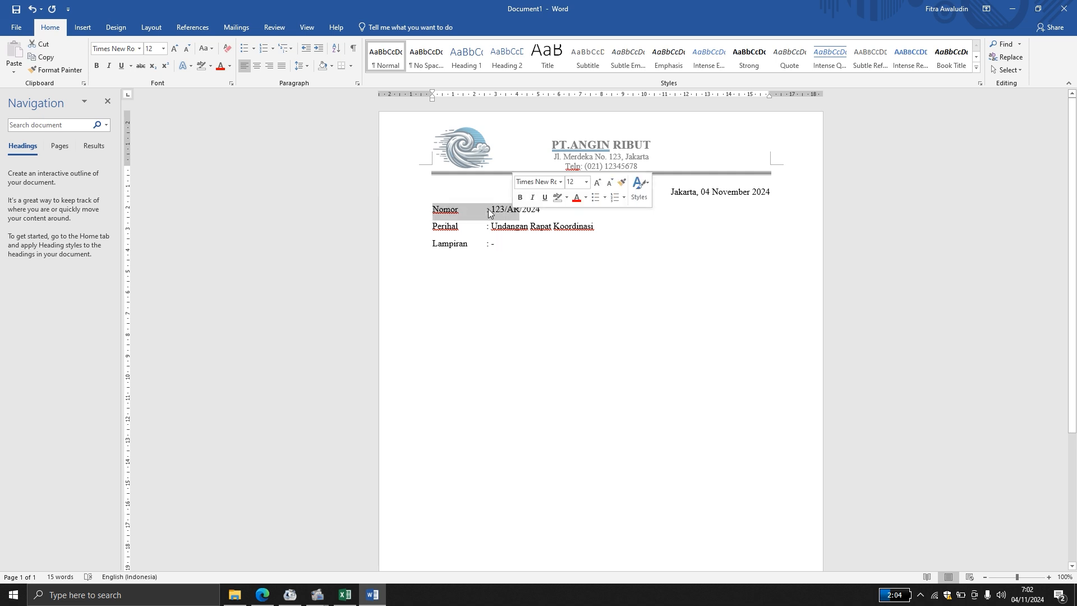
left_click(426, 195)
left_click_drag(433, 190, 607, 242)
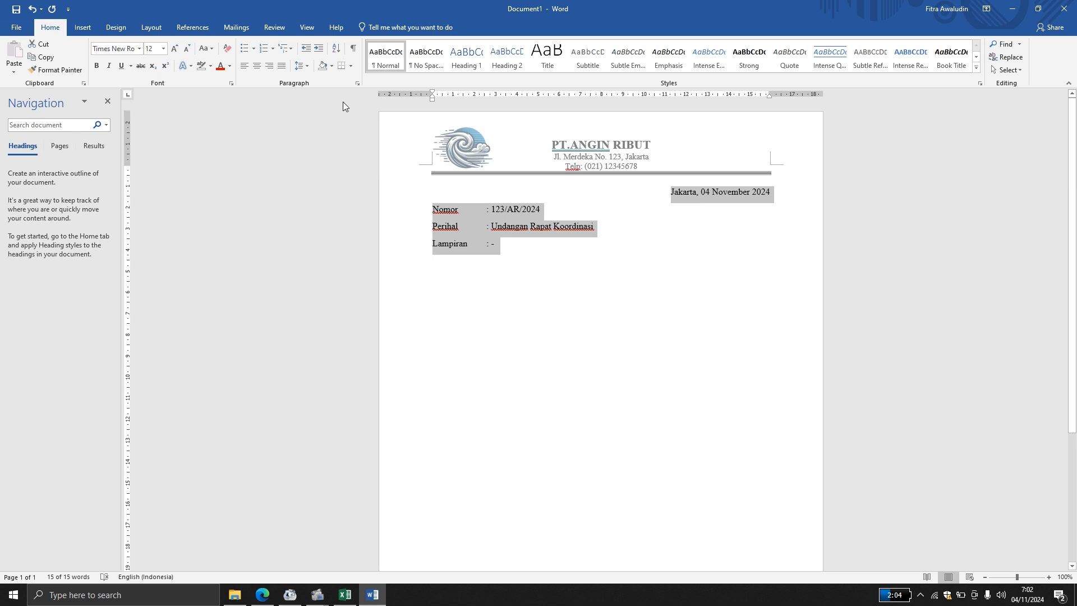
left_click(304, 68)
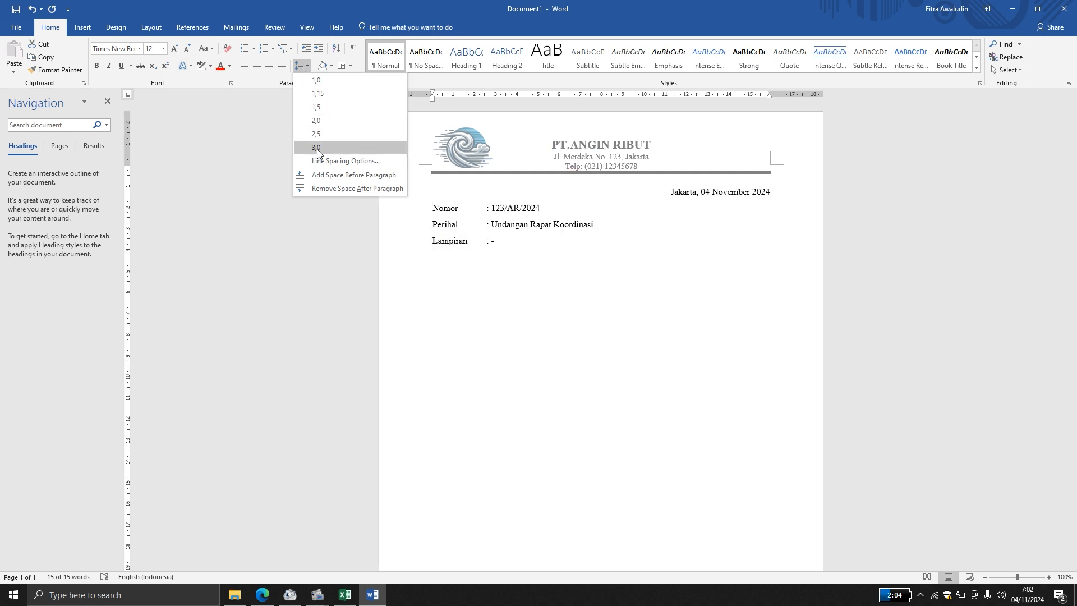
left_click(315, 186)
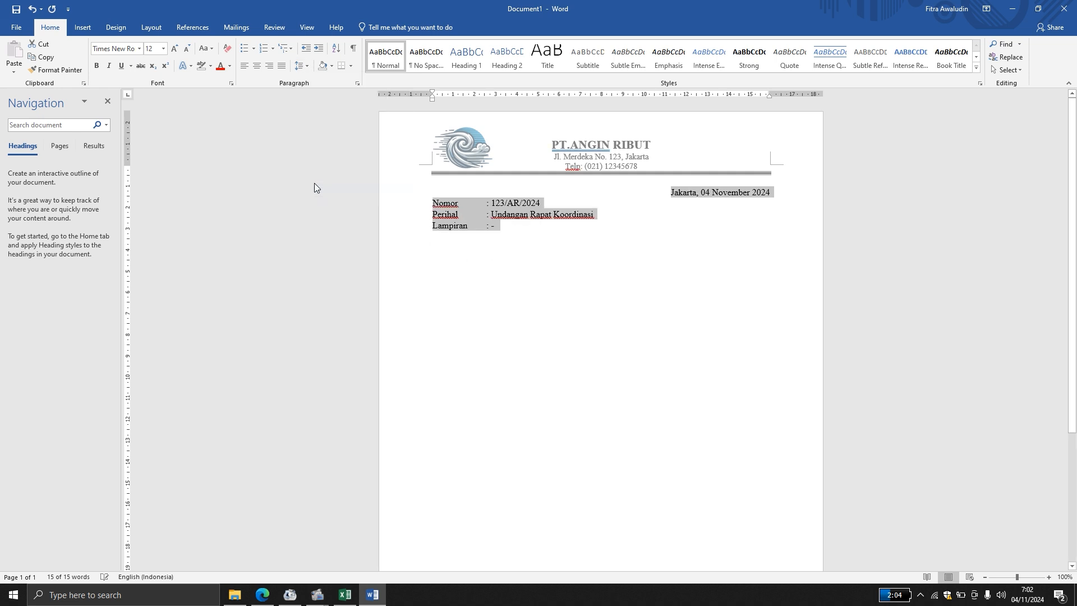
- Leave a blank line below Lampiran and enter the addressee line "Kepada Yth.,"
left_click(524, 235)
key("Return")
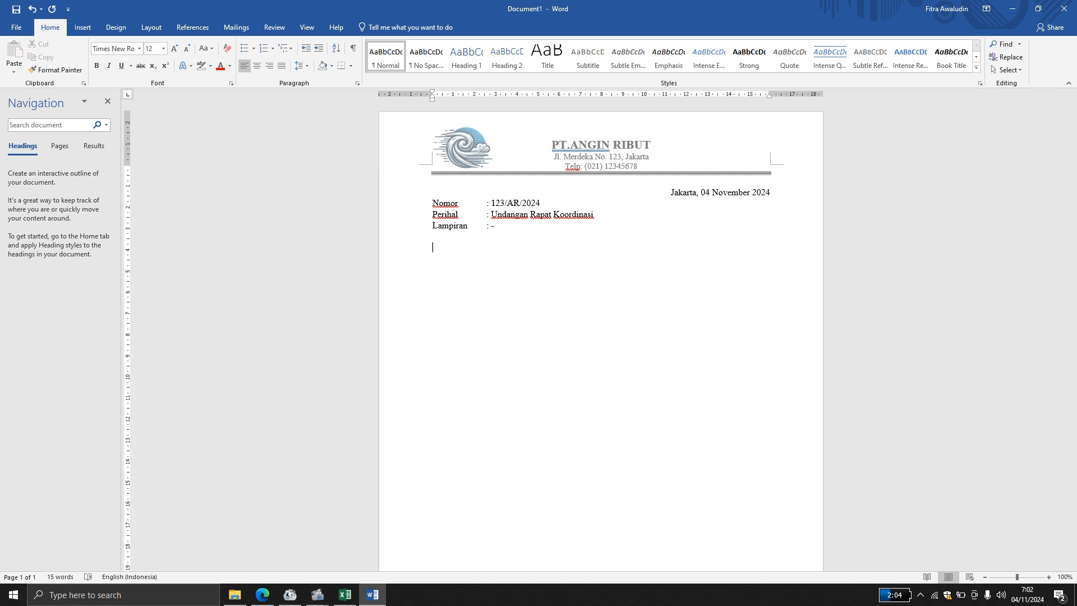
type("Kepada")
key("BackSpace")
key("BackSpace")
type("afa")
key("BackSpace")
key("BackSpace")
type("a ")
type("Y")
type("kabata")
key("BackSpace")
key("BackSpace")
key("BackSpace")
key("BackSpace")
key("BackSpace")
key("BackSpace")
- Enter the recipient placeholders {Nama}, {Jabatan} and {Alamat} on separate lines under the addressee line
type("{")
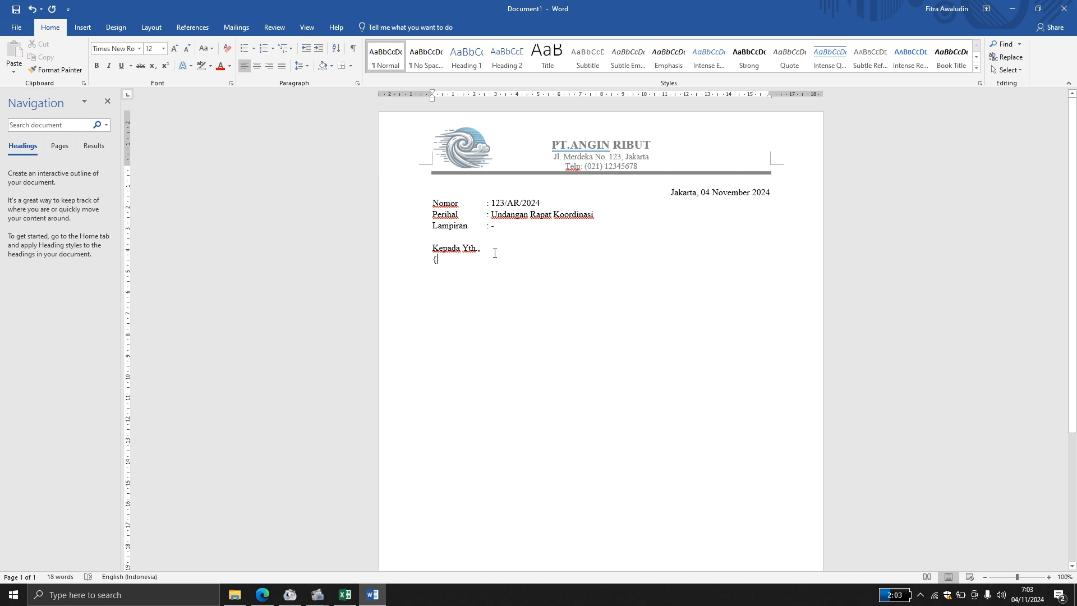
type("Nama")
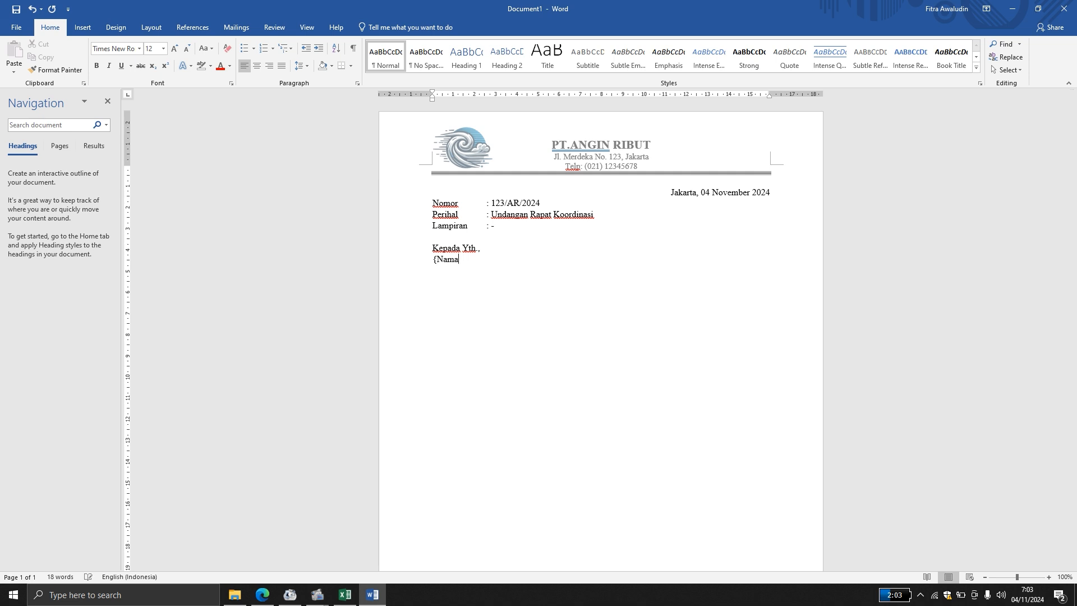
type("}")
key("Return")
type("{Jaba")
key("BackSpace")
key("BackSpace")
key("BackSpace")
key("BackSpace")
type("Jabatan")
key("Return")
type("{Alamat}")
- Leave a blank line below the placeholders and enter the salutation "Dengan Hormat,"
key("Return")
key("Return")
type("Dengan Hormat")
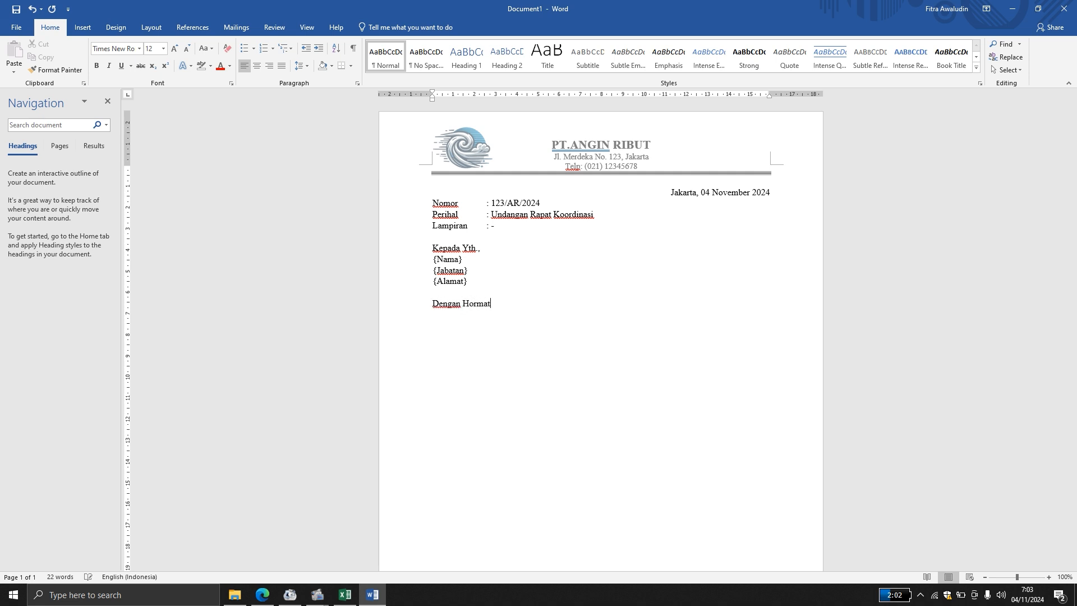
type(",")
key("Return")
- Begin the opening paragraph below the salutation with "Sehubung dengan rencana pelaksanaan rapat koordinasi PT. Angin Ribut,"
type("Sehubung dengan rencana ")
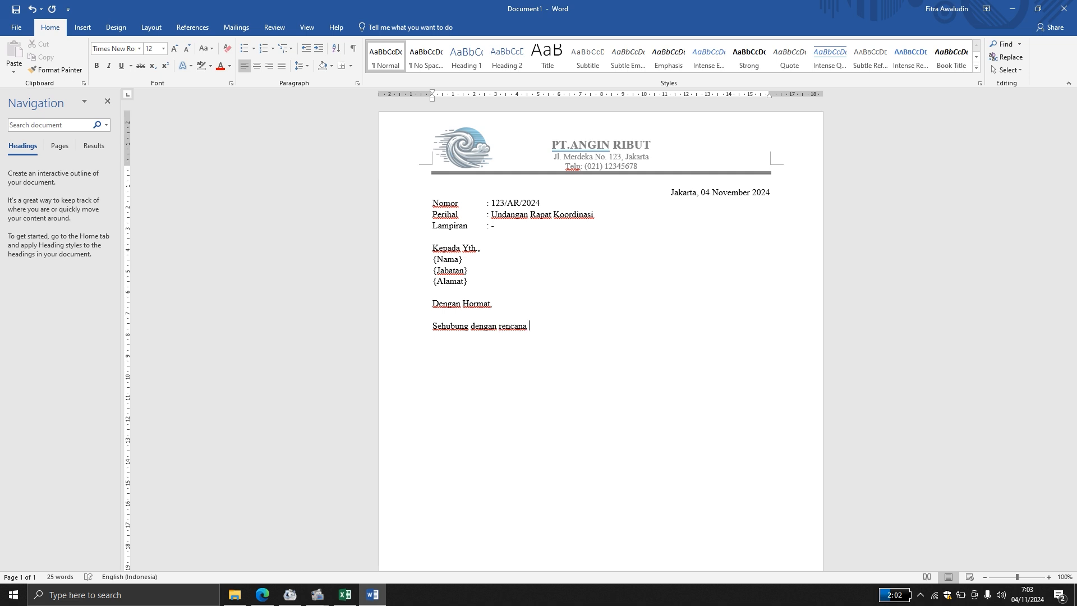
type("pelaksanaan rapat koordinasi ")
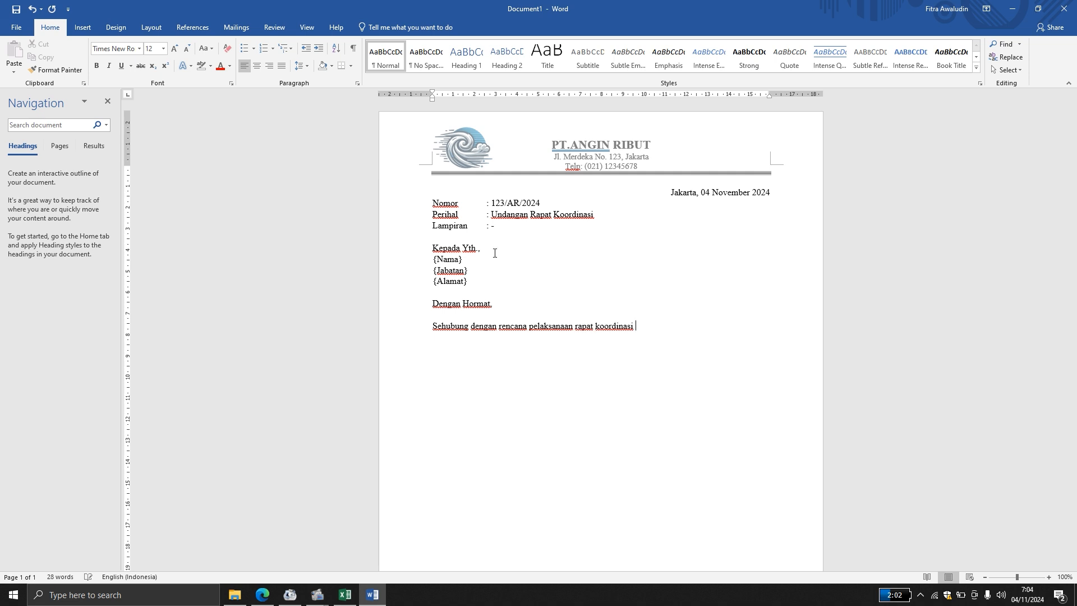
type("PT. Angin Ribuy")
type(", Kam")
key("BackSpace")
key("BackSpace")
key("BackSpace")
key("BackSpace")
key("BackSpace")
key("BackSpace")
type("t. Kam")
key("BackSpace")
key("BackSpace")
key("BackSpace")
- Complete the opening paragraph with "kami bermaksud mengundang Bapak/Ibu untuk hadir dalam rapat yang akan dilaksanakan pada :"
type("kami bermaksu")
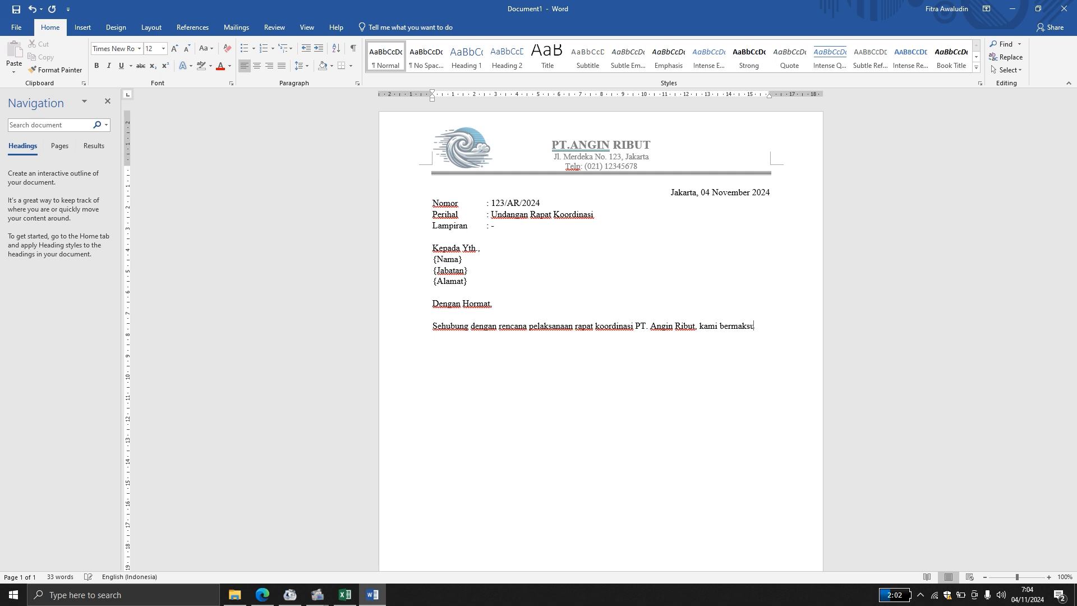
type("d mengundang Bapak/")
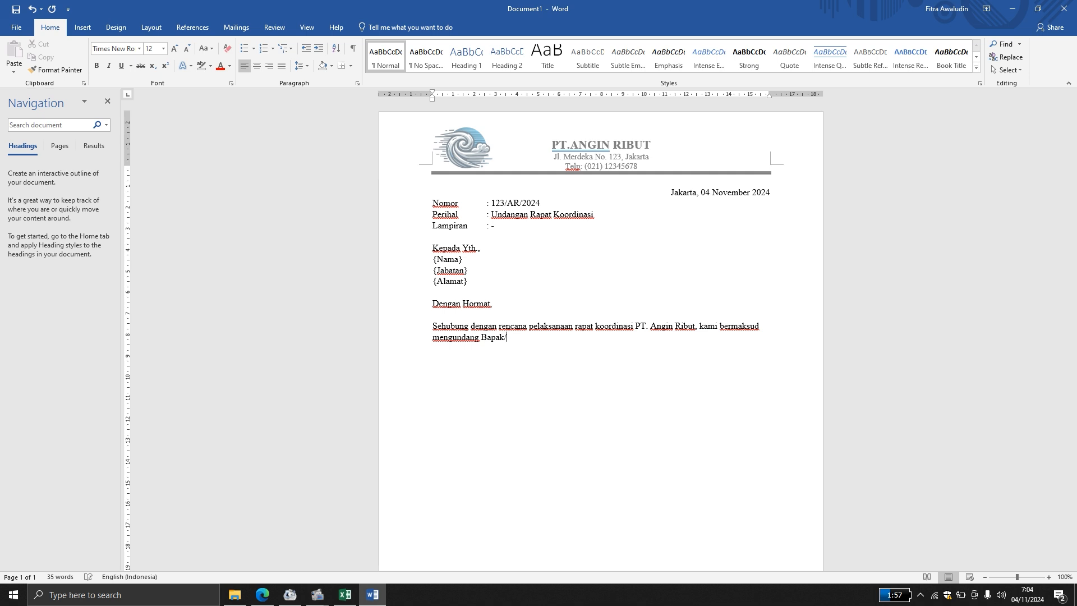
type("Ibu untuk hadir dalam rapt")
type("t ")
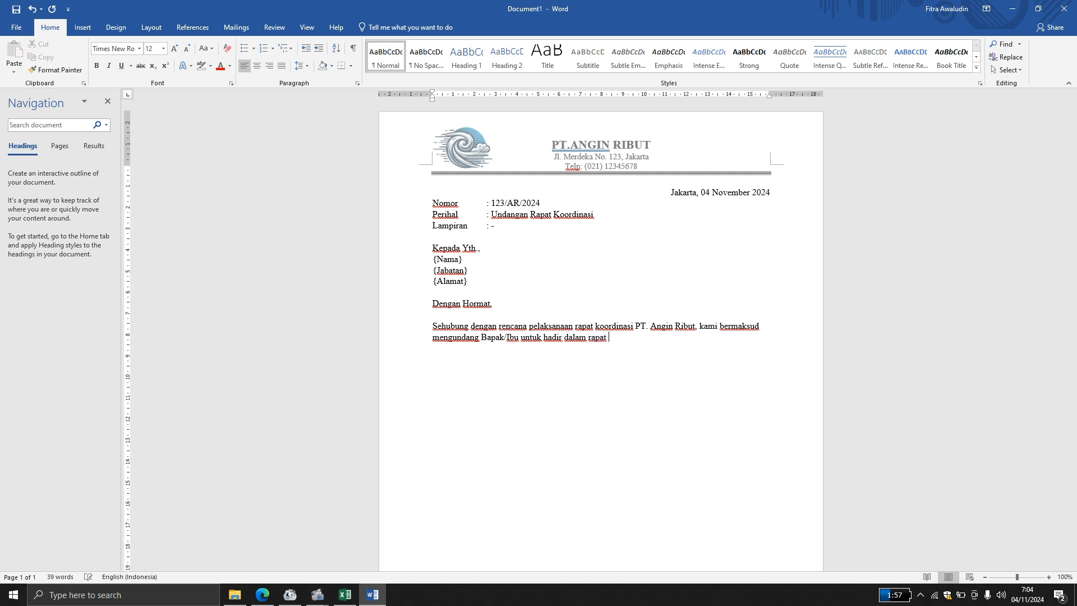
type("yang a kan dilaksanakan pada :")
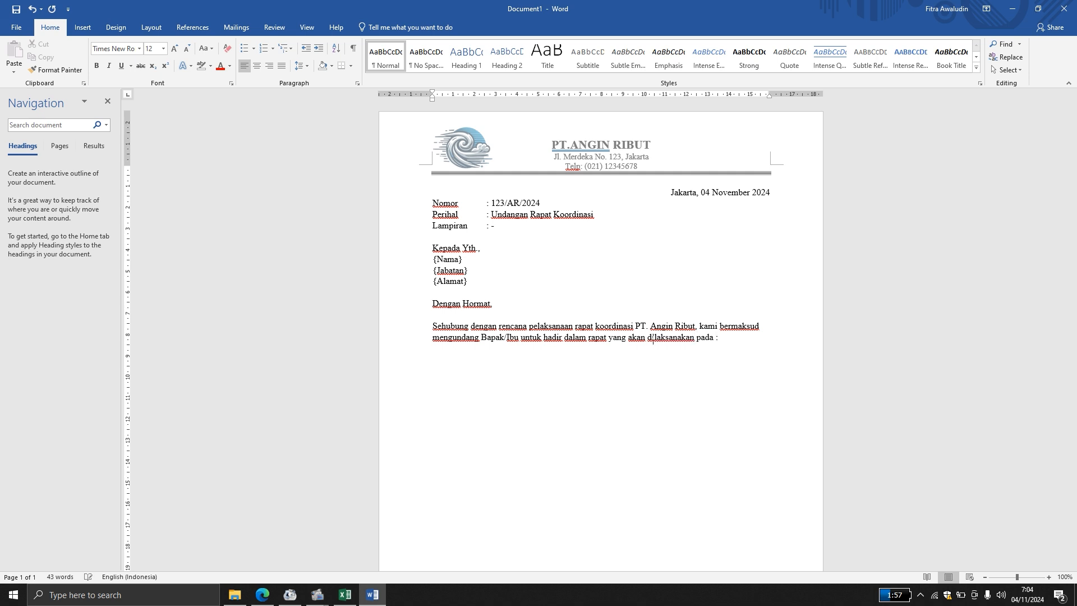
- Add the meeting date line "Hari/Tanggal : Senin, 11 November 2024", checking the date in the system calendar
type("HAr")
key("BackSpace")
type("ri")
type(".")
type("Tanggal")
type("Seni")
type("n")
type(",")
left_click(1026, 595)
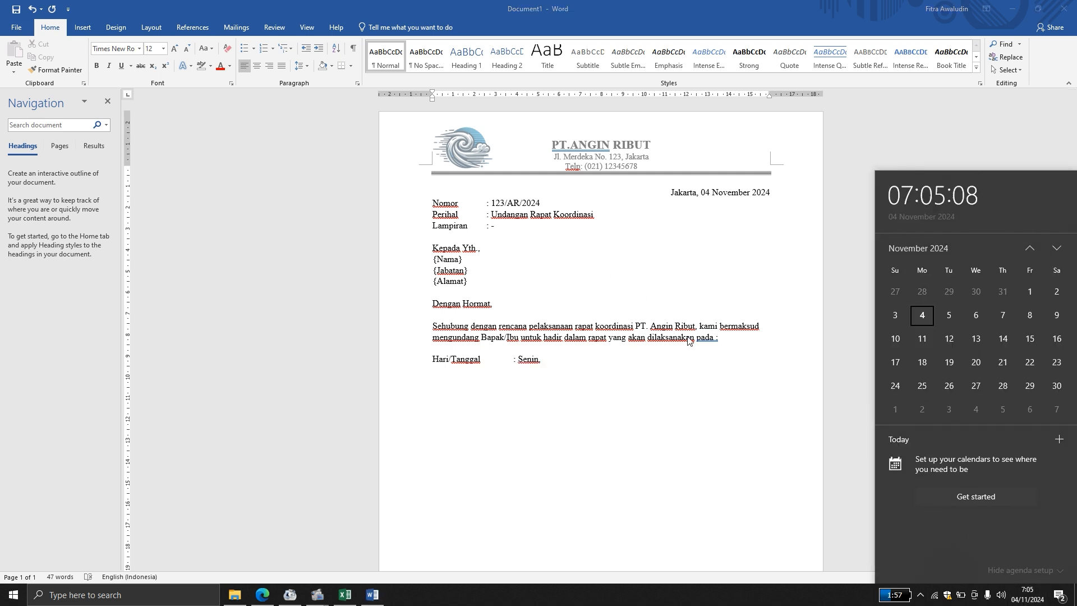
left_click(594, 354)
type("11 Novem")
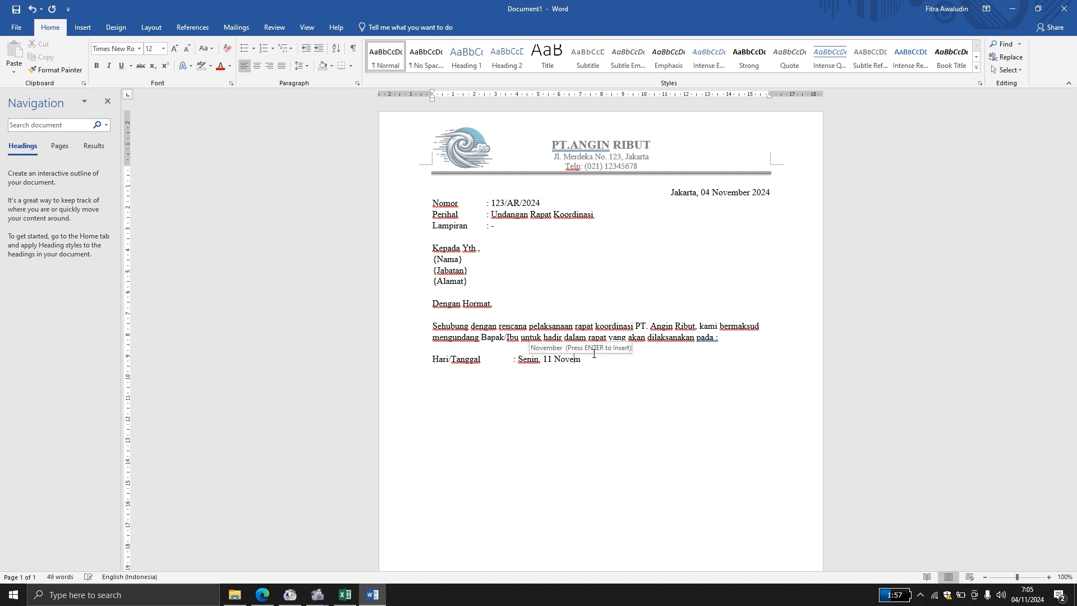
key("Return")
type("2024")
key("Return")
- Add the meeting time line "Waktu : Pukul 09.00 WIB" with its colon aligned under the date line
type("Waktu")
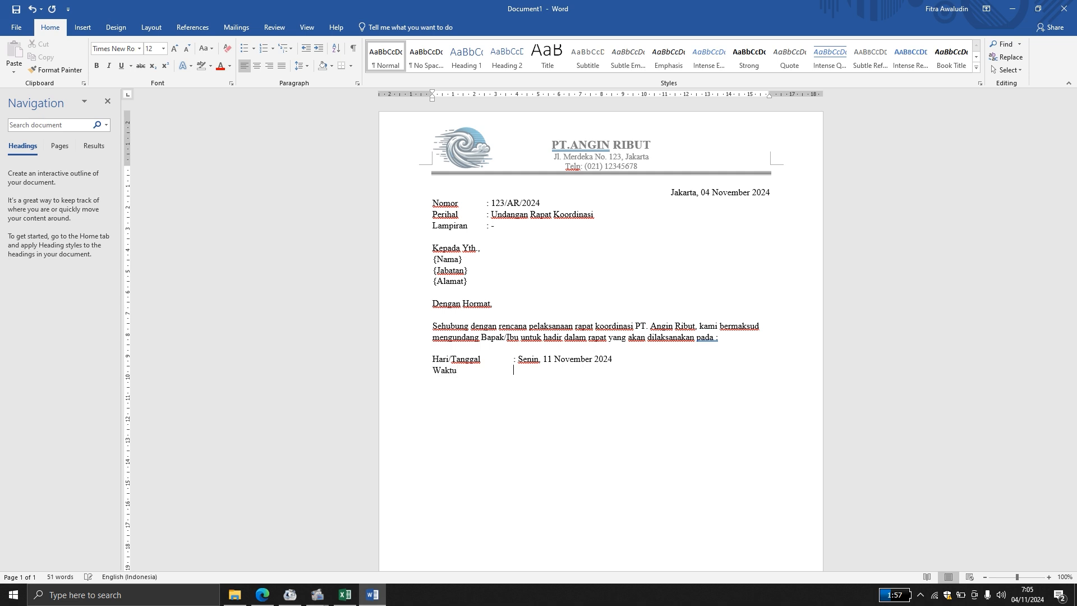
type("\t: Pukul 09.00 WIB")
key("Return")
- Add the venue line "Tempat : Ruang Rapat Utama, Gedung PT. Angin Ribut, lt 3" with its colon aligned
type("Tempat")
key("Tab")
type(": Ruang Rapat")
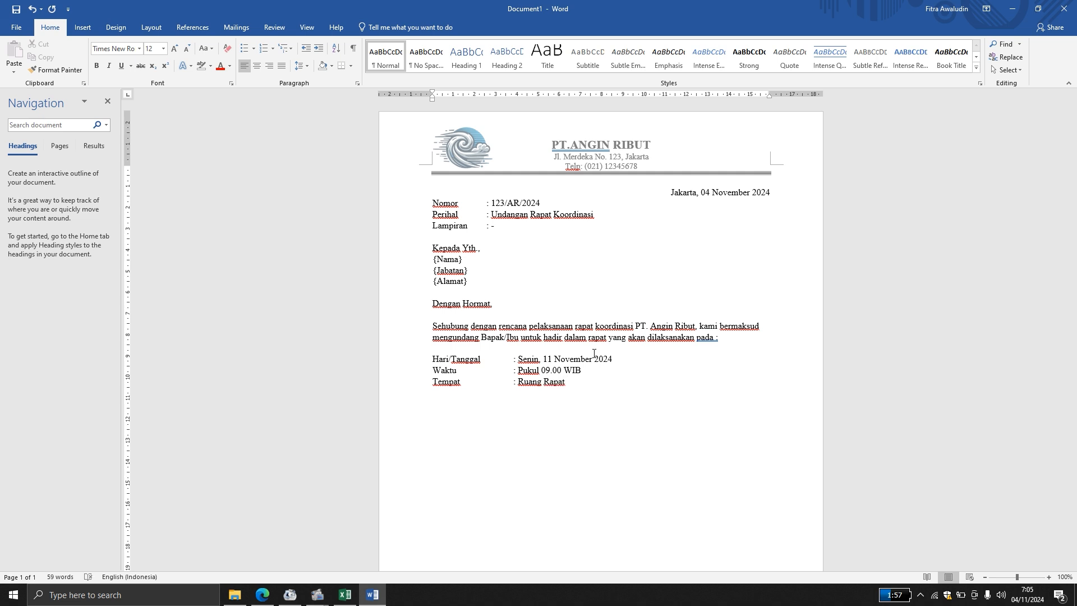
type(" Utama, Gedung PT. A")
key("BackSpace")
key("BackSpace")
type(". AN")
key("BackSpace")
type("Gedung PT. Angin Tibut")
key("BackSpace")
key("BackSpace")
key("BackSpace")
key("BackSpace")
key("BackSpace")
type("RIbut")
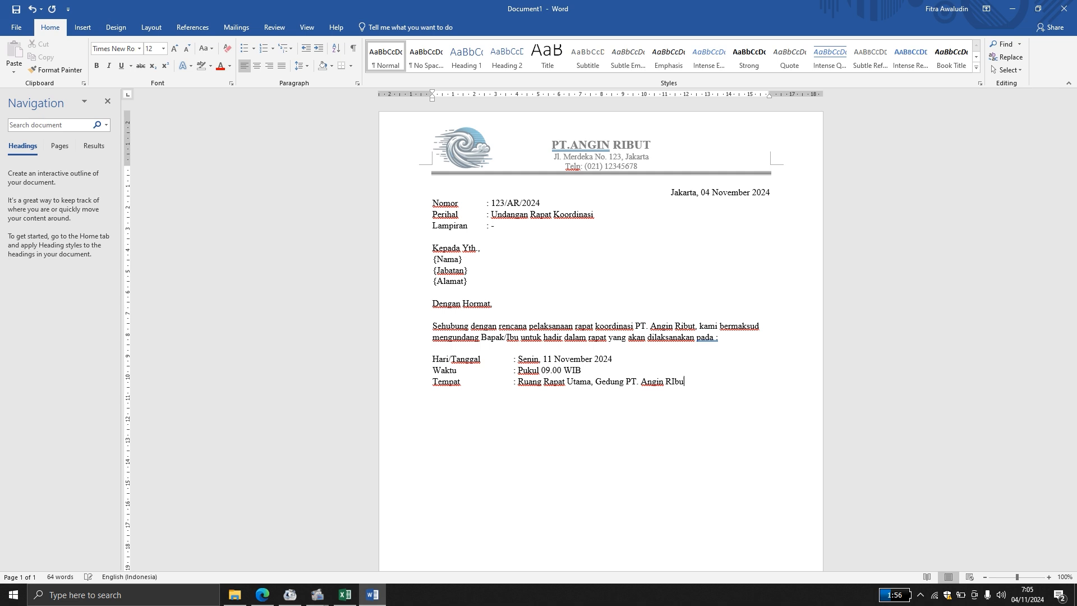
key("BackSpace")
key("BackSpace")
key("BackSpace")
type("ibut, lt 3")
- Add the agenda line "Agenda : Rapat dan Evaluasi Kinerja Triwulan III" below the venue
key("Return")
type("Agenda\t: Rapat dan Eva")
type("l")
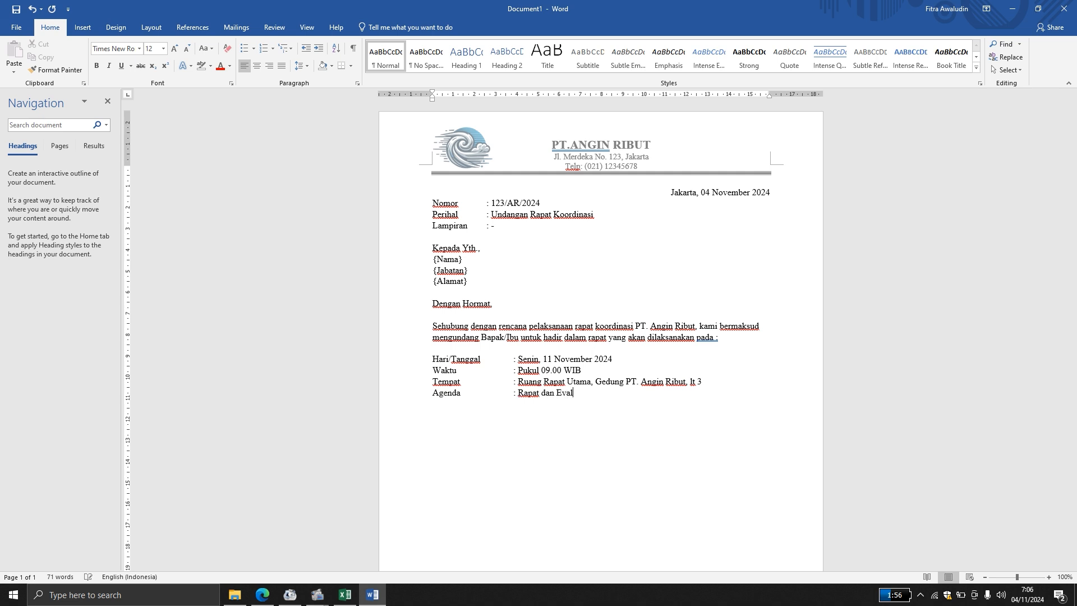
type("uasi")
type(" Kinejr")
type("a")
key("BackSpace")
type("rja Triwulan II")
- Start a closing paragraph below the agenda with "Kami sangat mengharapkan kehadiran Bapak/Ibu dalam rapat tersebut. Atas perhatian dan"
key("Return")
key("Return")
type("Kam")
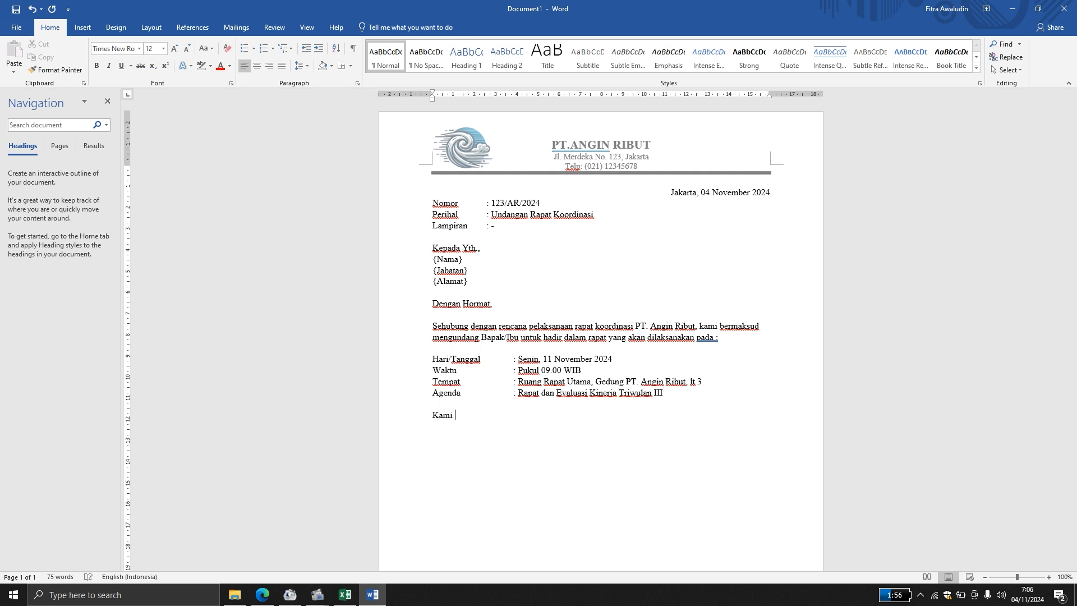
type("angat mengharapkan kehadiran")
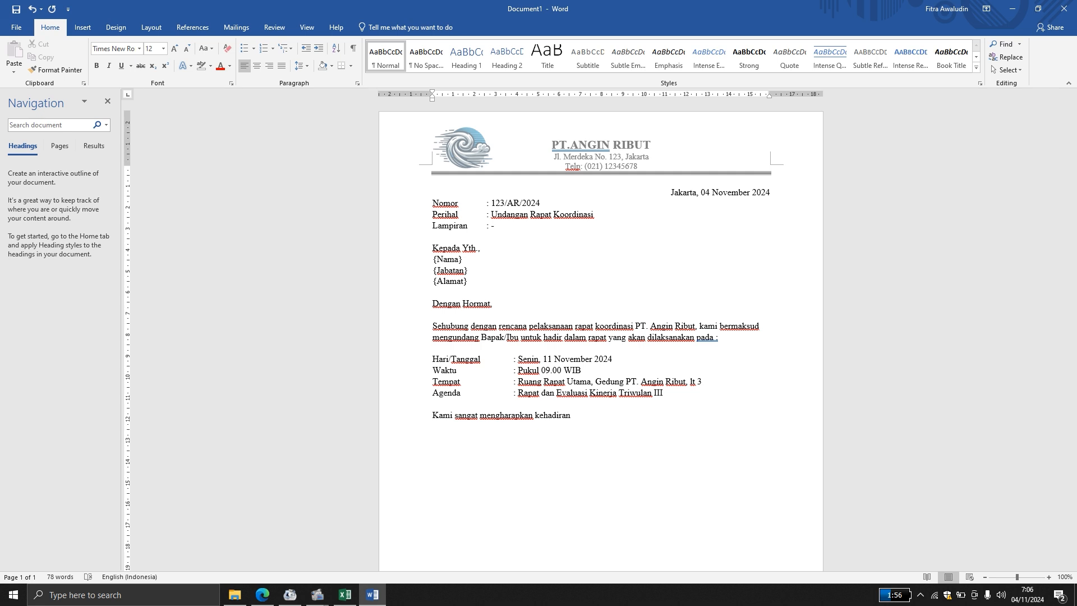
type(" Bapak/Ibu dalam rapa")
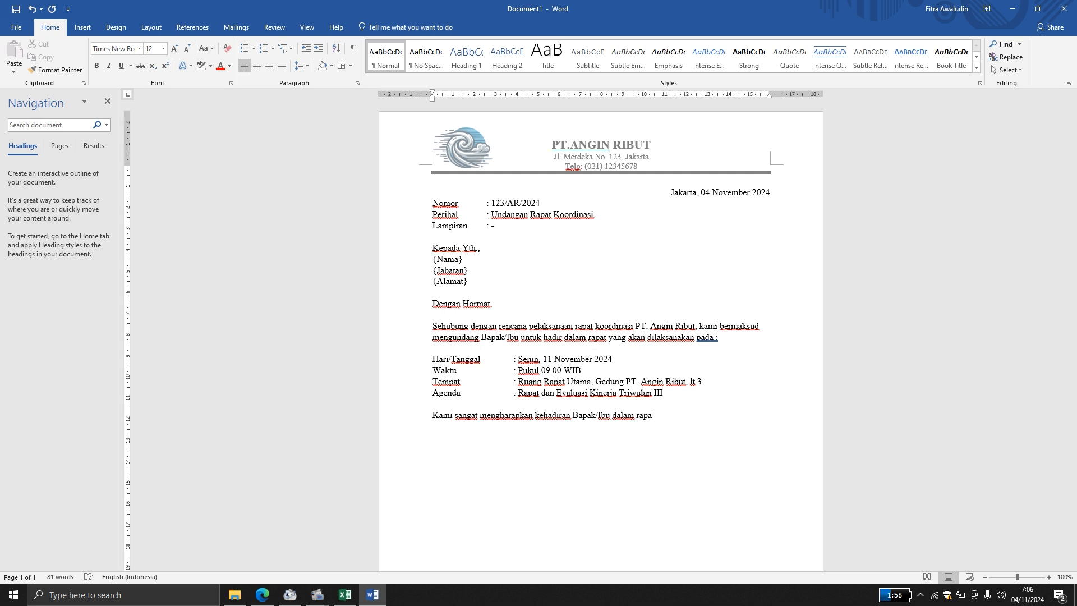
type("t tersebut. Atas perhatian dan")
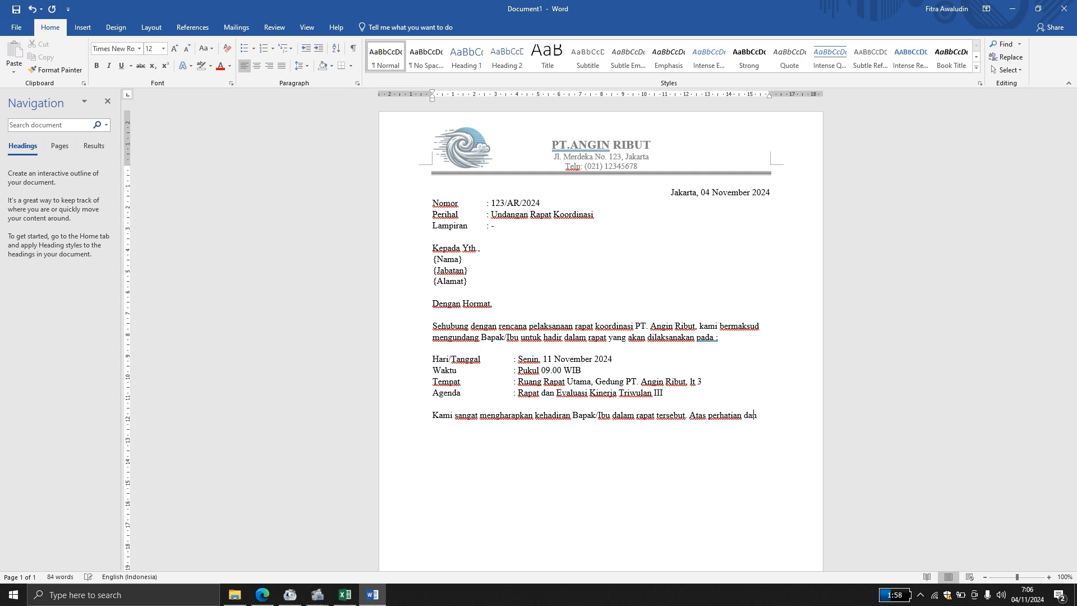
- Complete the closing paragraph with "kerjasama yang baik, kamu ucapkan terima kasih."
type(" kerjasama yang baik. kamu ucap")
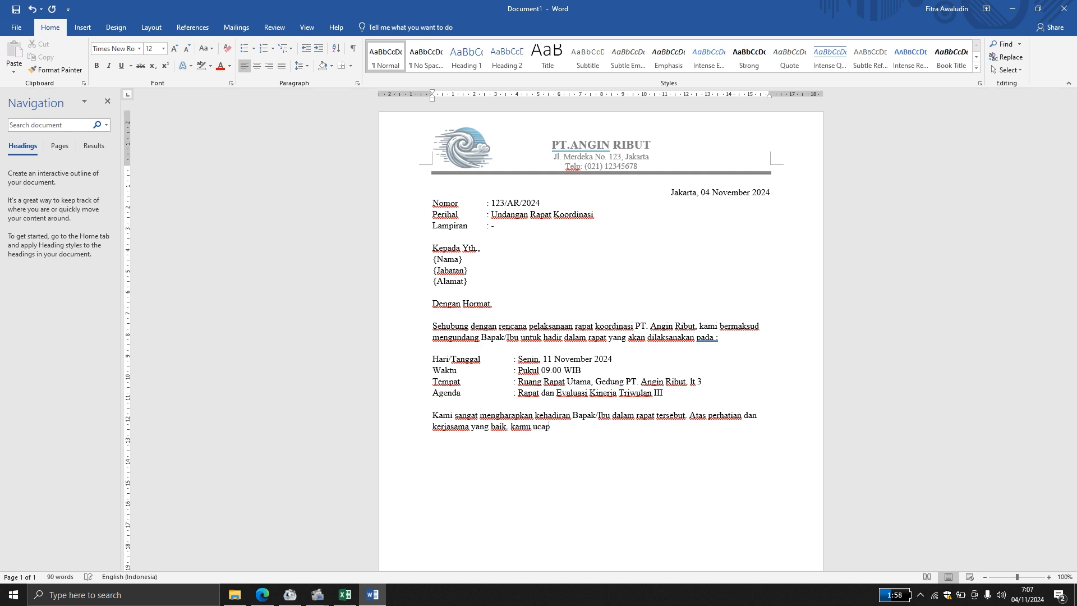
type("kan Terima")
key("BackSpace")
key("BackSpace")
key("BackSpace")
key("BackSpace")
key("BackSpace")
type("terima kasih.")
- Review the letter, switch to arsip.pdf in Edge to examine the archived letter's signature block, and return to Word
scroll(621, 287, "down", 4)
scroll(621, 288, "up", 4)
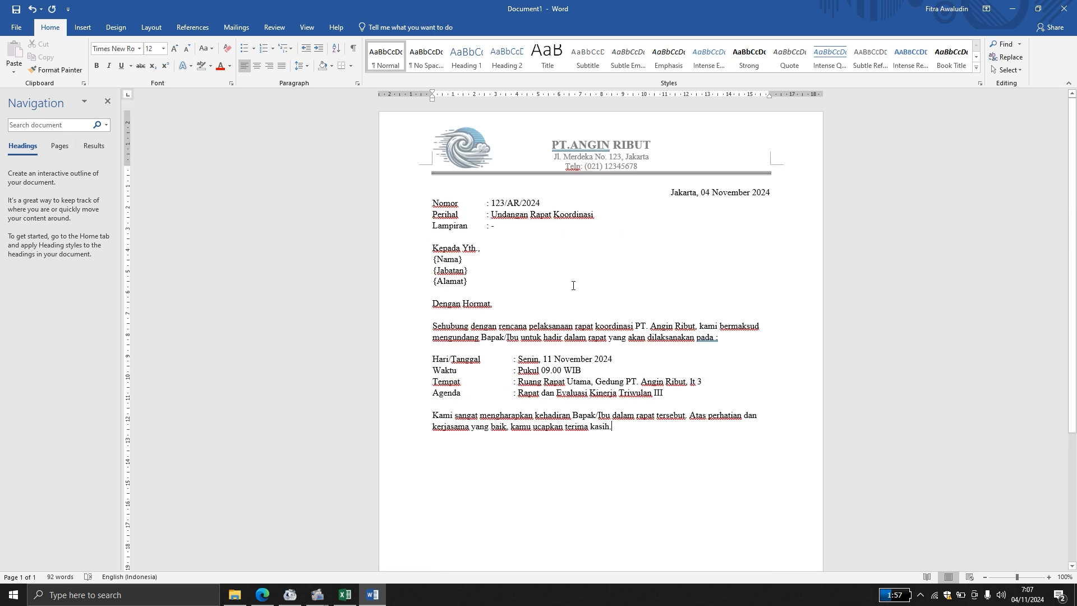
scroll(585, 286, "down", 2)
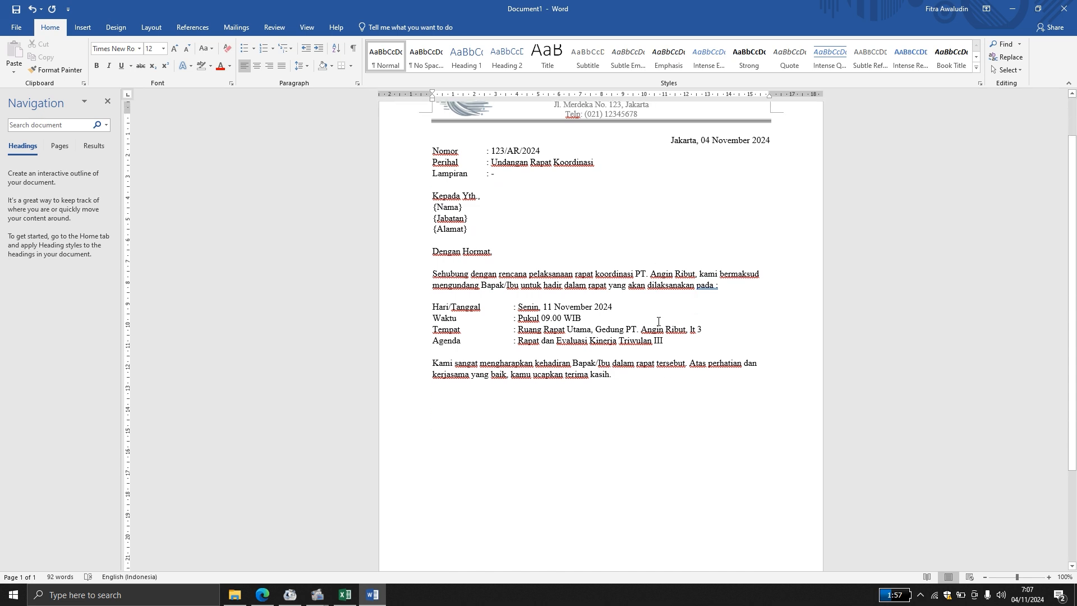
scroll(659, 321, "down", 2)
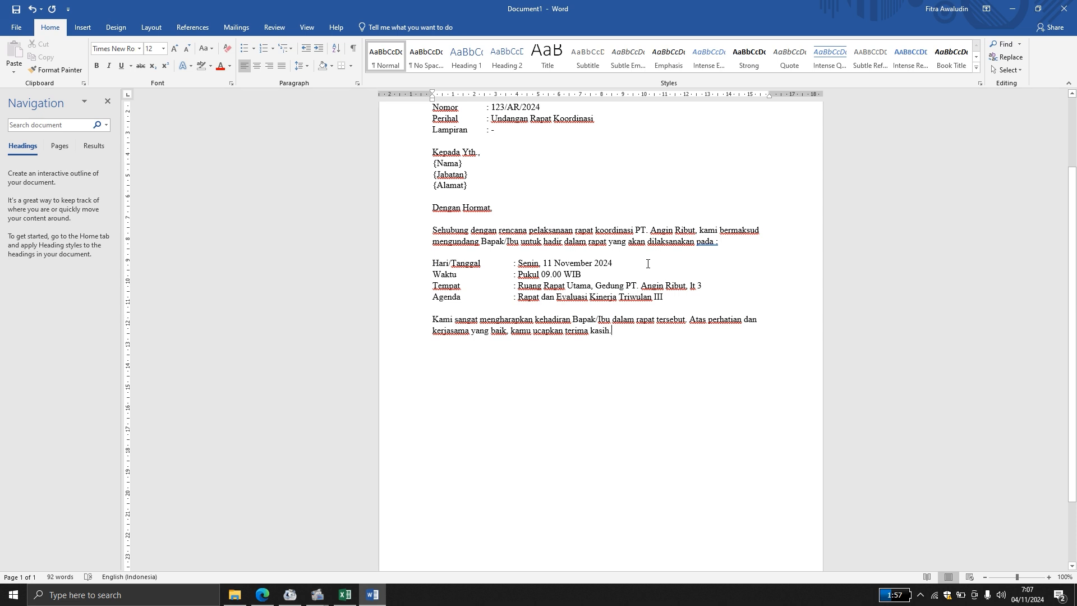
scroll(648, 264, "up", 3)
scroll(648, 263, "down", 6)
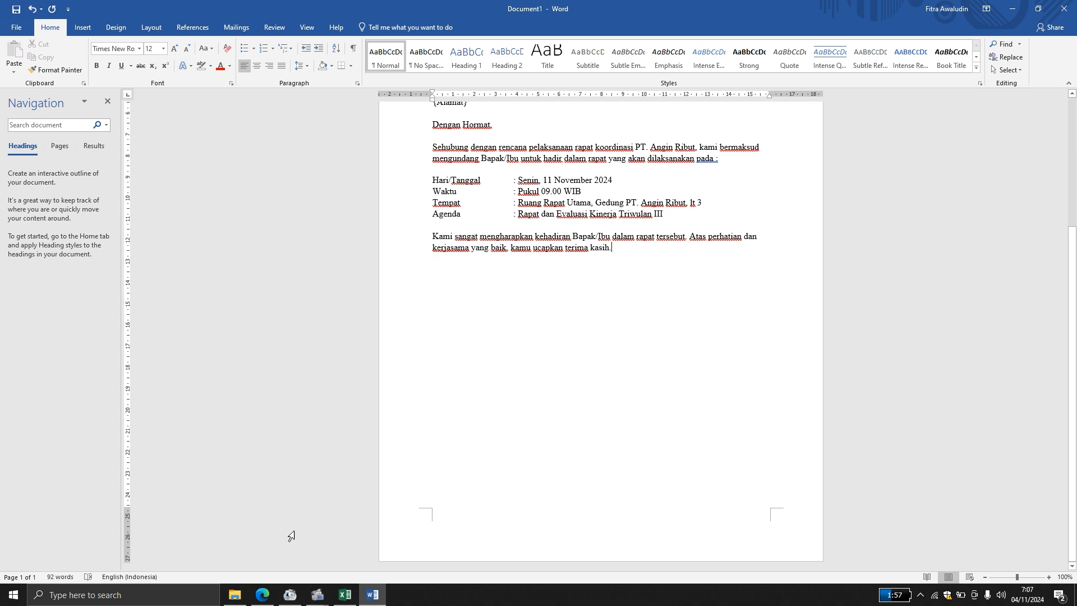
left_click(264, 596)
scroll(533, 413, "down", 4)
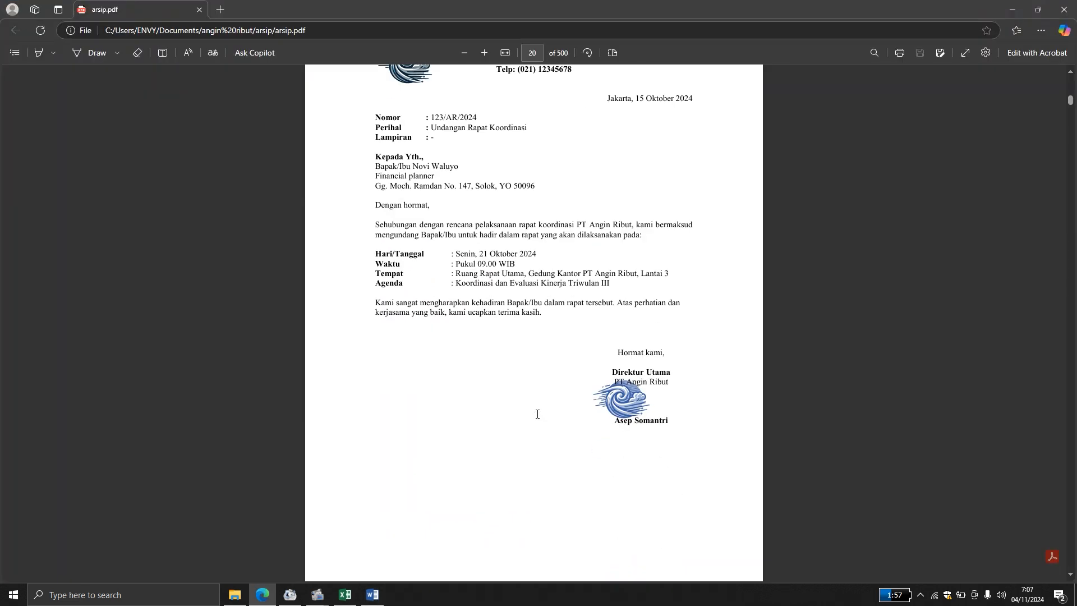
scroll(590, 388, "up", 1)
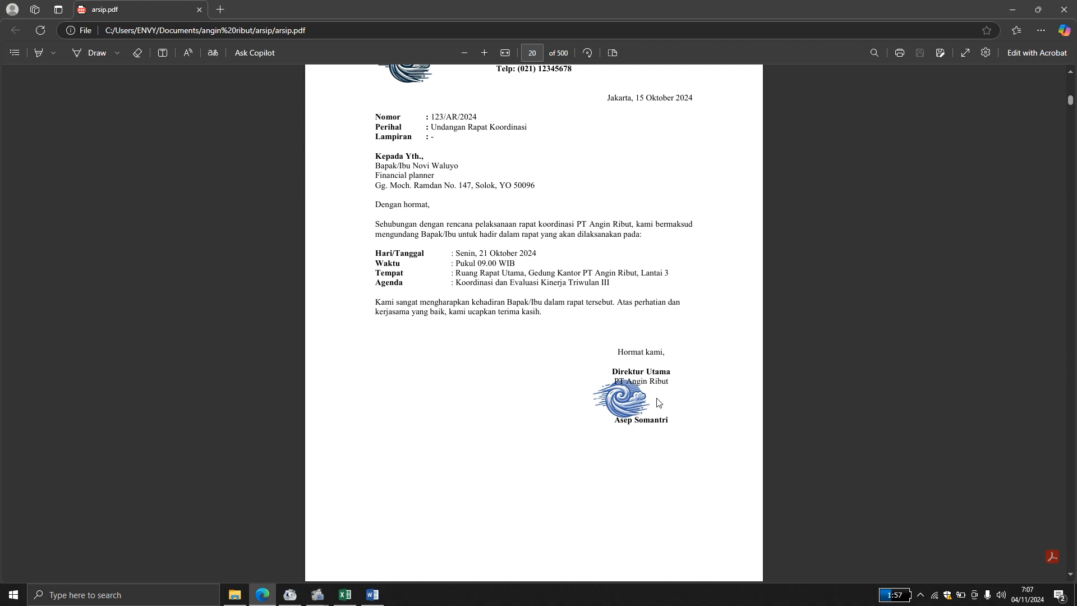
scroll(658, 402, "up", 1)
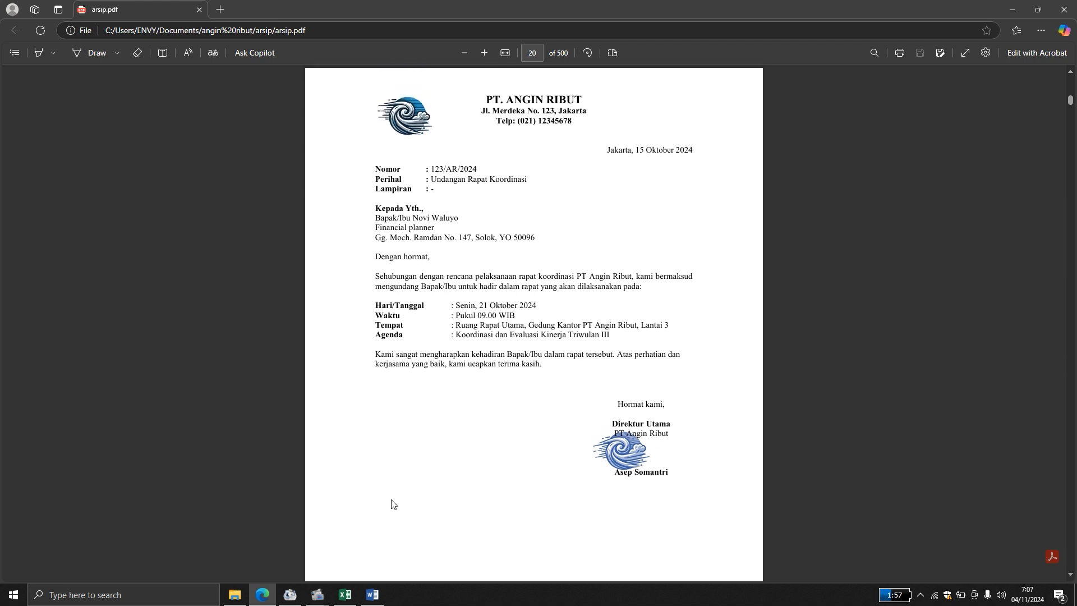
left_click(373, 594)
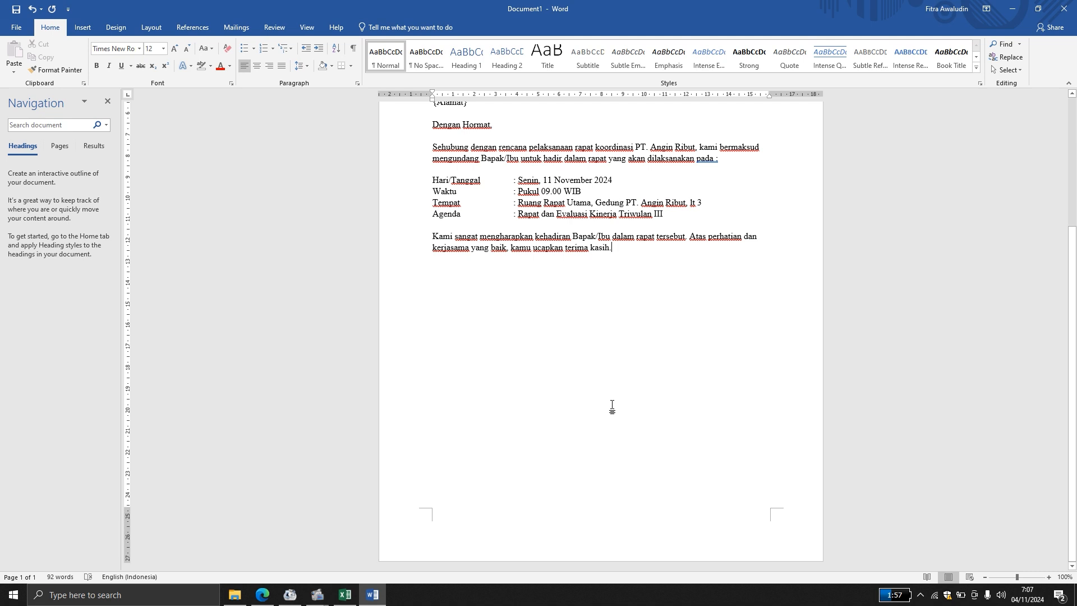
- Insert a Simple Text Box and move it below the closing paragraph, against the right margin
scroll(606, 175, "up", 1)
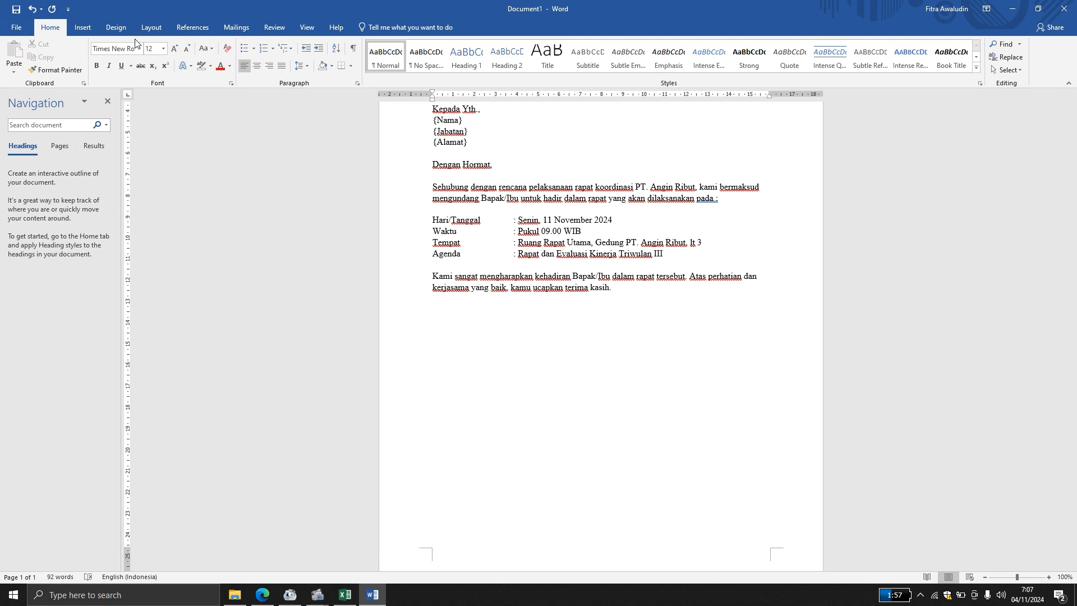
left_click(95, 28)
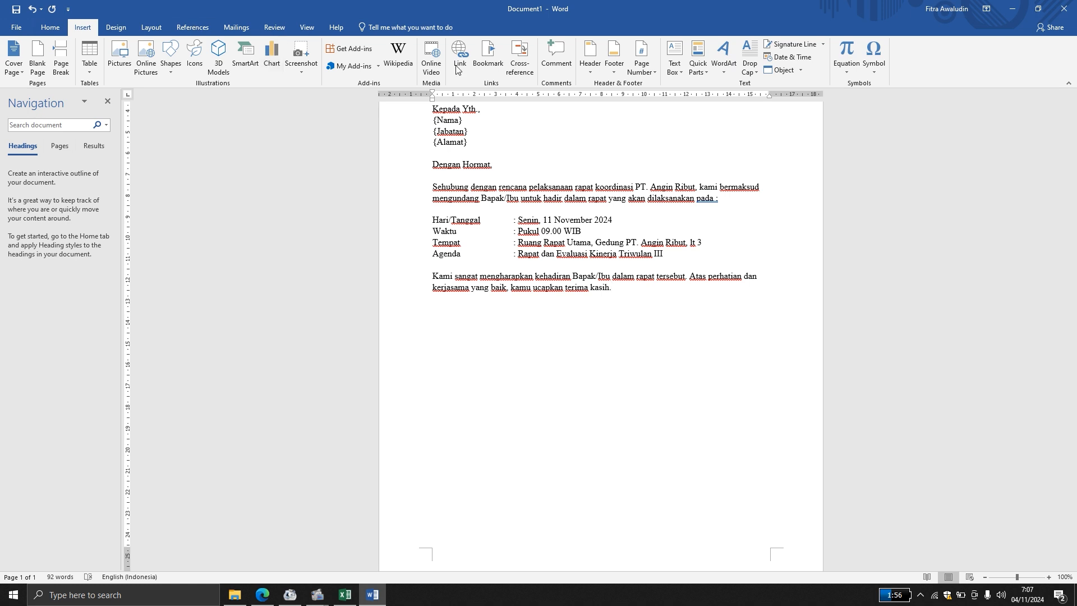
left_click(676, 62)
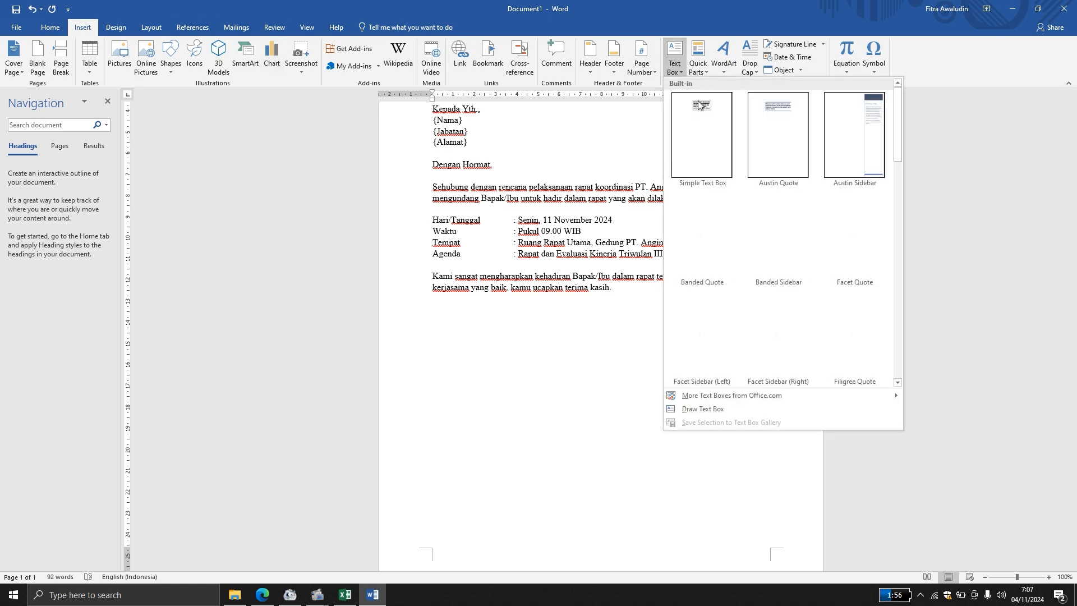
left_click(705, 115)
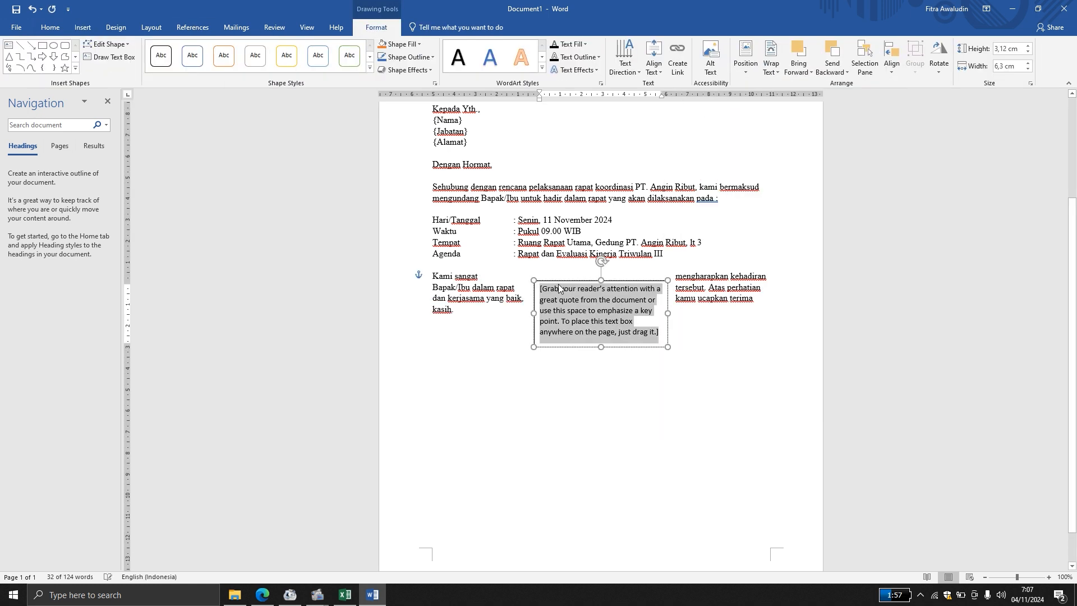
left_click_drag(554, 280, 663, 351)
left_click(670, 359)
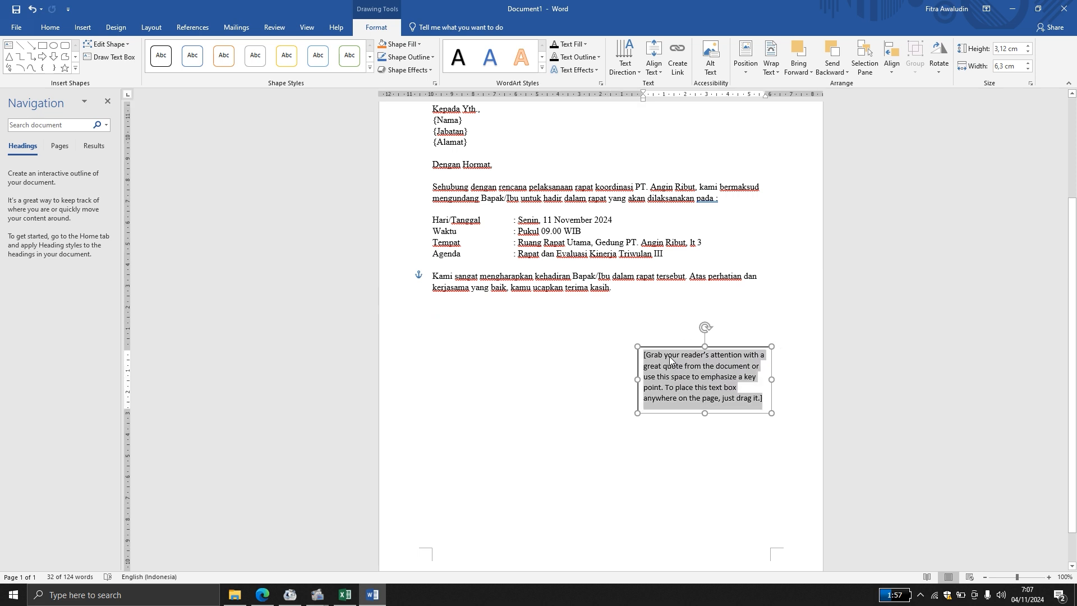
- Replace the text box's placeholder with "Hormat kami," and "Direktur Utama" on separate lines
type("Hor")
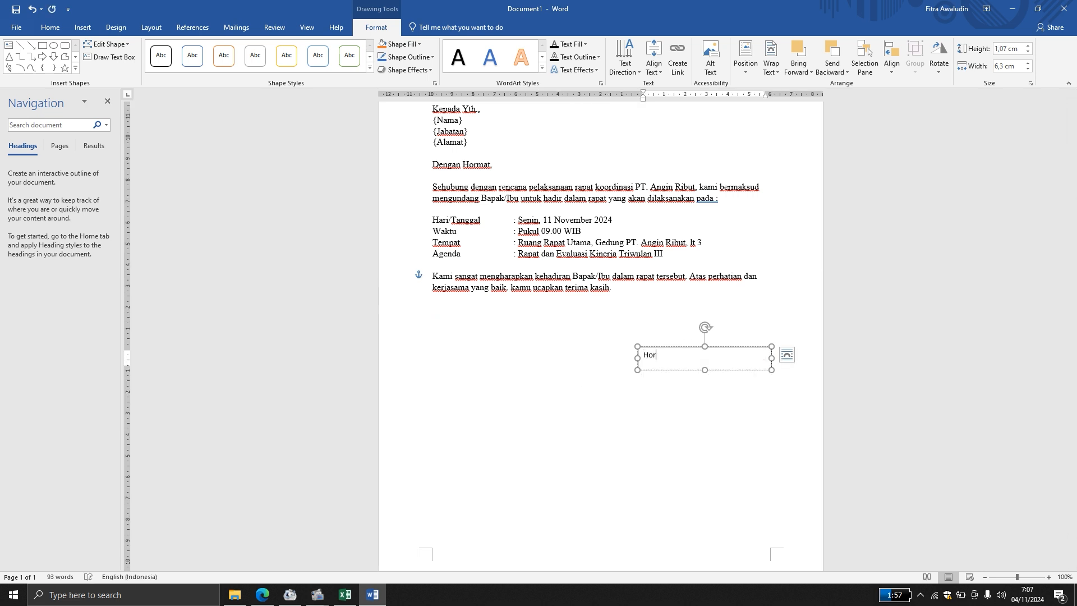
type("mat Kami")
key("BackSpace")
key("BackSpace")
key("BackSpace")
key("BackSpace")
type("kami,")
key("Return")
type("Dire")
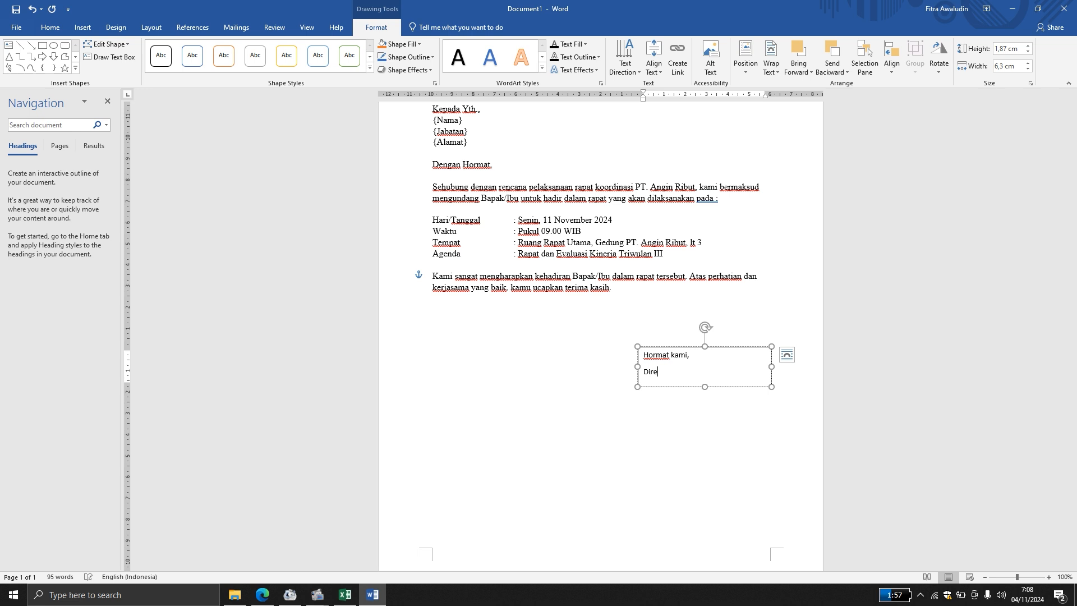
type("ktur Utama")
key("Return")
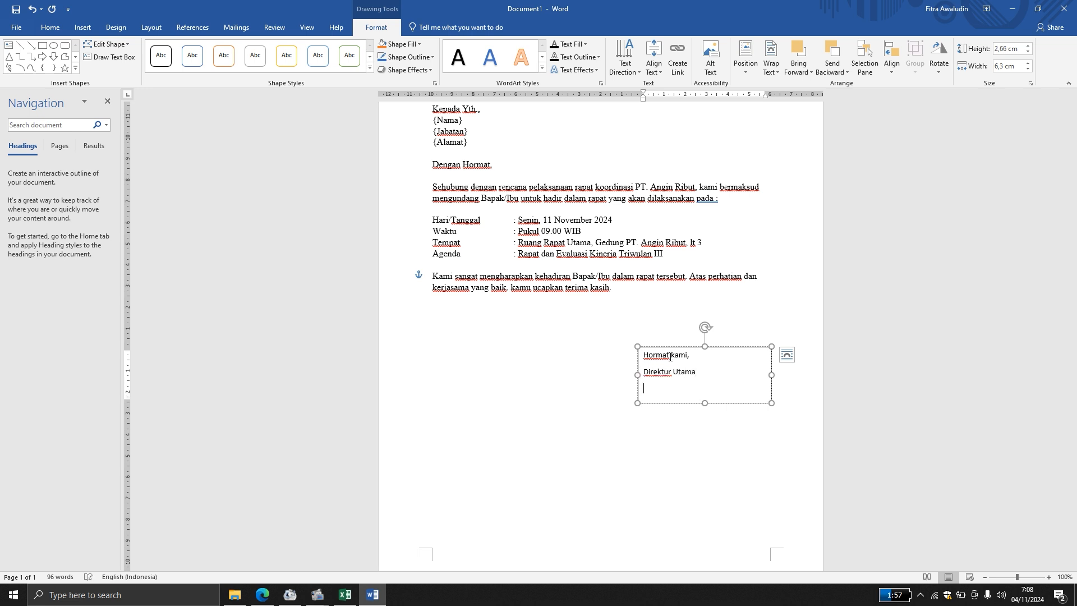
- Add "PT. Angin Ribut" to the signature box, leave two blank lines, and enter the director's full name below
type("PT. Angin Ribut")
key("Return")
key("Return")
key("Return")
type("Asep")
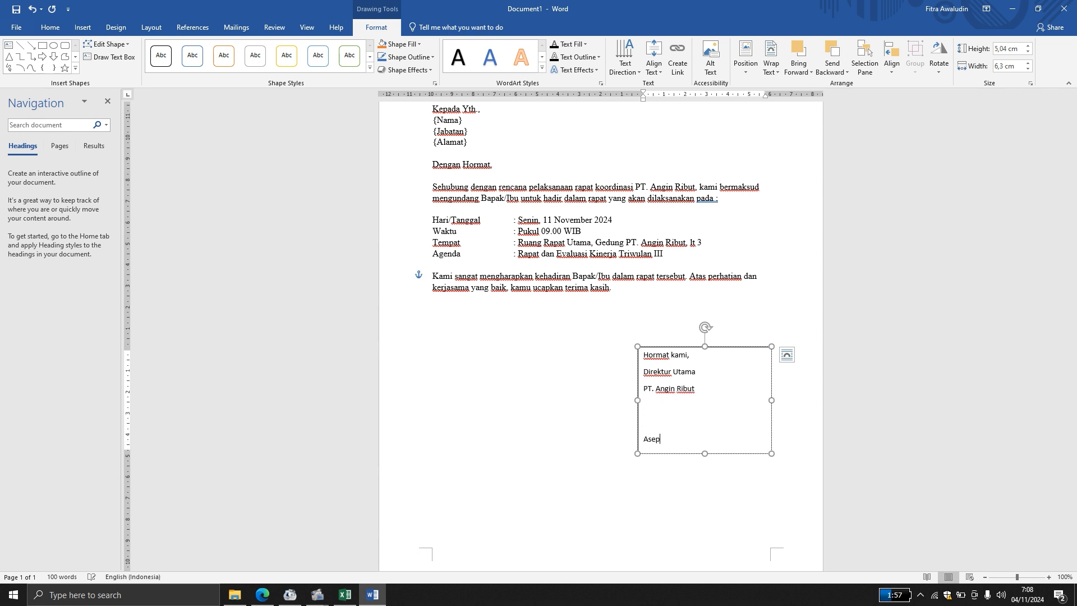
type(" Somantri")
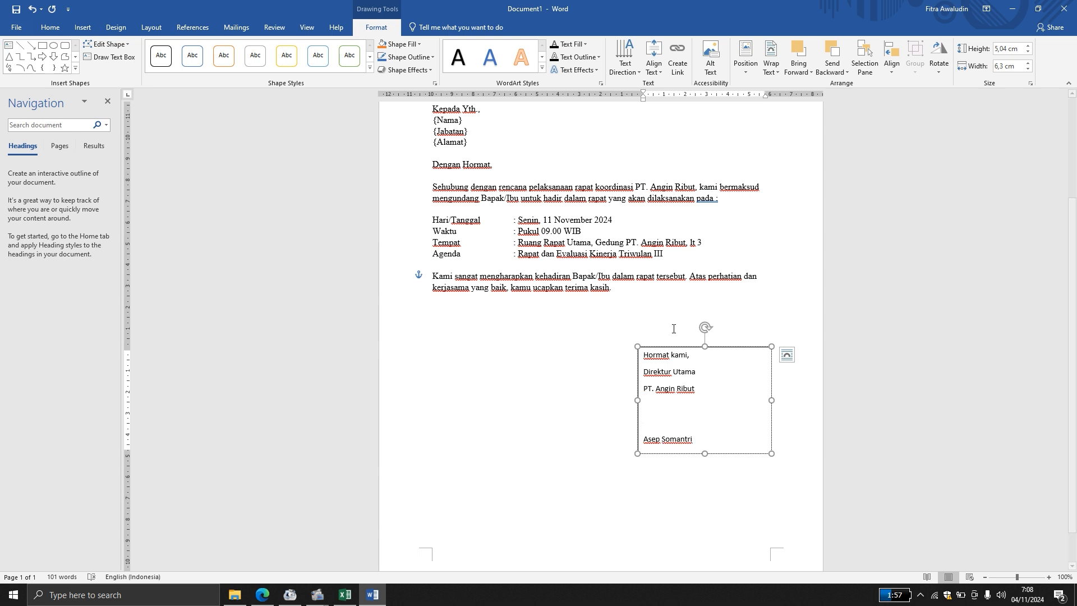
- Set the line spacing of all text in the signature box to 1,0
key("ctrl+a")
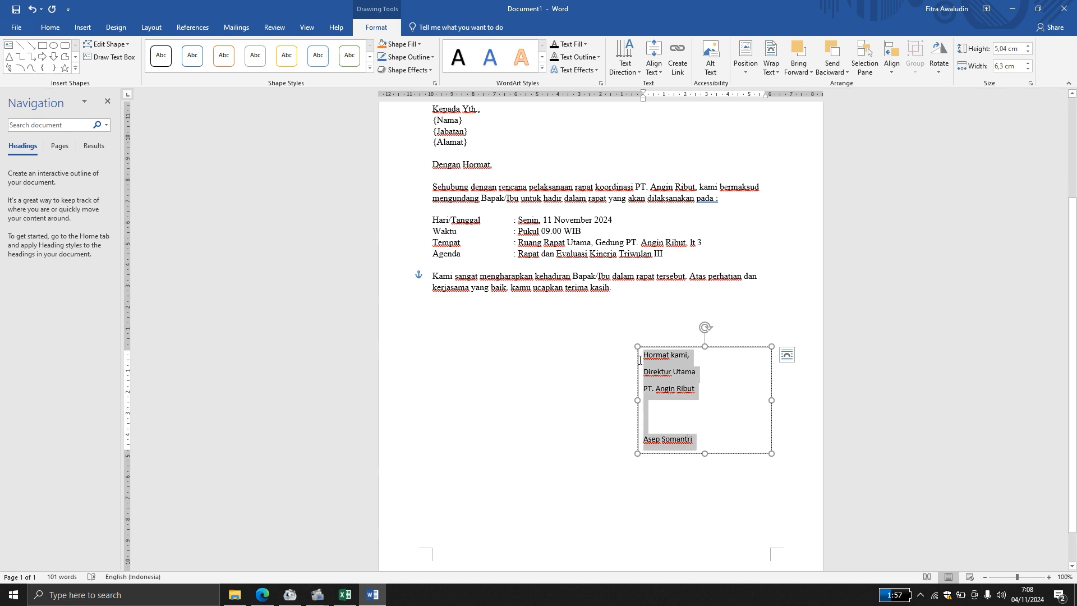
left_click(59, 28)
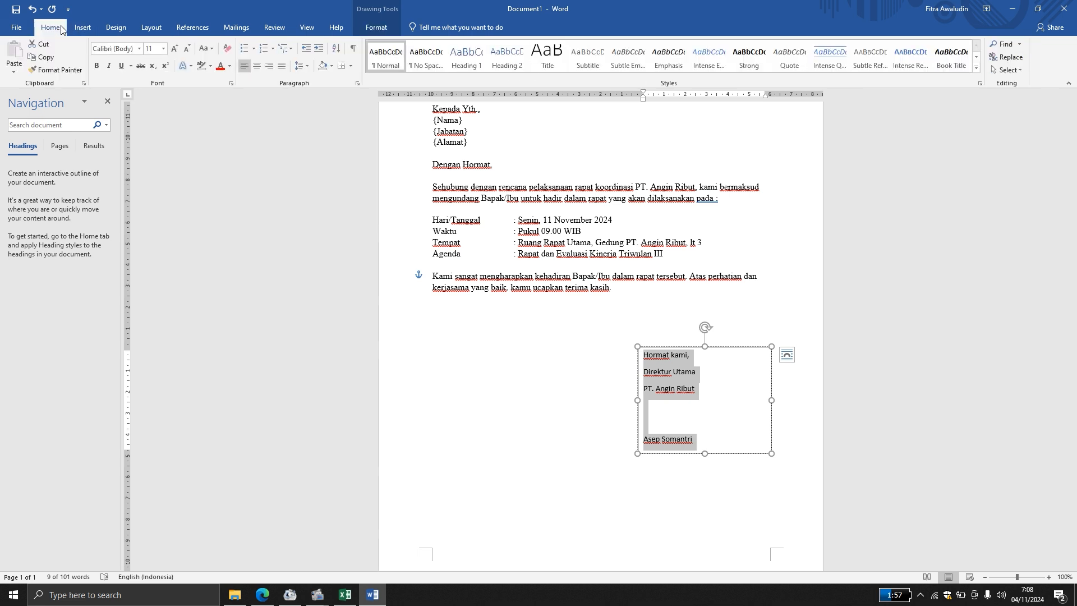
left_click(303, 66)
left_click(315, 79)
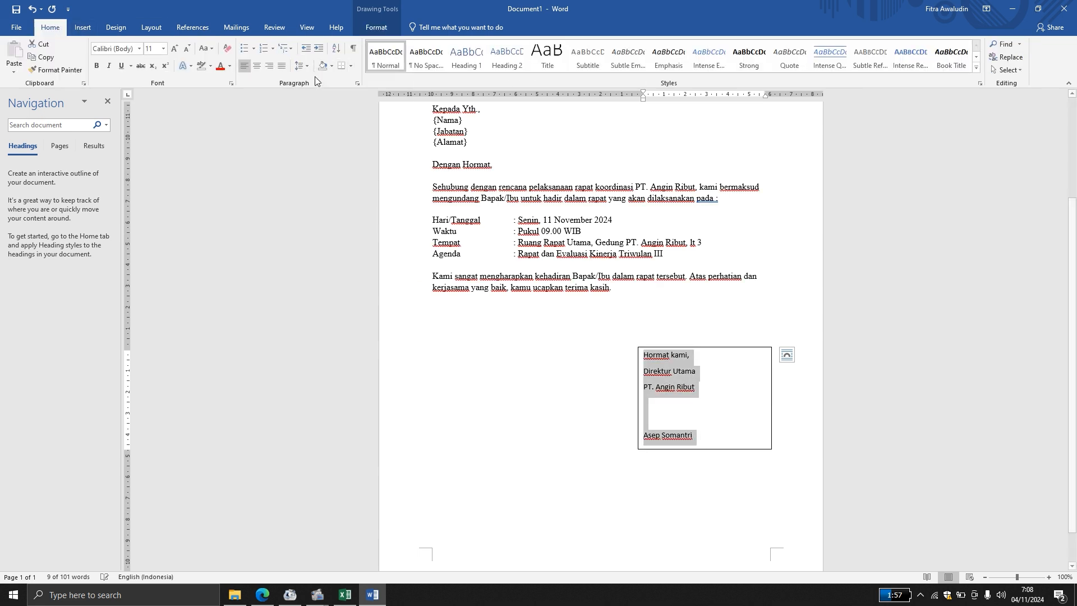
- Add space before the signature box paragraphs and remove the space after them
left_click(304, 66)
left_click(329, 179)
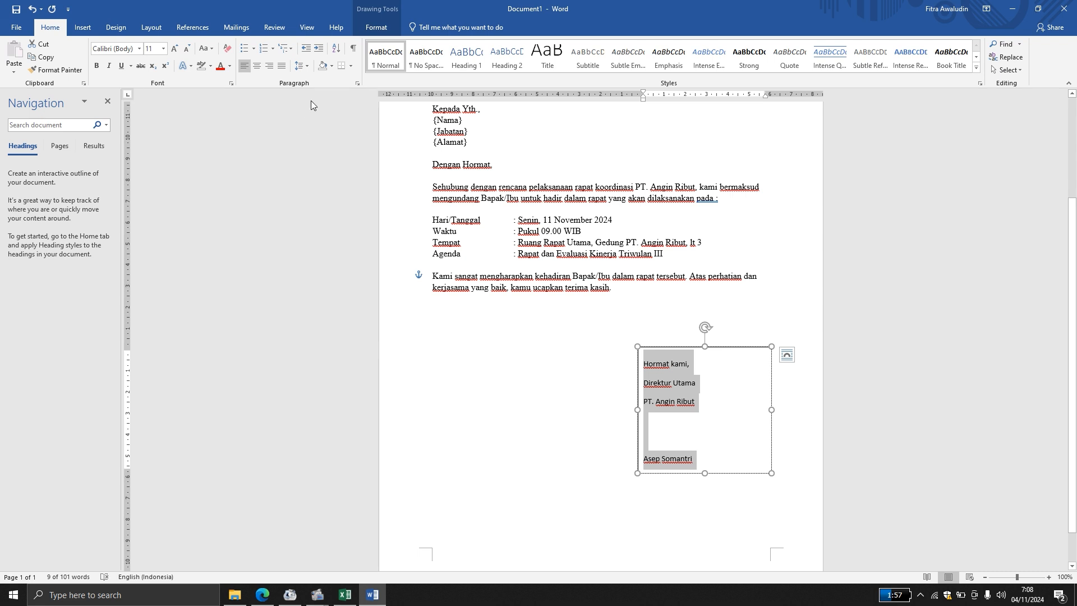
left_click(303, 66)
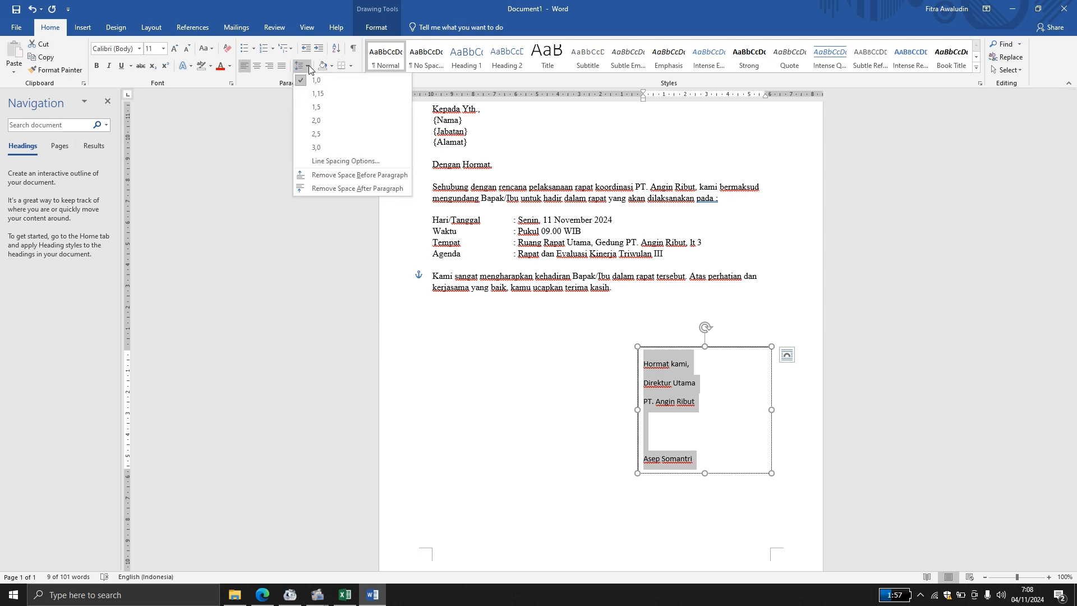
left_click(349, 183)
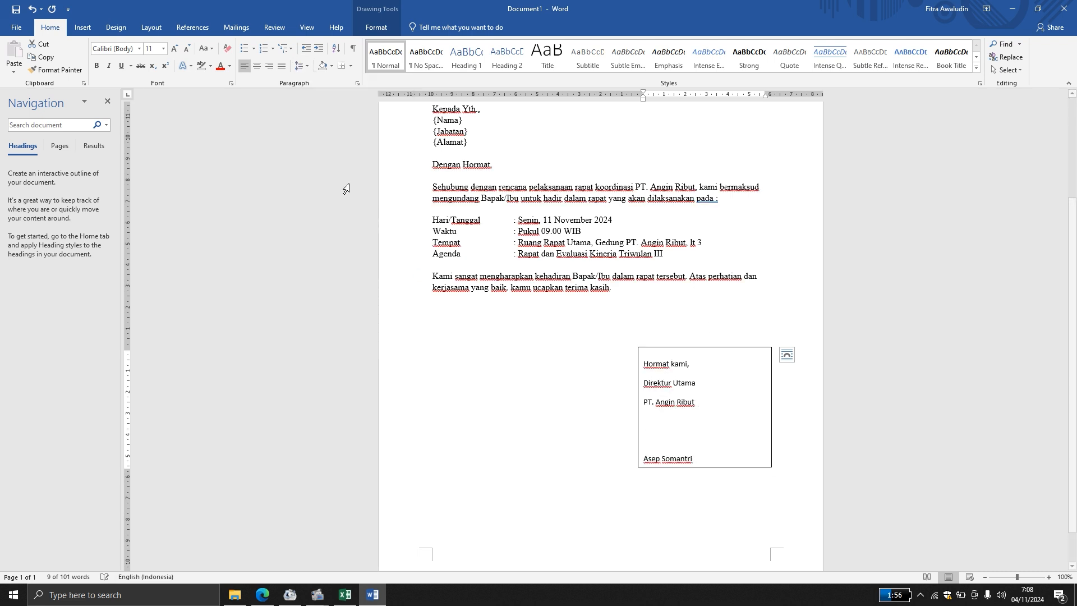
- Remove the space before all paragraphs in the signature box
left_click(688, 364)
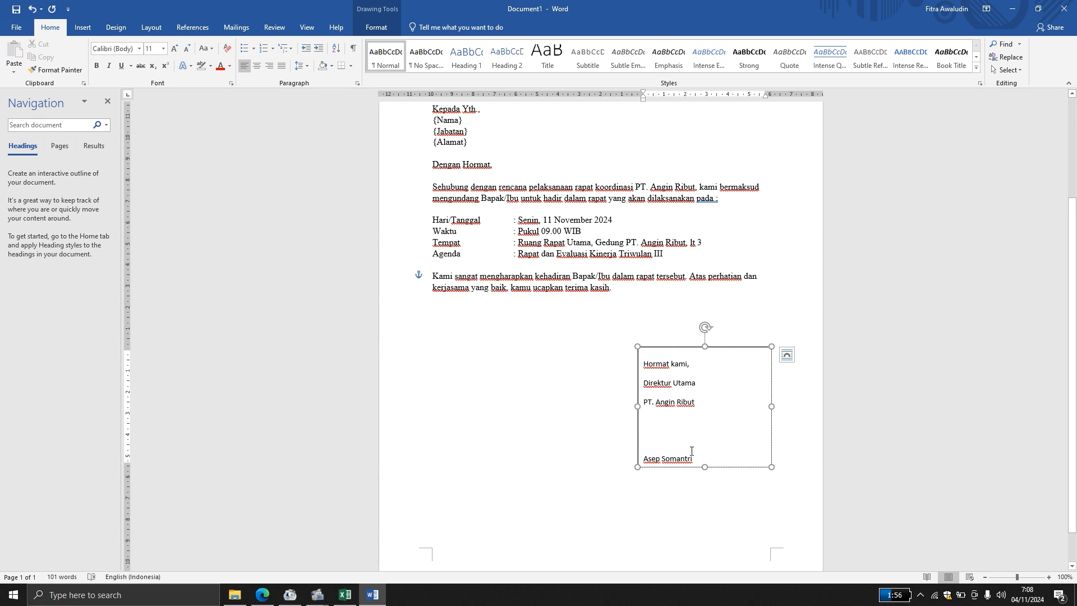
left_click_drag(693, 458, 643, 362)
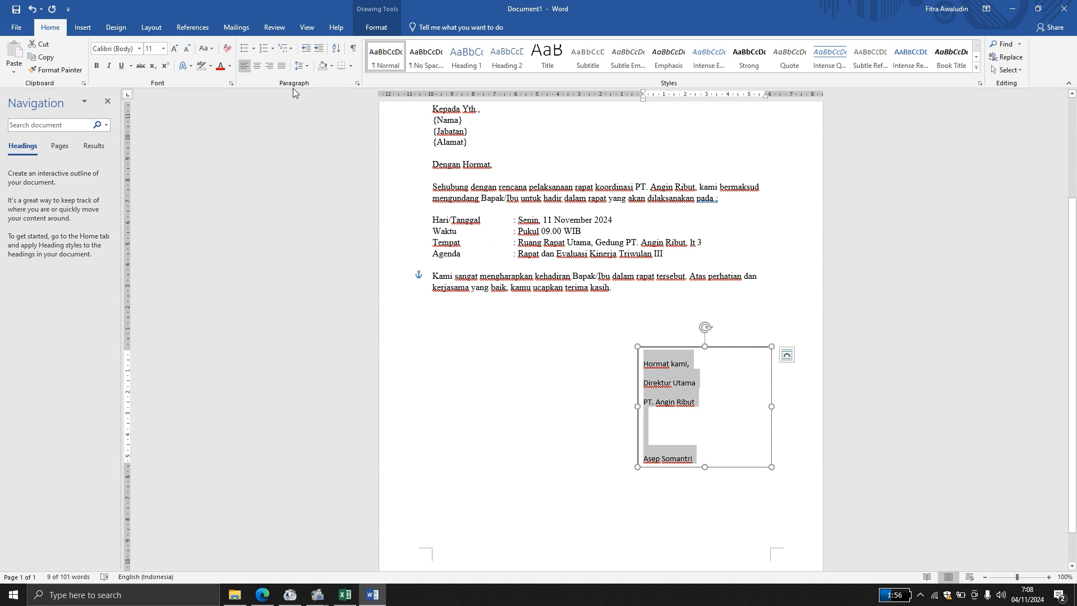
left_click(298, 68)
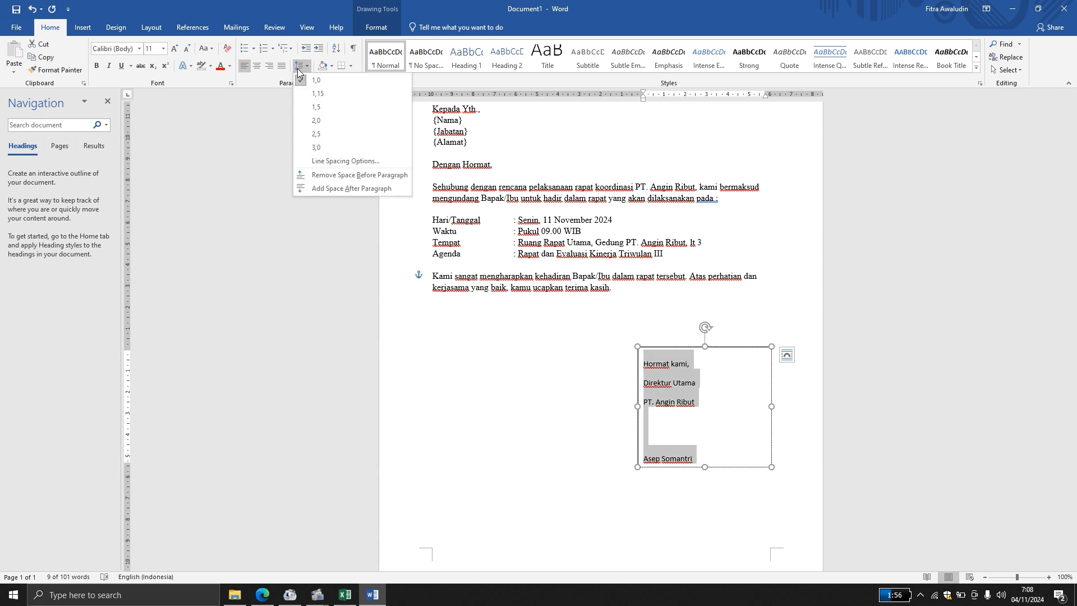
left_click(357, 175)
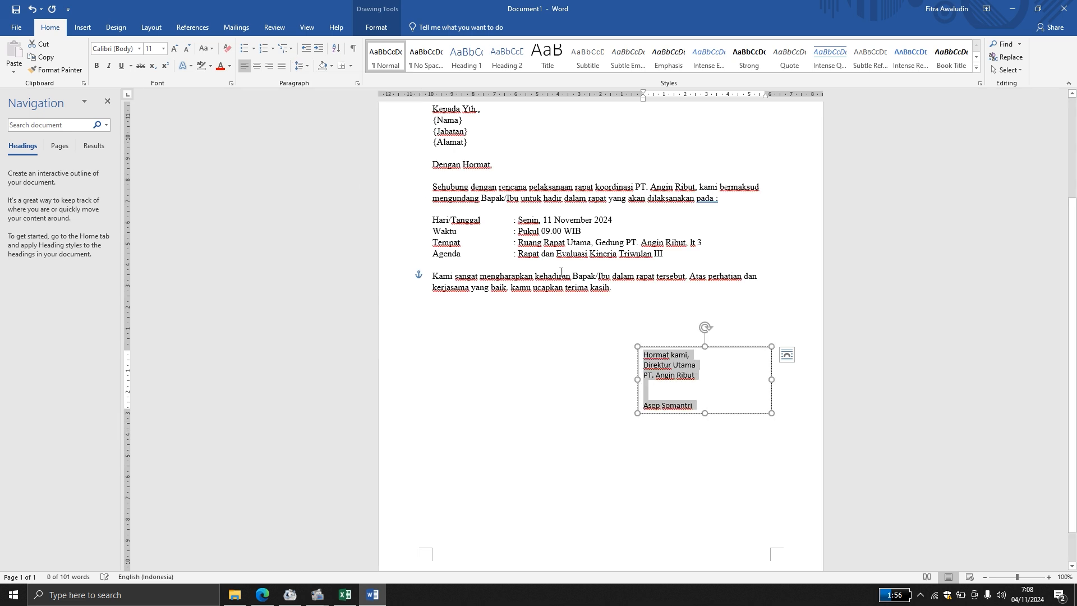
- Set the signature box text from "Direktur Utama" down to the director's name to Times New Roman, size 12
left_click(708, 374)
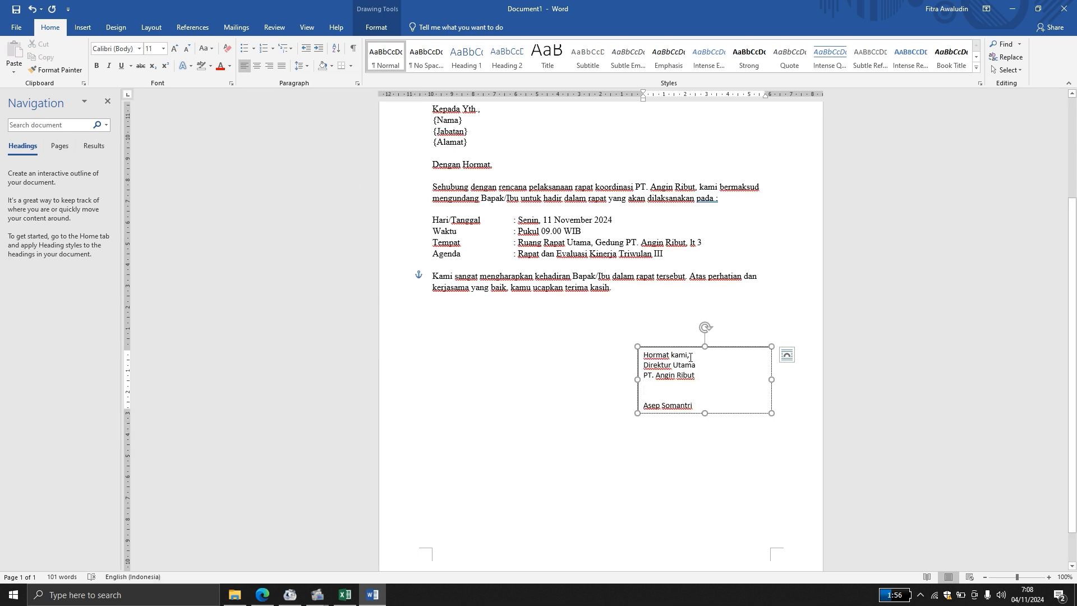
left_click_drag(691, 357, 678, 410)
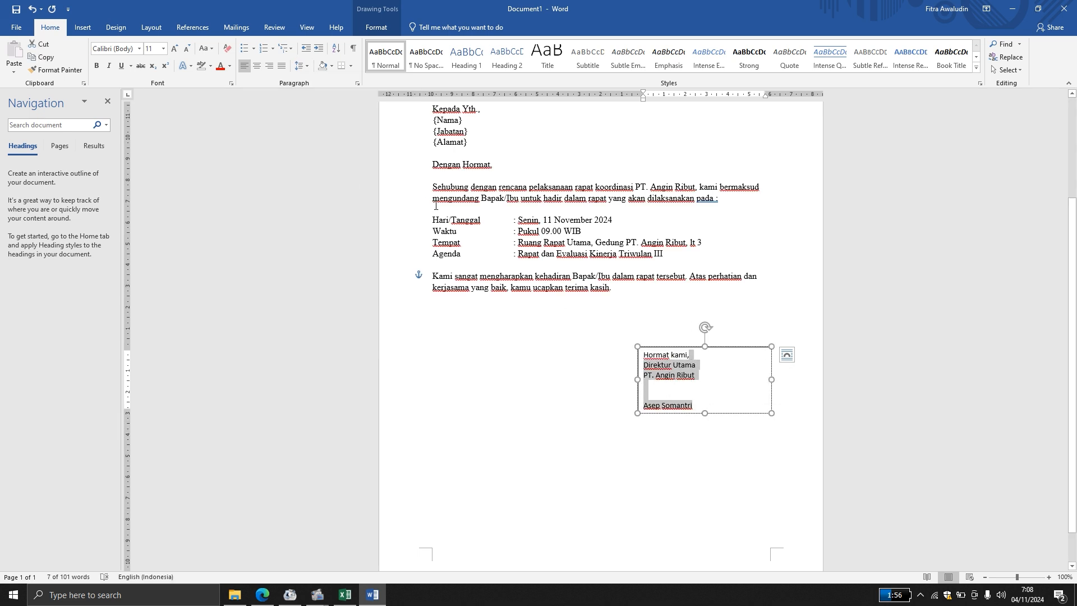
left_click(115, 49)
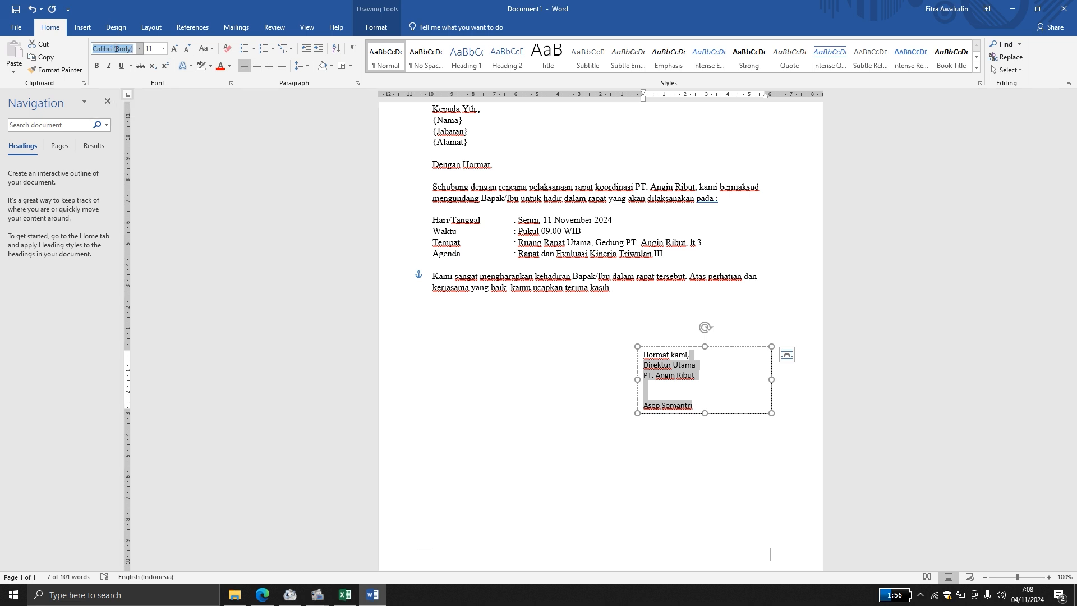
type("Times New Roman")
key("Tab")
type("12")
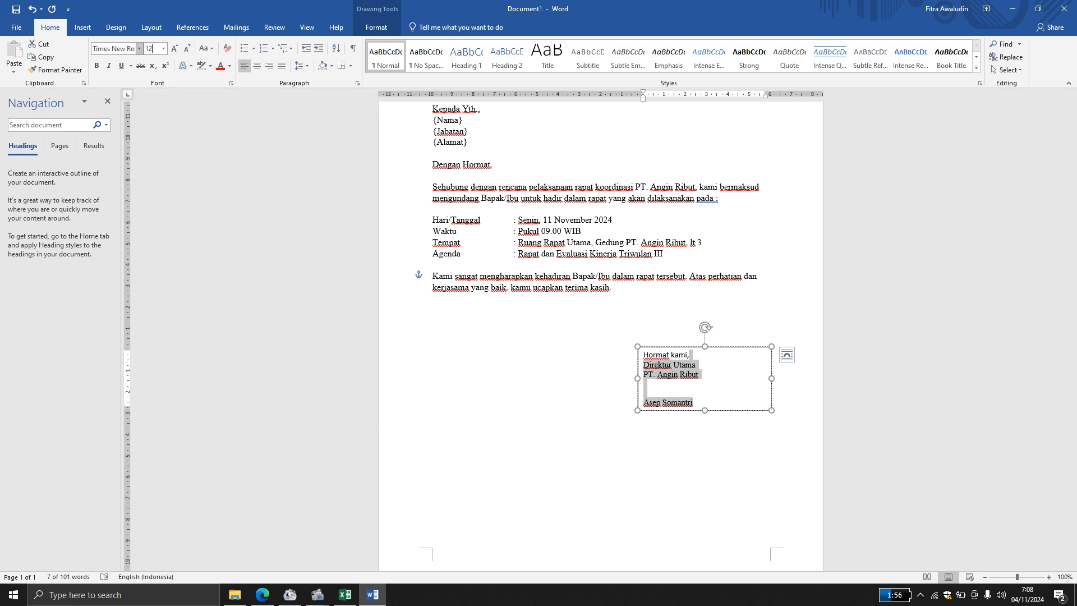
key("Return")
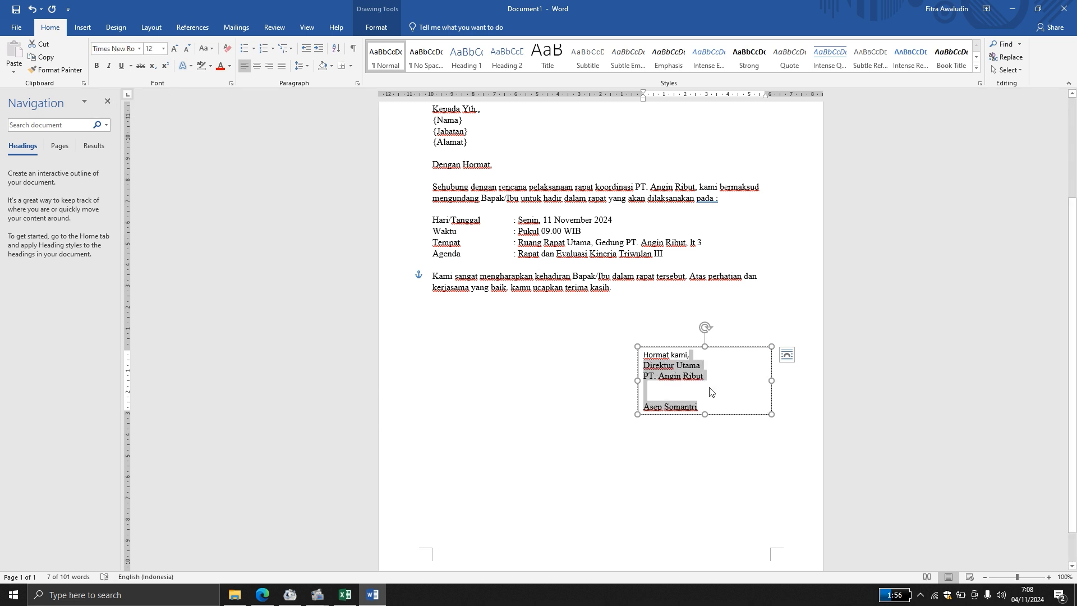
- Set all text in the signature box, including "Hormat kami,", to Times New Roman, size 12
left_click(693, 366)
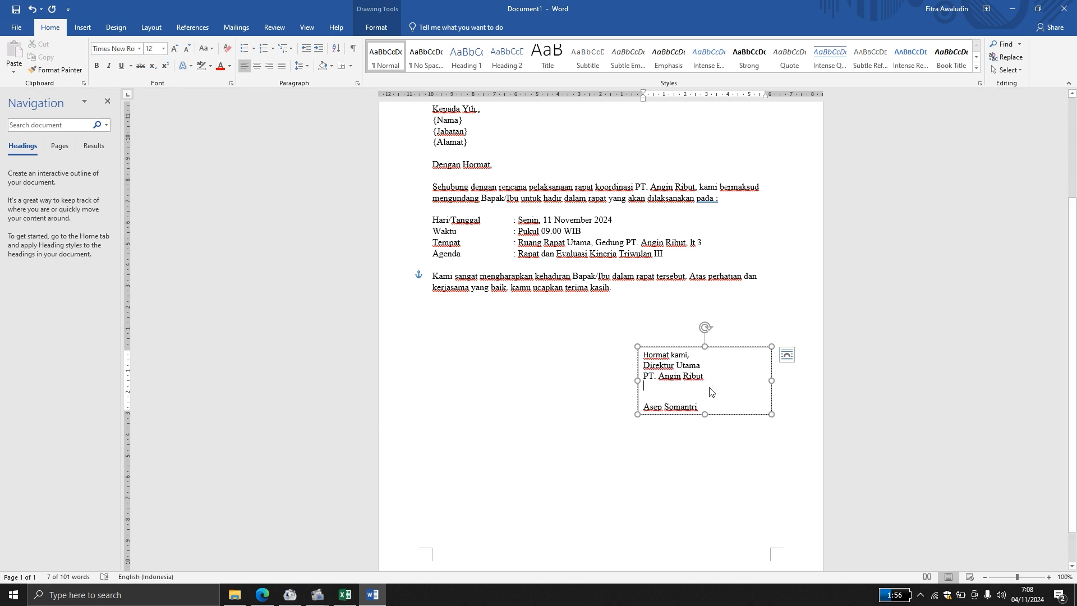
left_click(673, 356)
left_click_drag(643, 353, 701, 411)
left_click(122, 51)
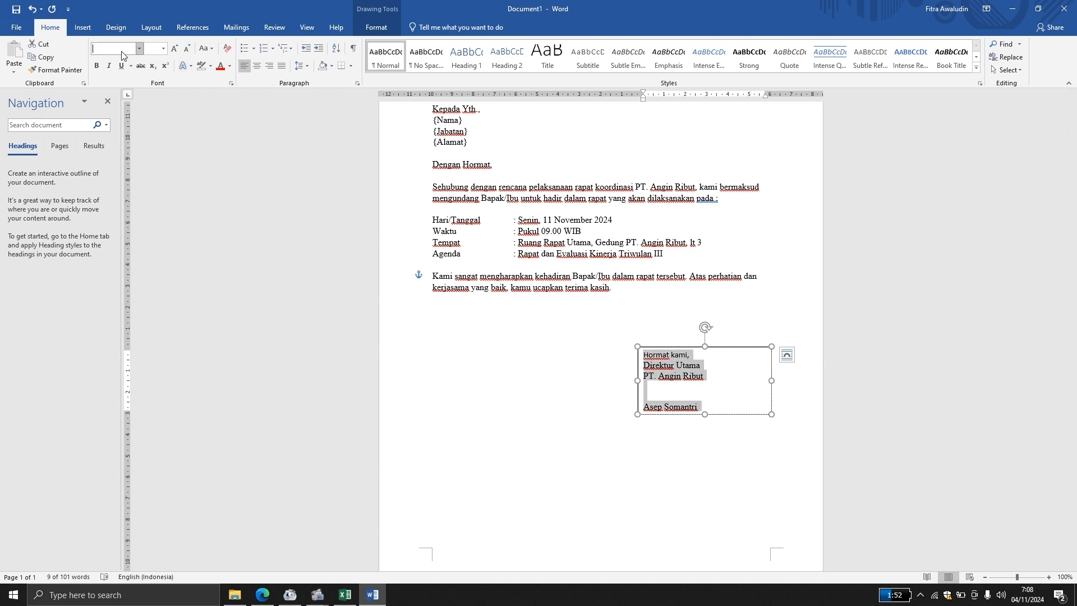
type("Times New Roman")
key("Tab")
type("12")
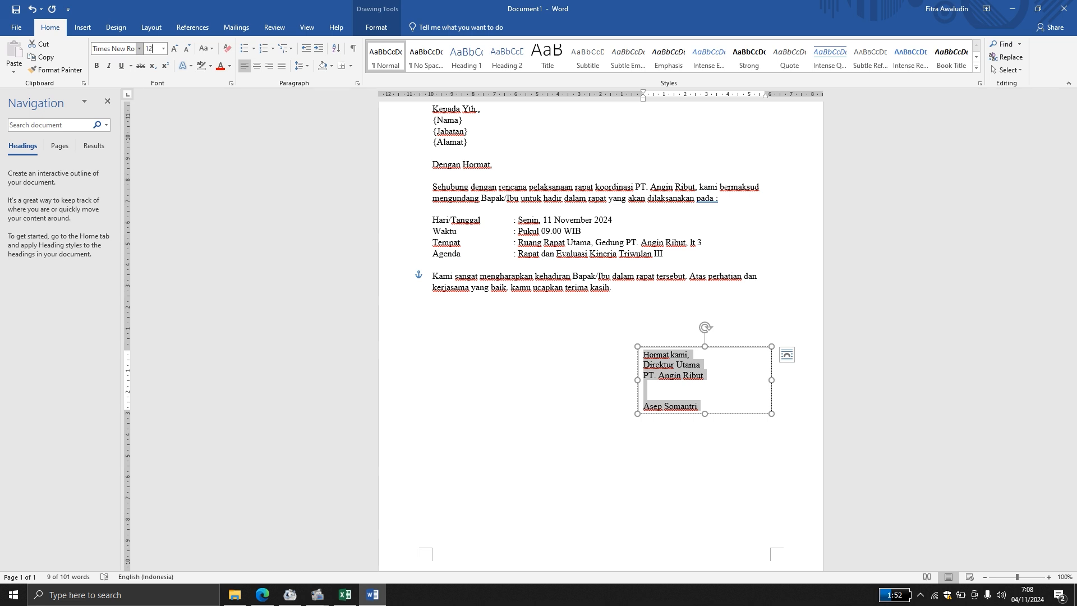
key("Return")
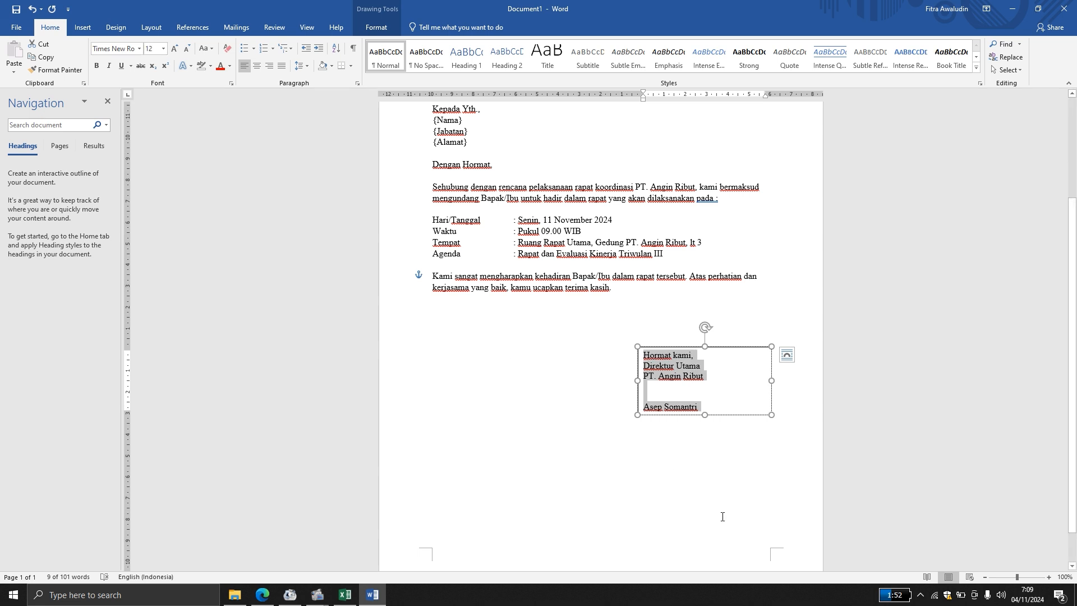
left_click(722, 516)
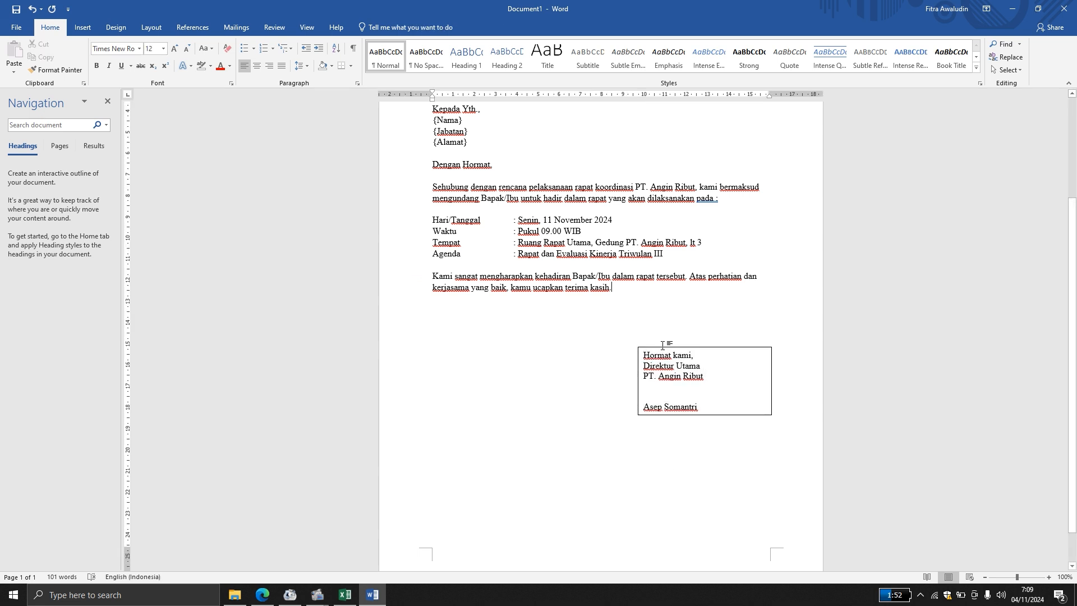
- Move the signature box slightly down and to the right, and add one more blank line above the director's name
mouse_move(662, 349)
left_mouse_down()
mouse_move(704, 375)
mouse_move(700, 367)
left_mouse_up()
left_click(889, 367)
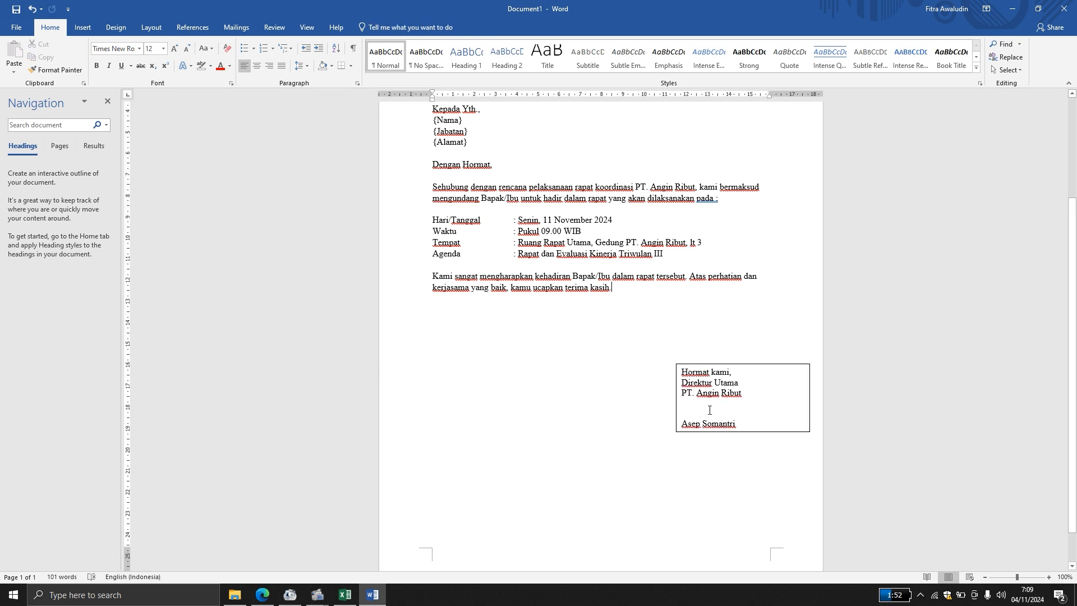
left_click(701, 410)
key("Return")
left_click(889, 373)
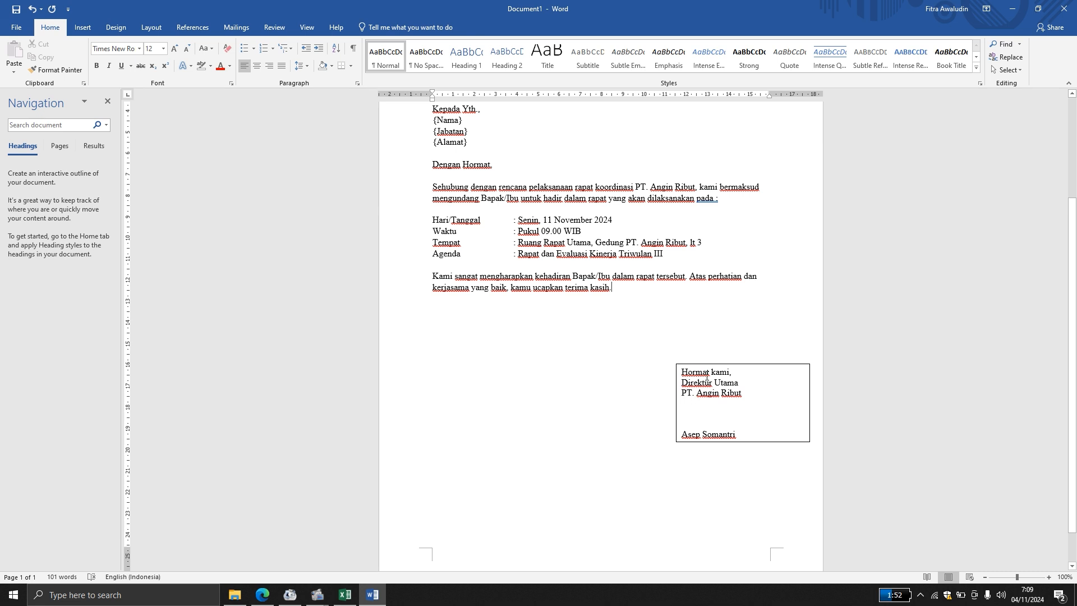
- Make "Direktur Utama" and the director's name bold in the signature box
left_click_drag(744, 385, 681, 384)
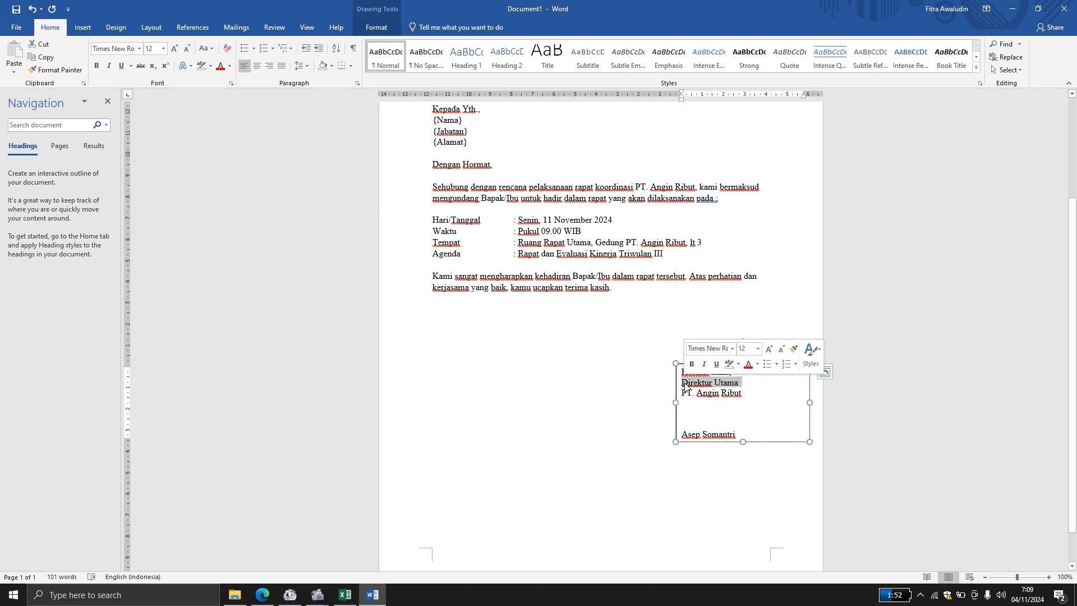
left_click(96, 66)
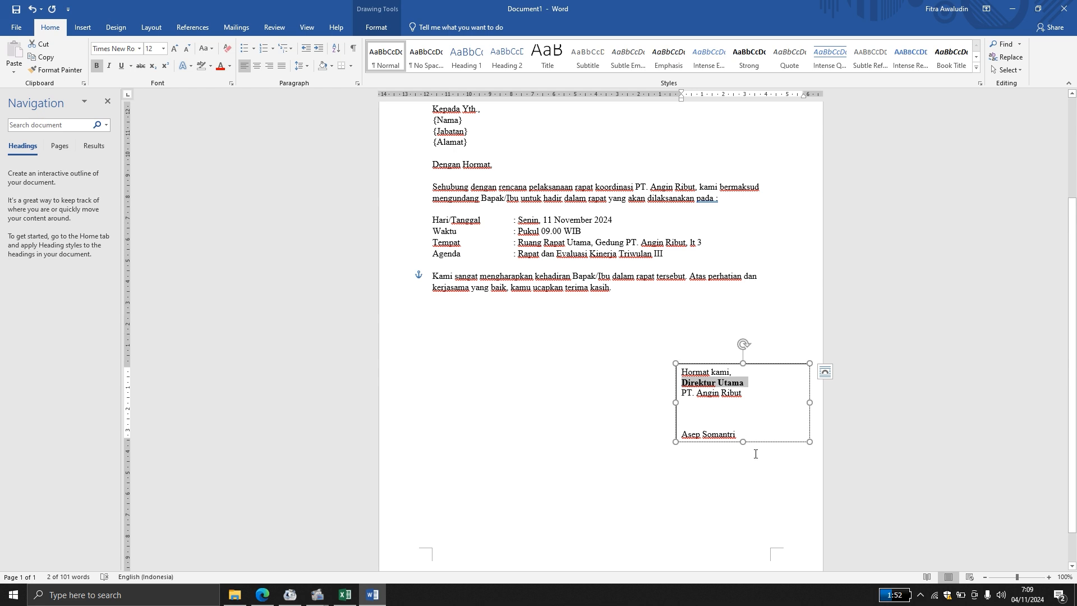
left_click_drag(739, 436, 681, 435)
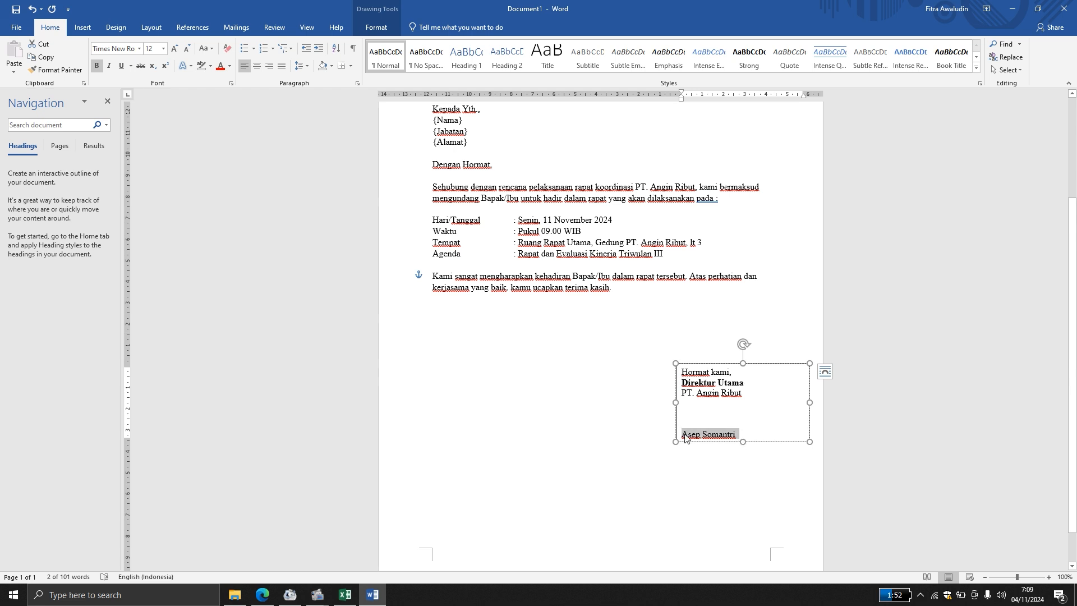
left_click(97, 65)
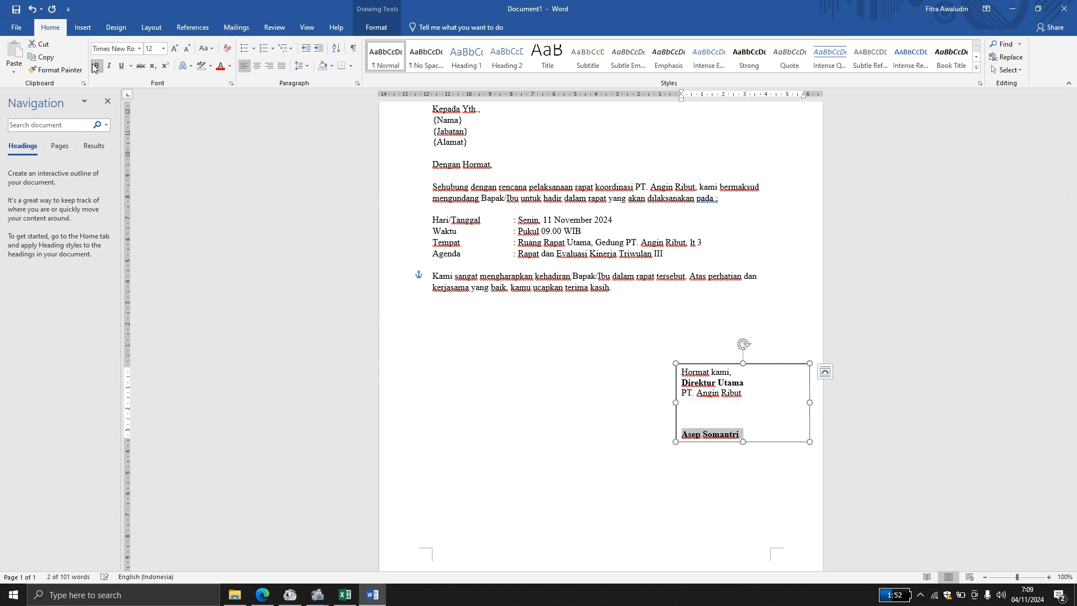
left_click(809, 470)
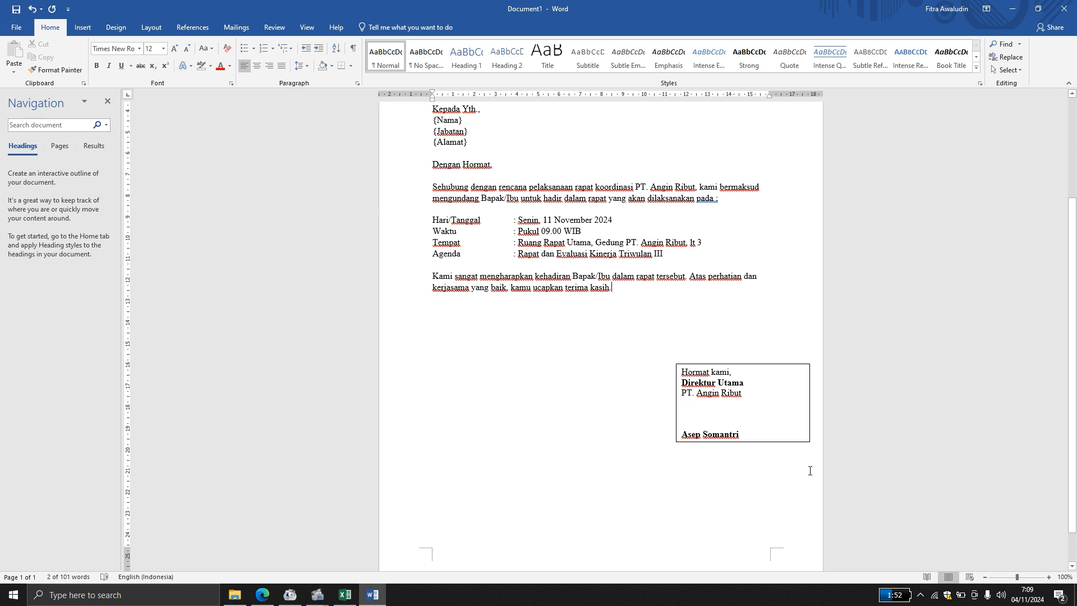
- Move the signature box slightly up and narrow it to a width of about 3,89 cm
left_click(683, 412)
scroll(683, 412, "up", 2)
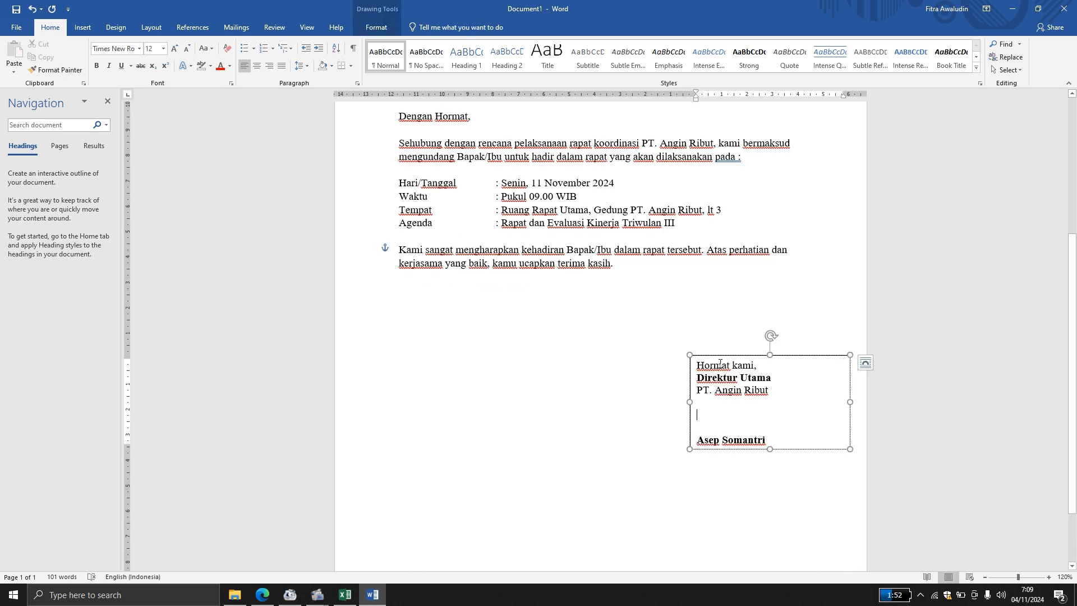
left_click_drag(714, 357, 714, 348)
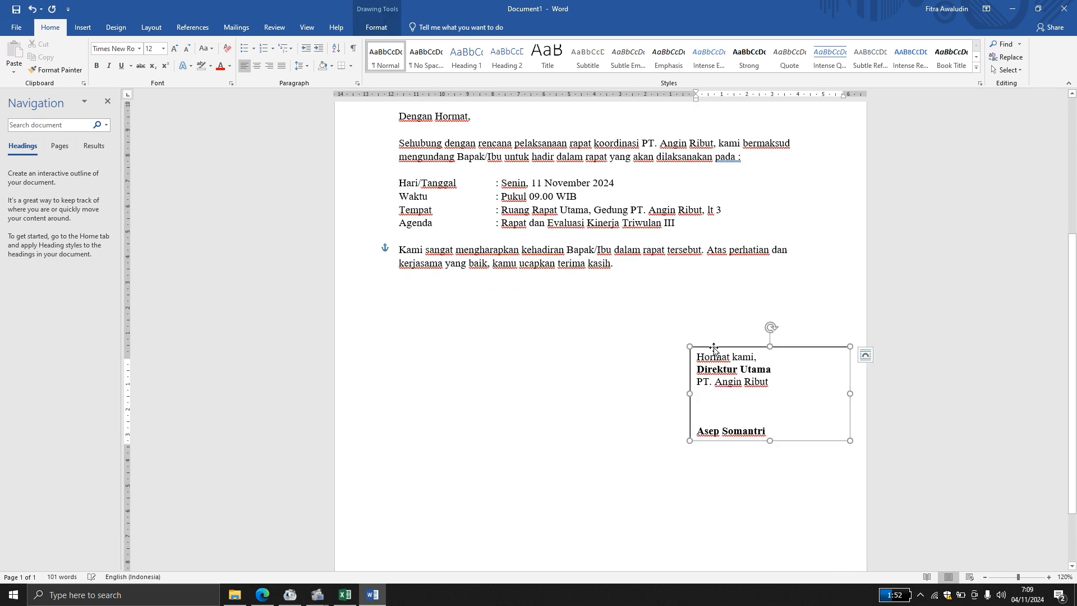
left_click(601, 387)
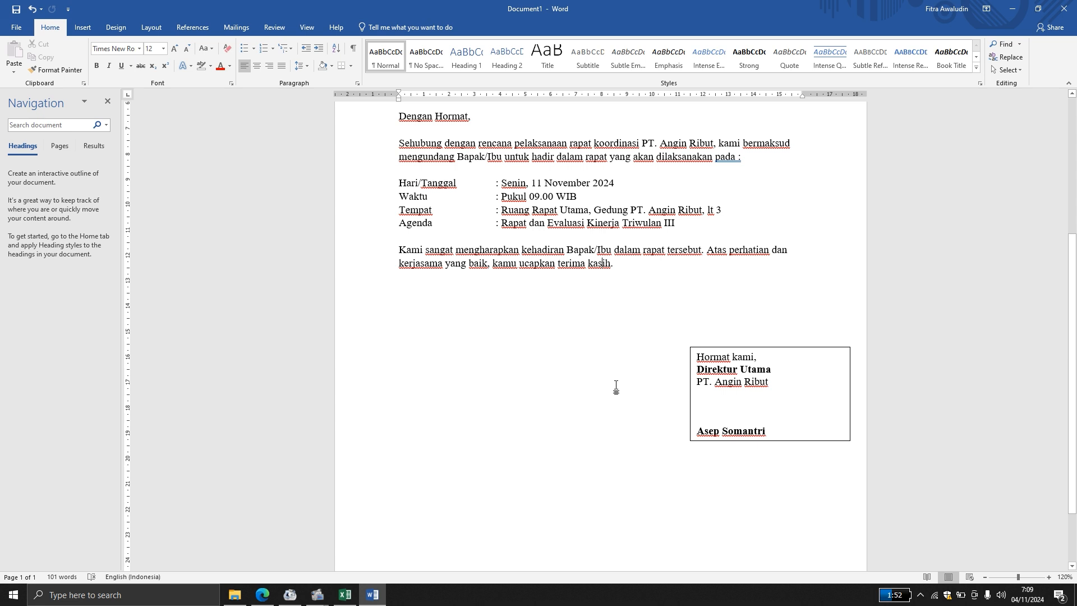
left_click(733, 347)
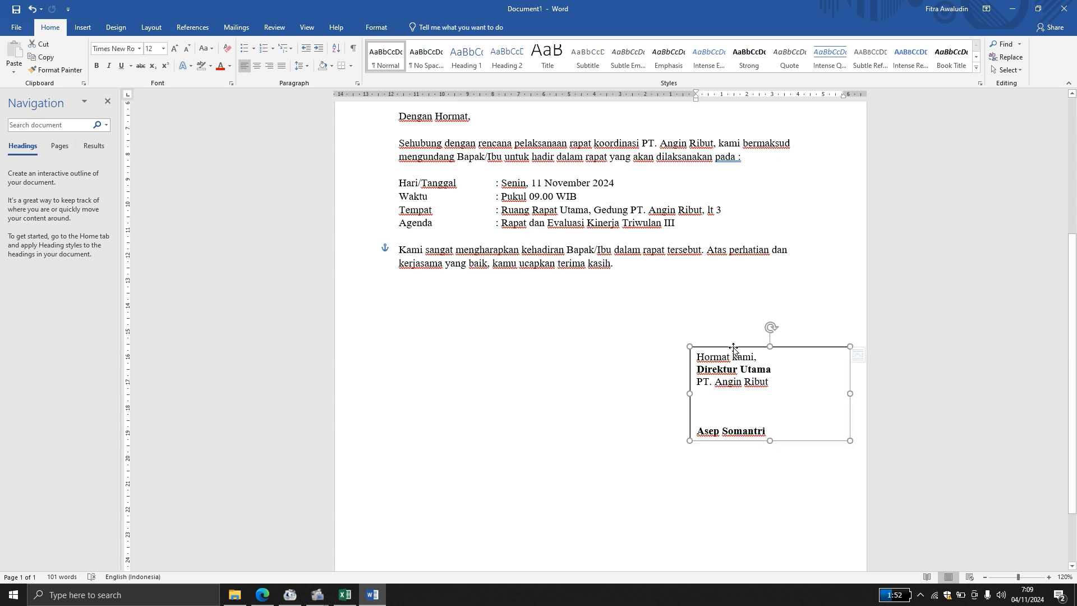
left_click(709, 314)
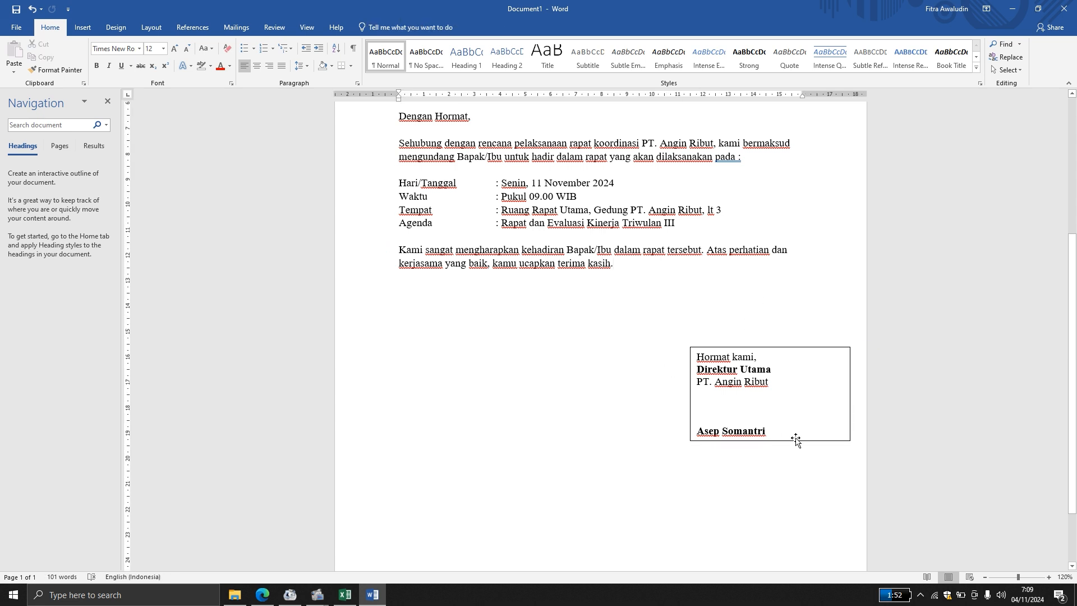
left_click(781, 347)
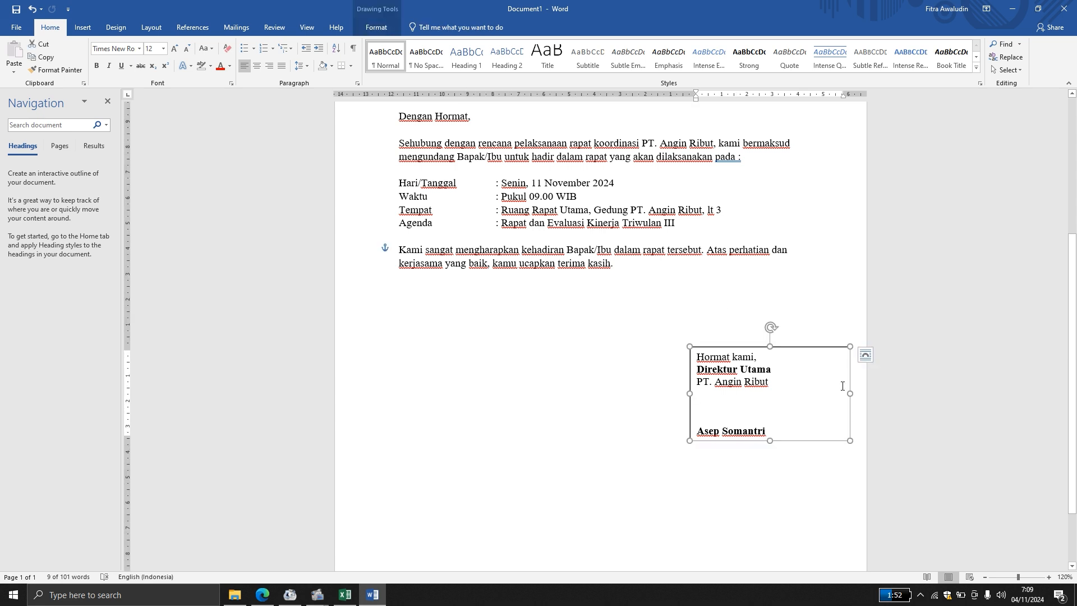
left_click_drag(850, 393, 789, 393)
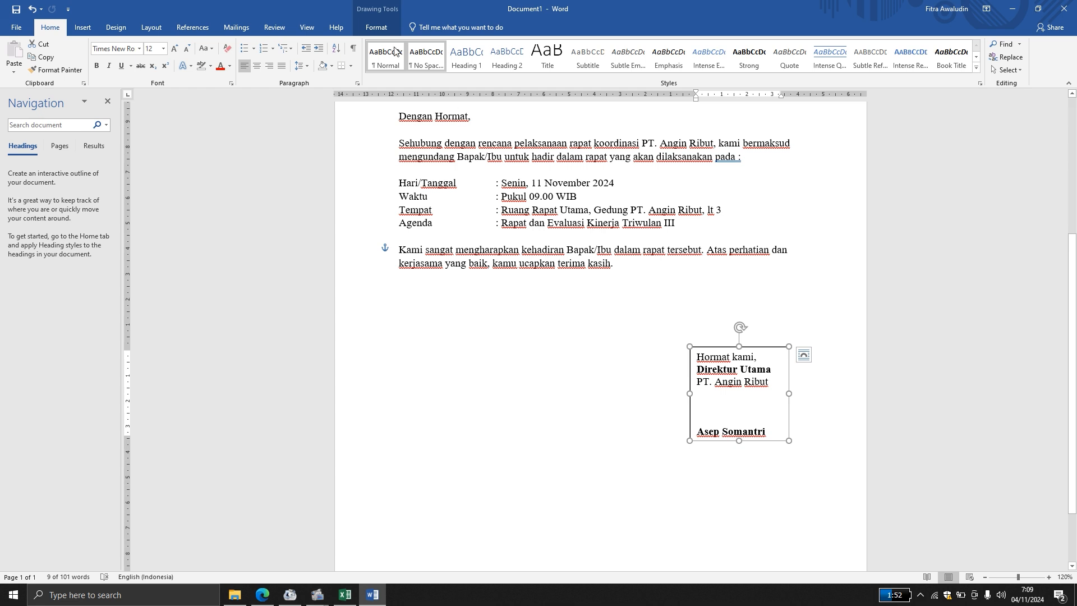
- Remove the outline of the signature box by choosing No Outline
left_click(369, 27)
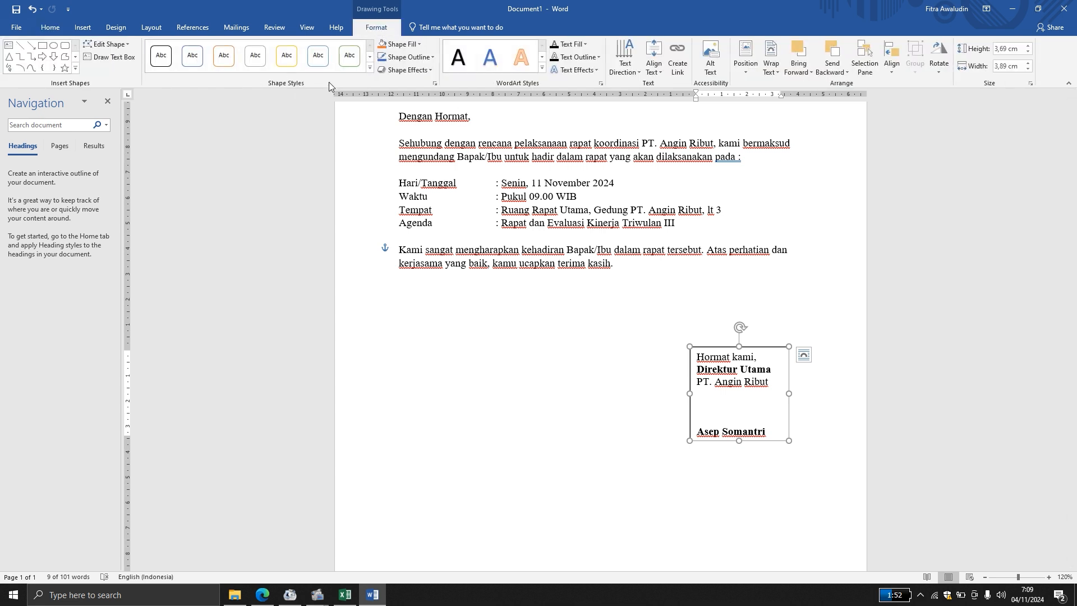
left_click(427, 59)
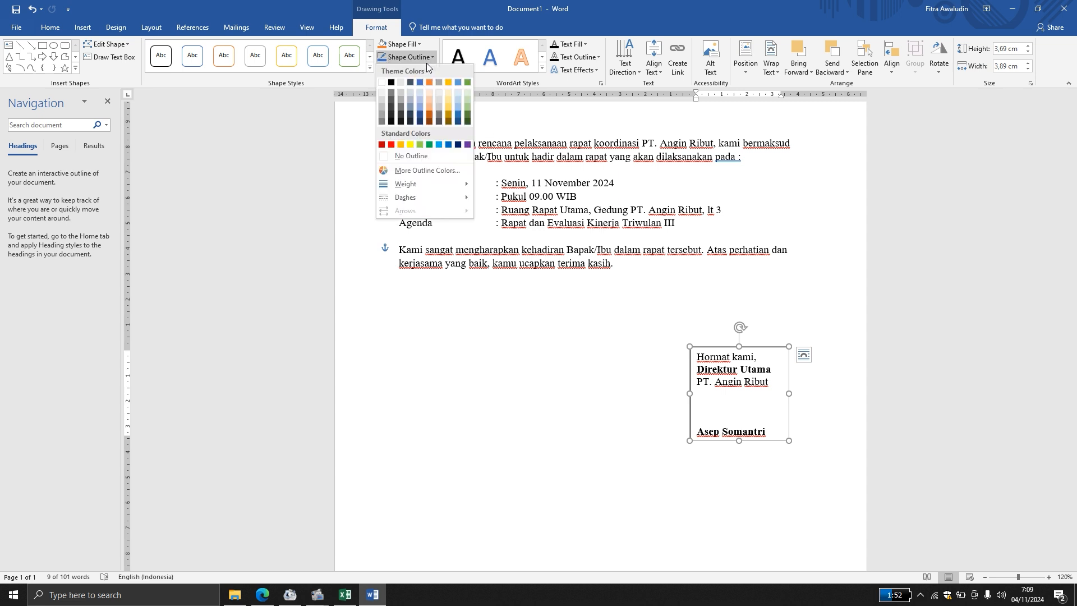
left_click(432, 160)
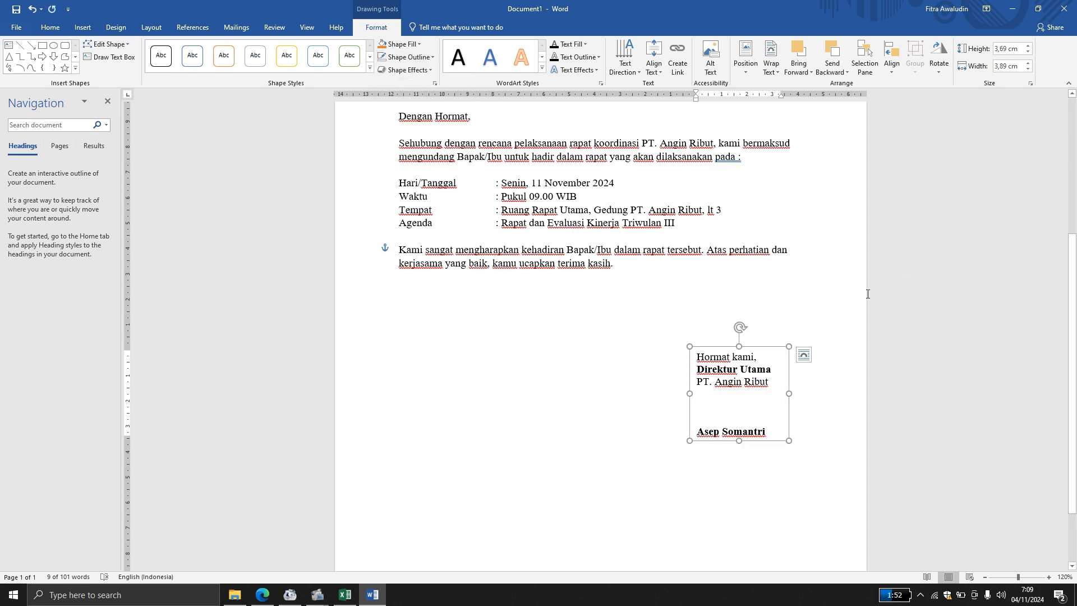
left_click(809, 351)
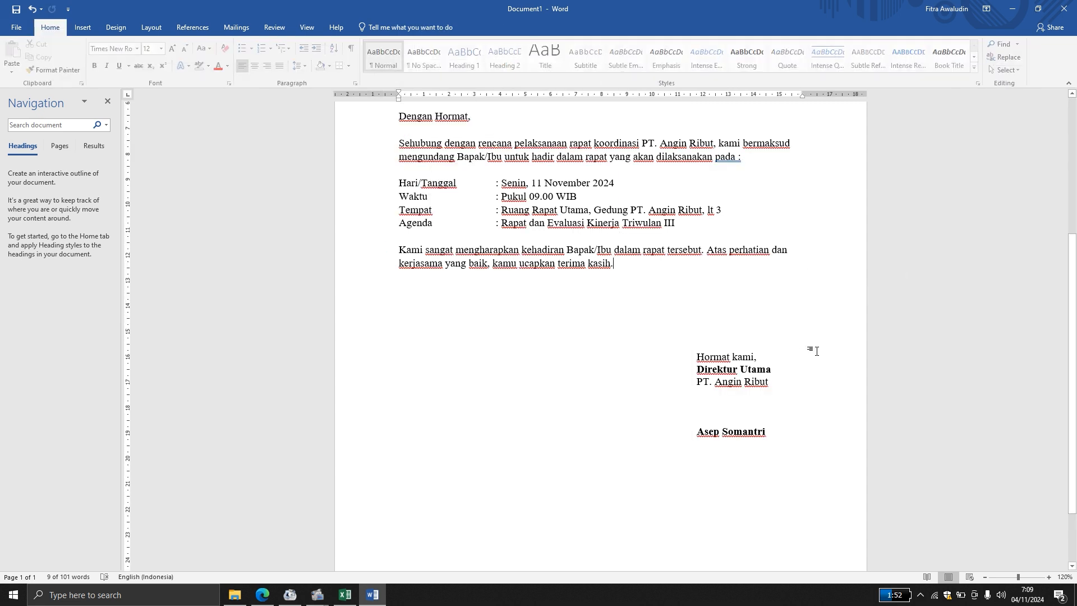
left_click(732, 401)
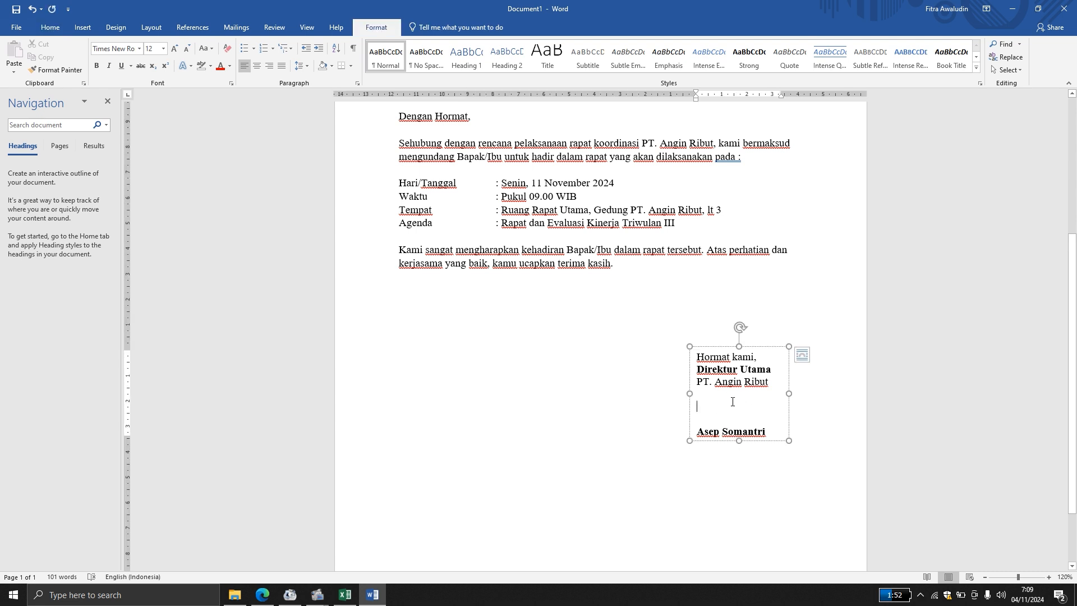
left_click(779, 297)
- Justify the opening paragraph starting "Sehubung dengan rencana" and the closing paragraph starting "Kami sangat mengharapkan"
scroll(779, 298, "up", 3)
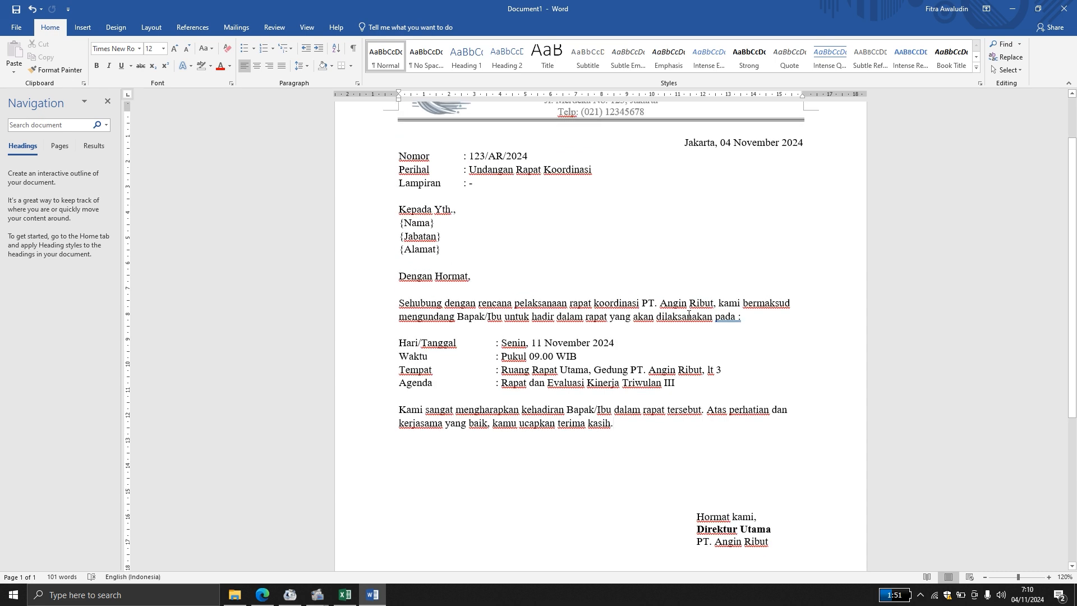
left_click(281, 65)
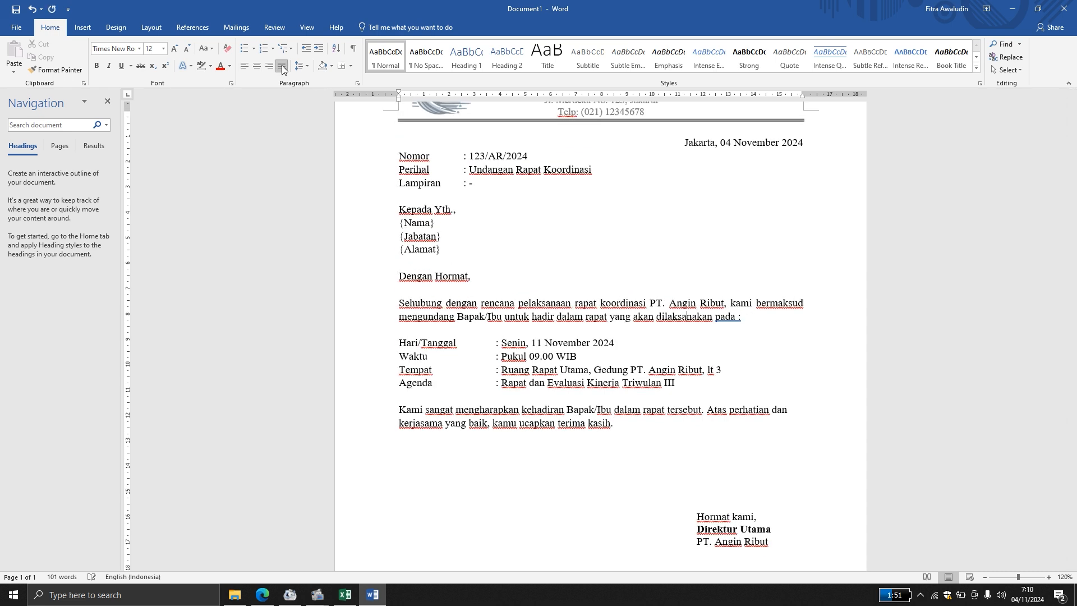
left_click(656, 409)
left_click(280, 67)
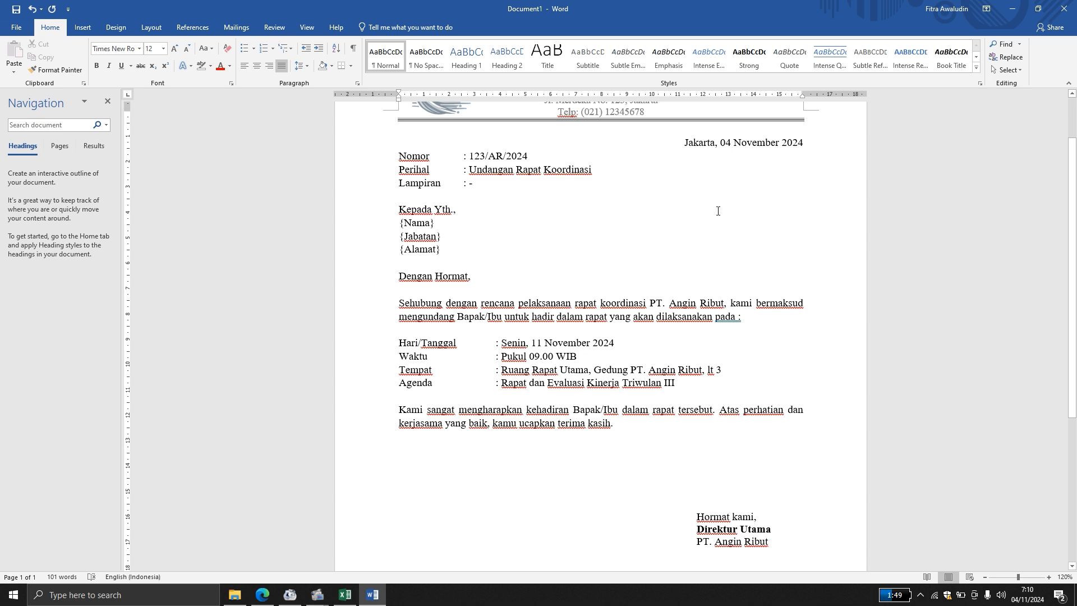
scroll(682, 294, "down", 6)
scroll(681, 294, "up", 4)
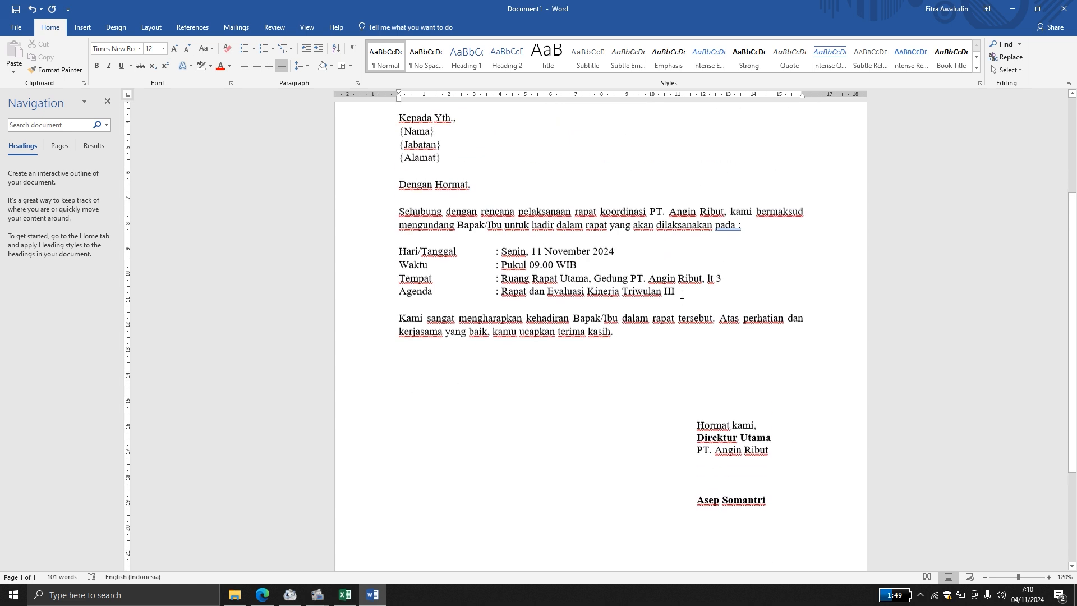
scroll(681, 294, "up", 3)
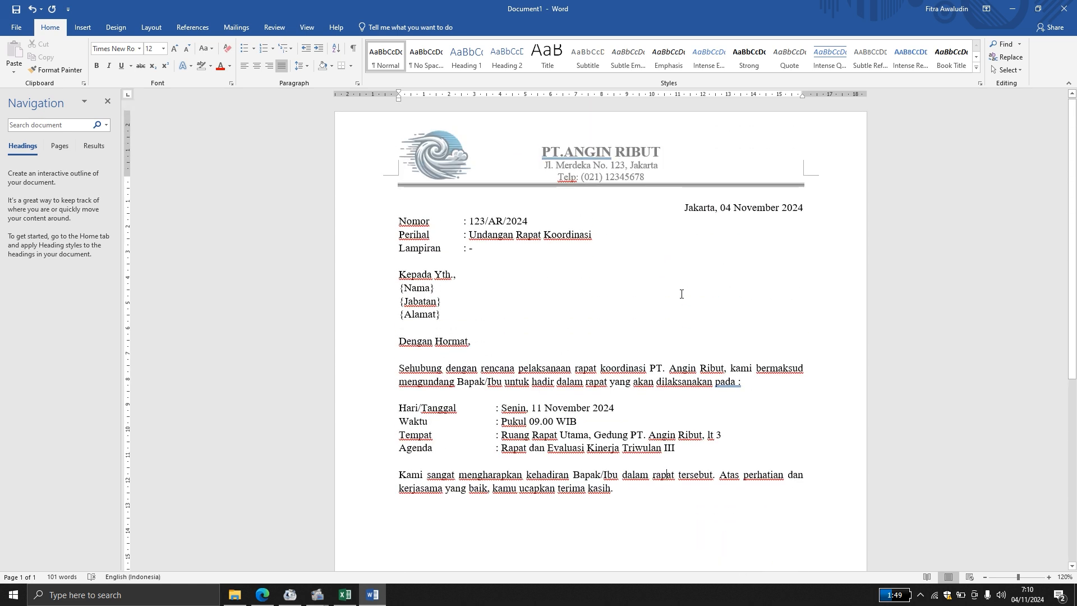
scroll(682, 294, "down", 3)
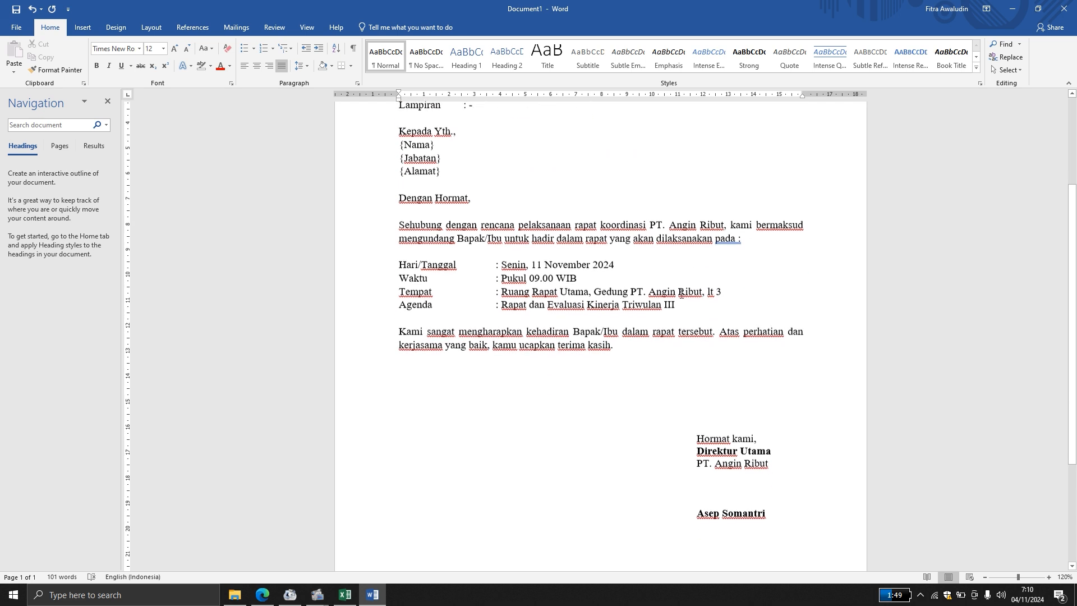
- Switch to Excel, compare the Nama Lengkap, Jabatan and Alamat columns with the letter's placeholders, and return to Word
scroll(681, 294, "up", 2)
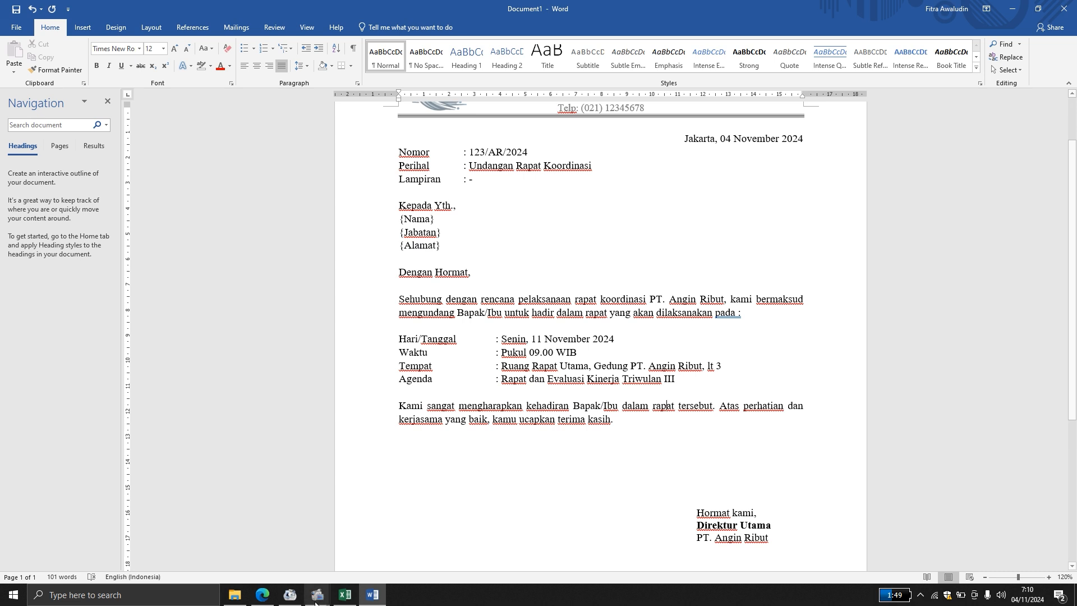
left_click(339, 603)
scroll(280, 269, "up", 13)
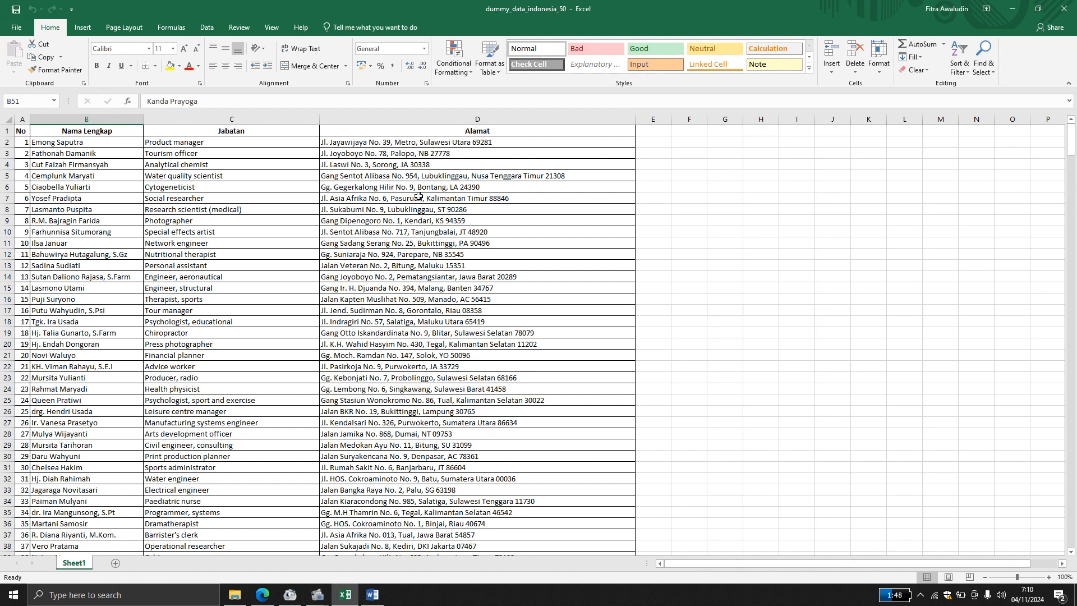
left_click_drag(288, 10, 416, 274)
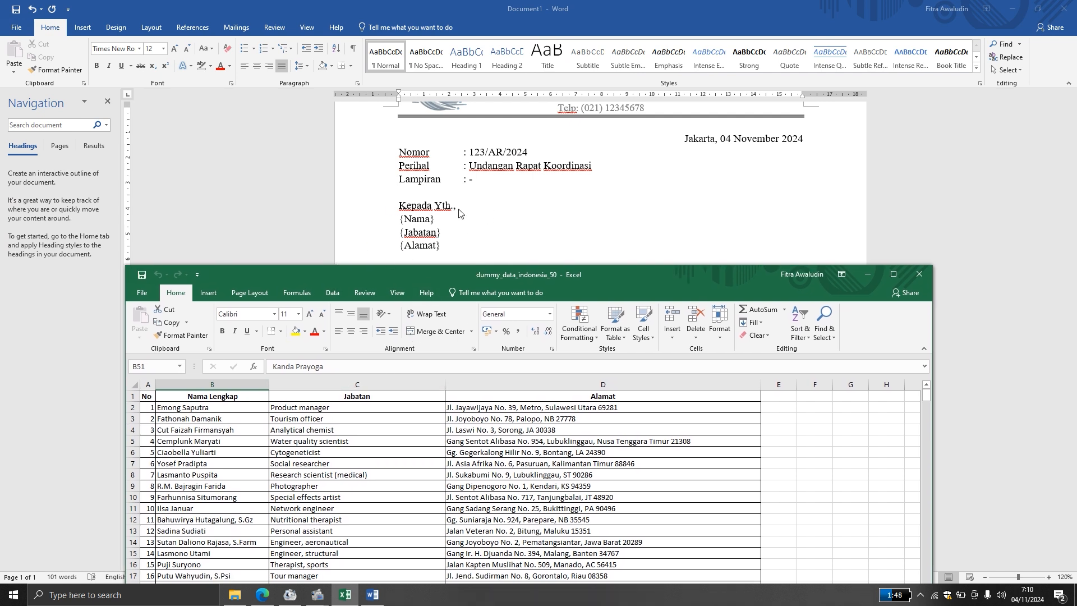
left_click(473, 10)
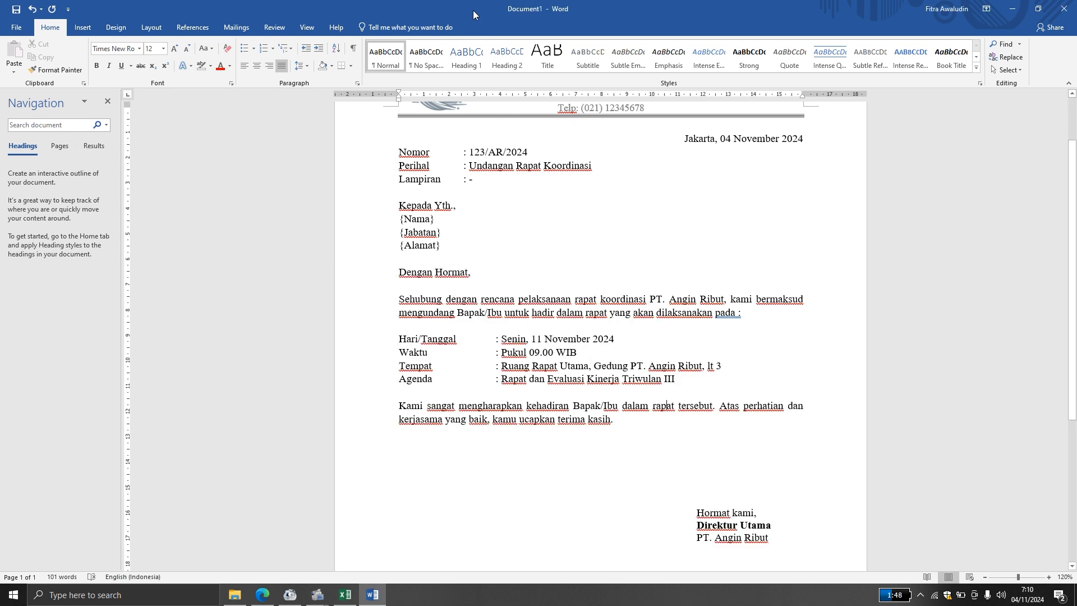
left_click(239, 27)
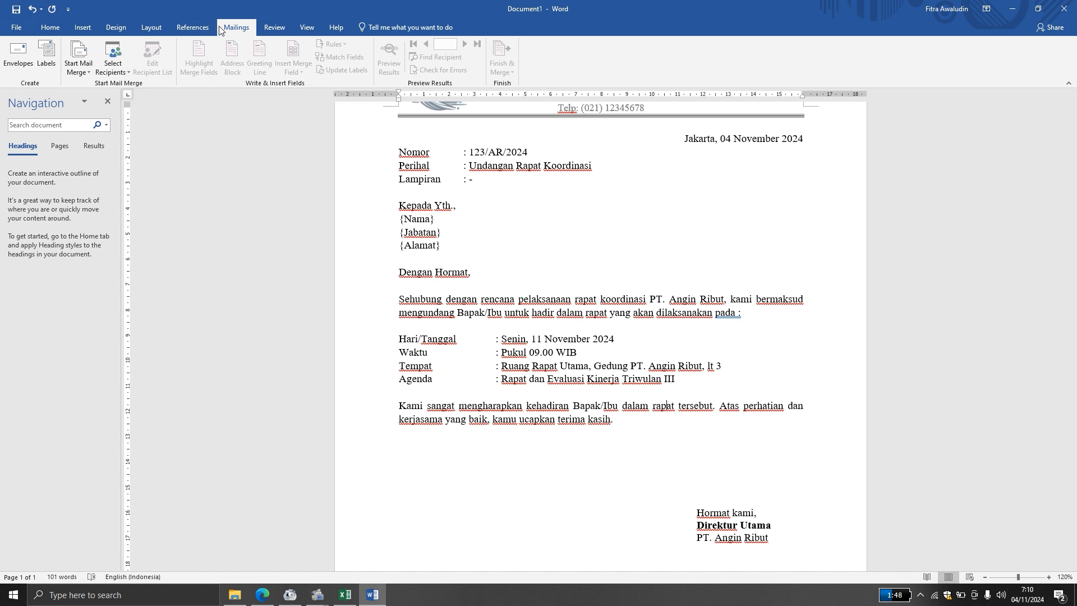
left_click(128, 76)
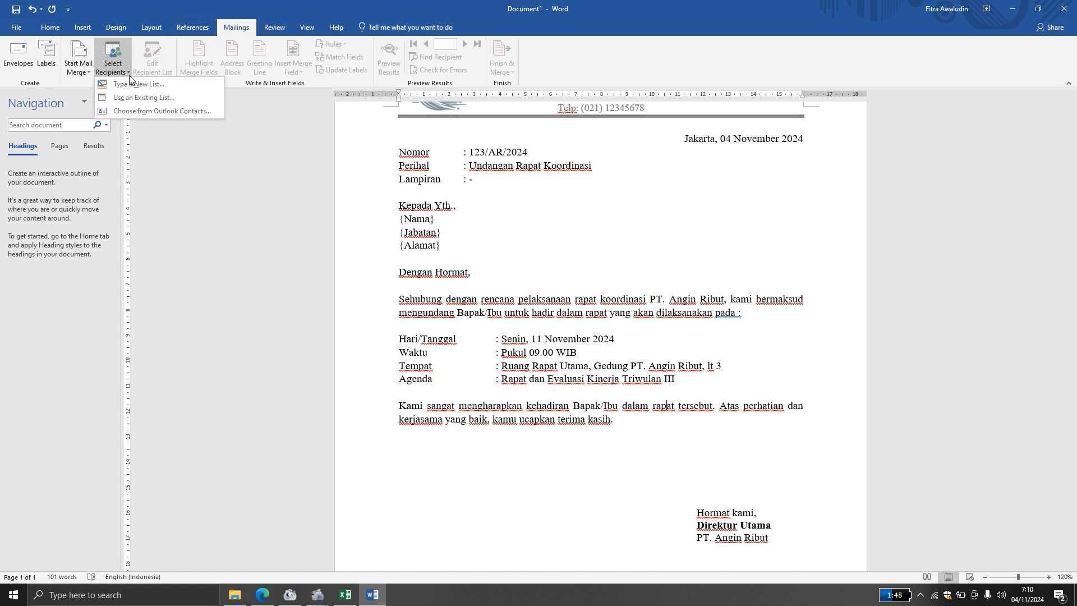
left_click(191, 103)
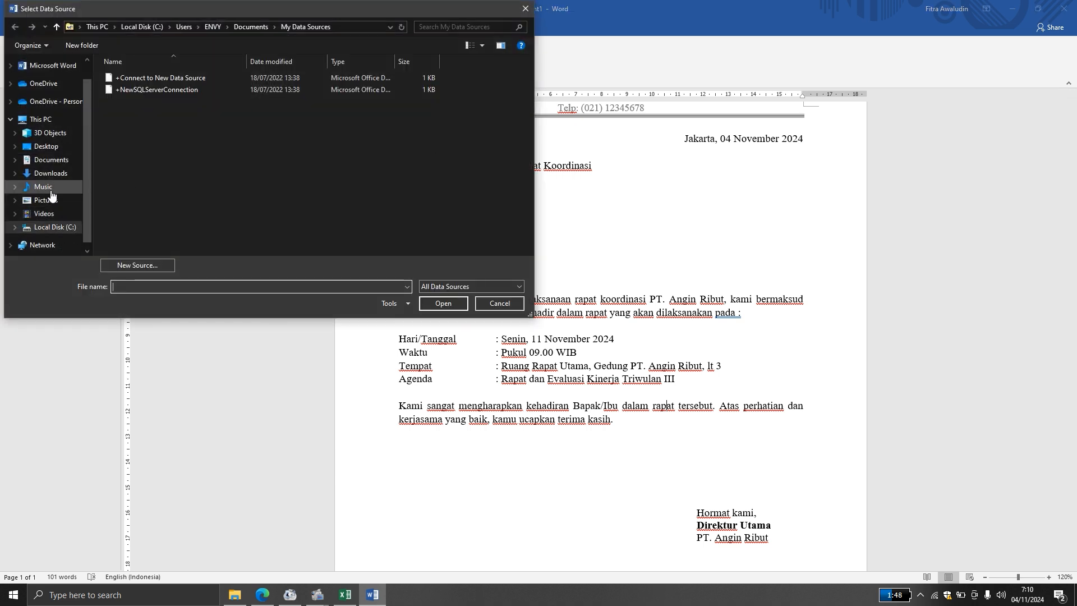
left_click(51, 163)
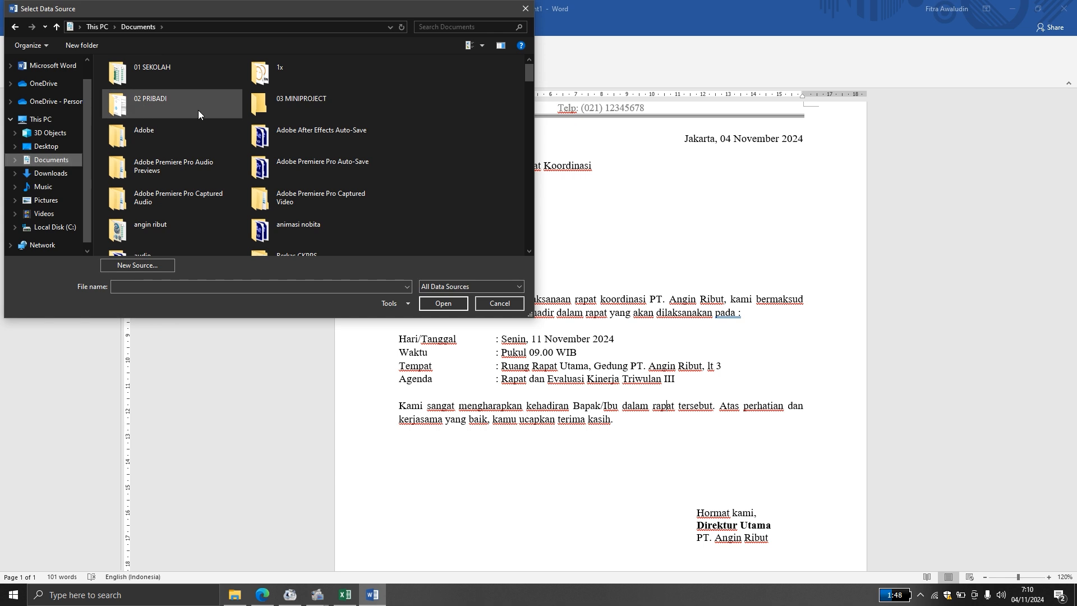
left_click(505, 307)
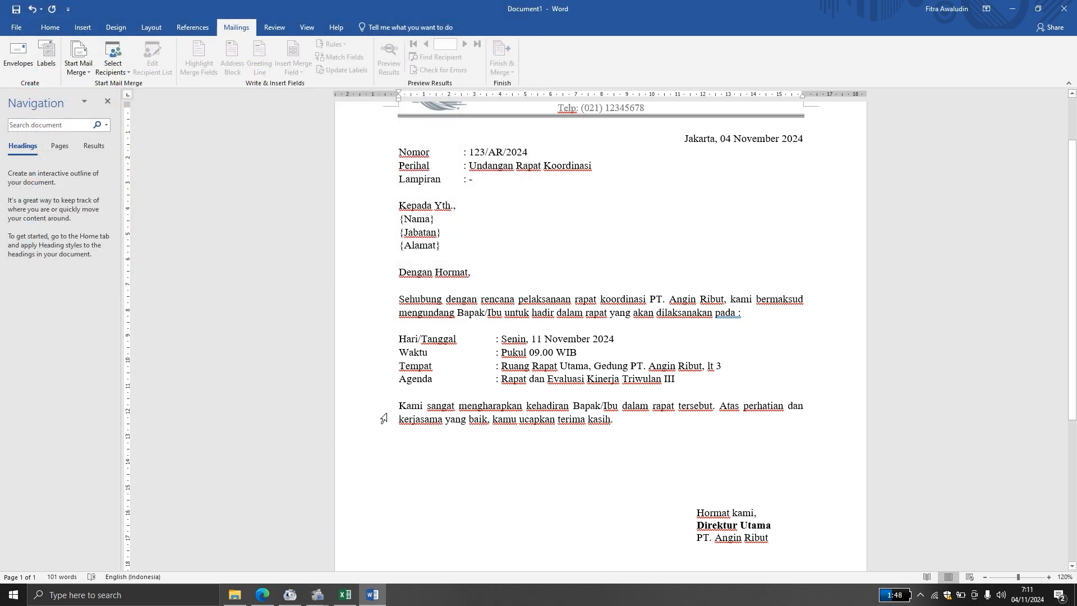
- Switch to Excel and close the dummy_data_indonesia_50 workbook
left_click(345, 594)
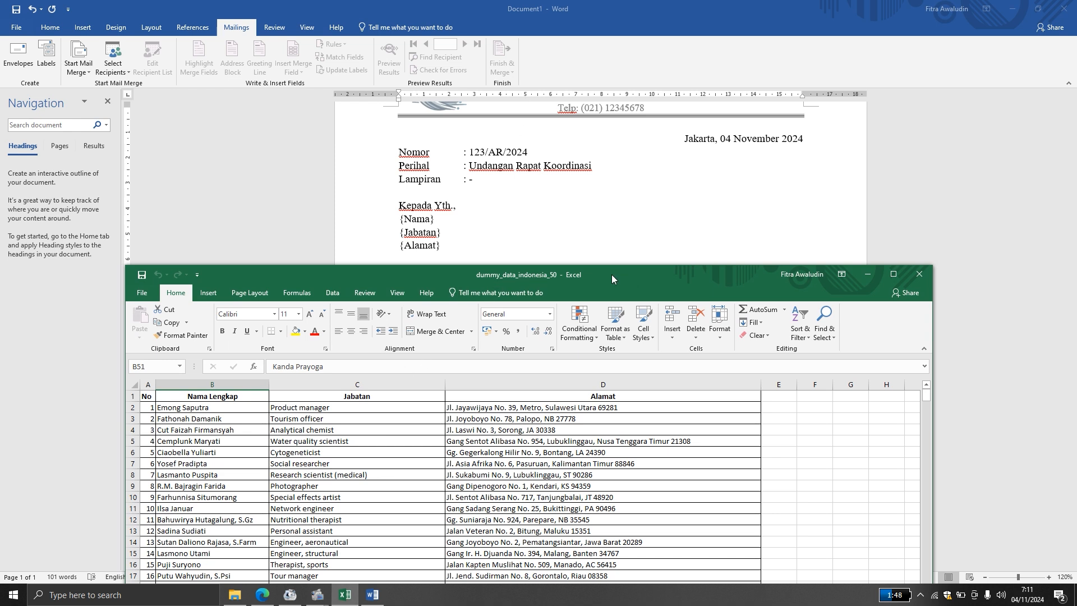
left_click_drag(612, 274, 634, 83)
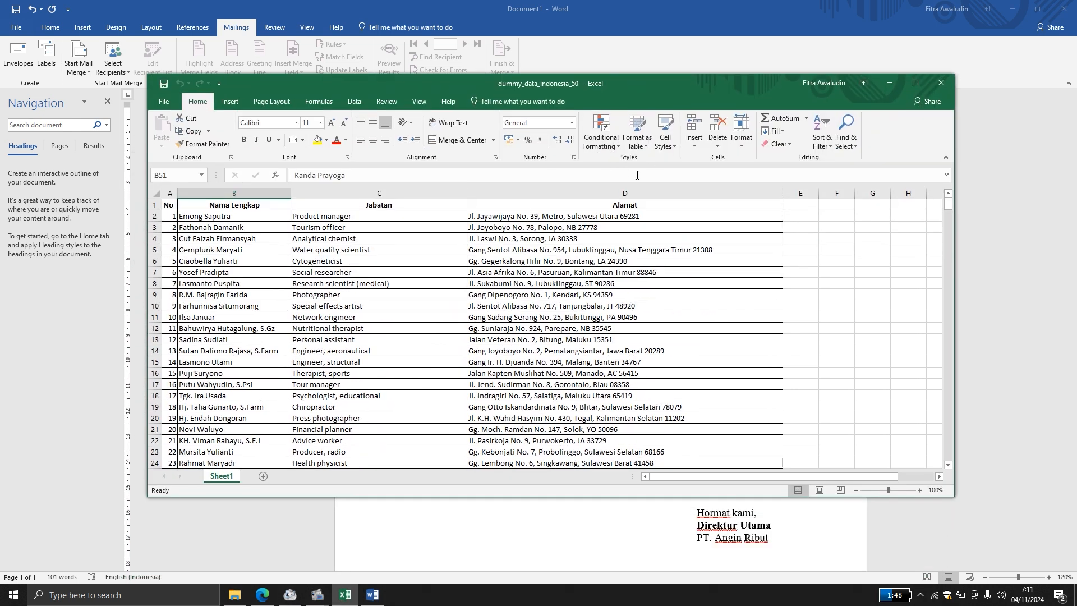
left_click(936, 85)
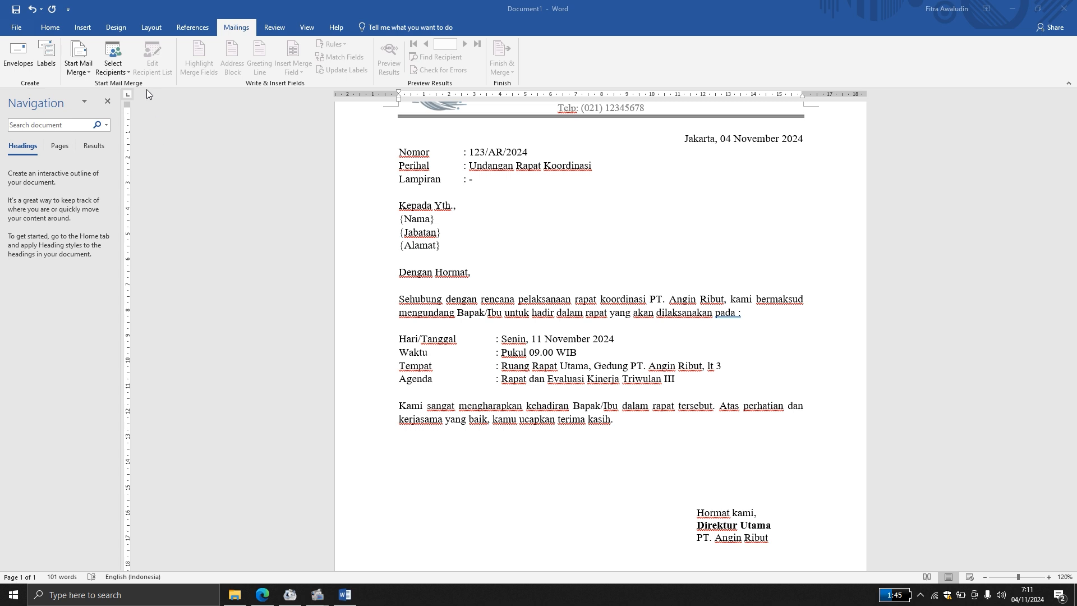
- Use the existing list dummy_data_indonesia_50 from Documents > angin ribut as mail merge recipients, with table Sheet1$ and first-row column headers
left_click(117, 69)
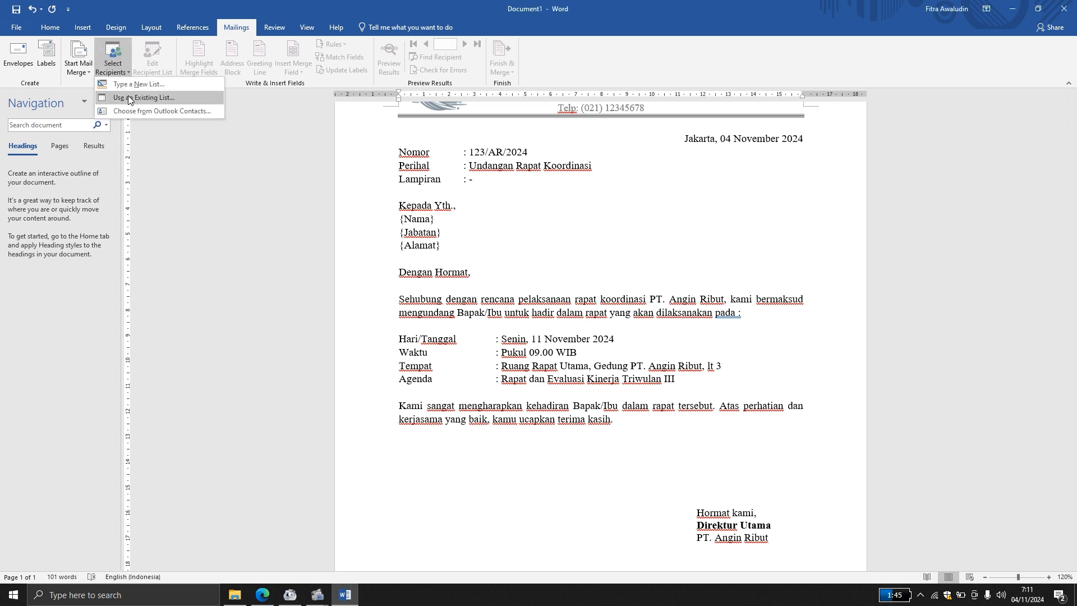
left_click(127, 95)
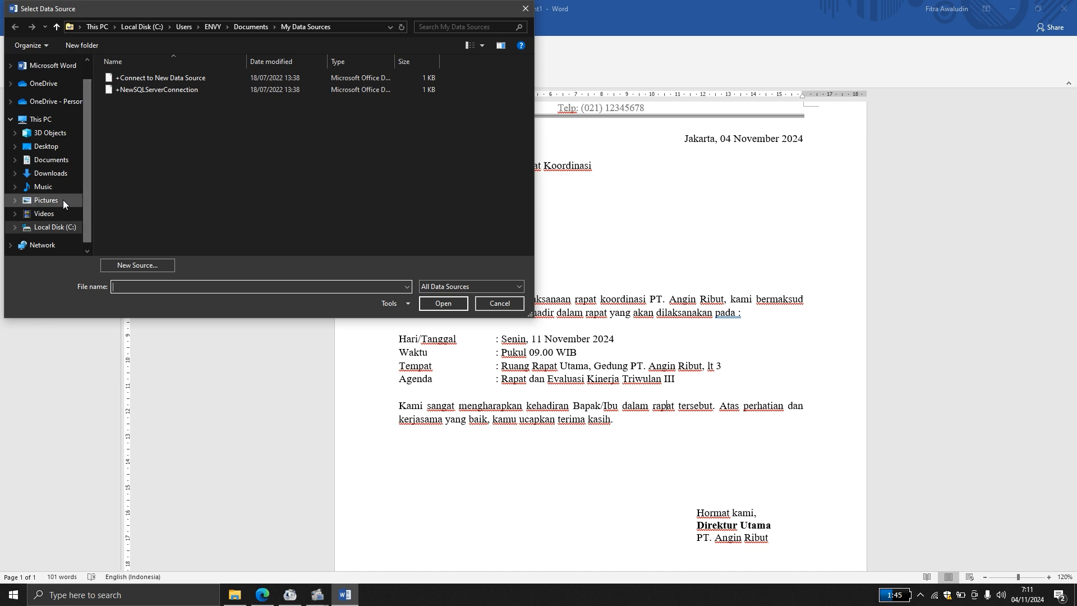
left_click(51, 160)
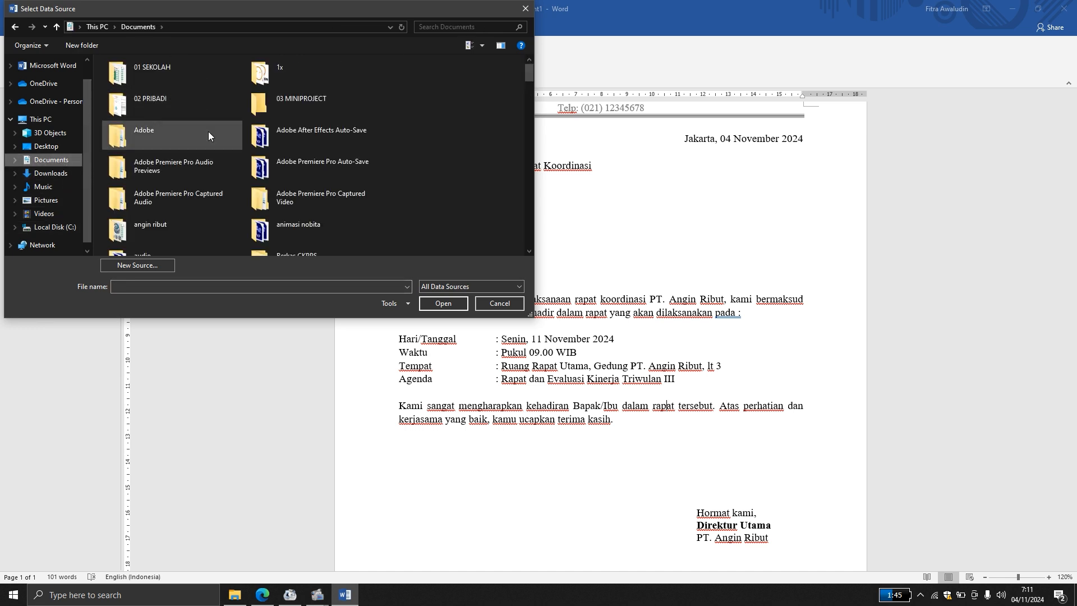
double_click(167, 222)
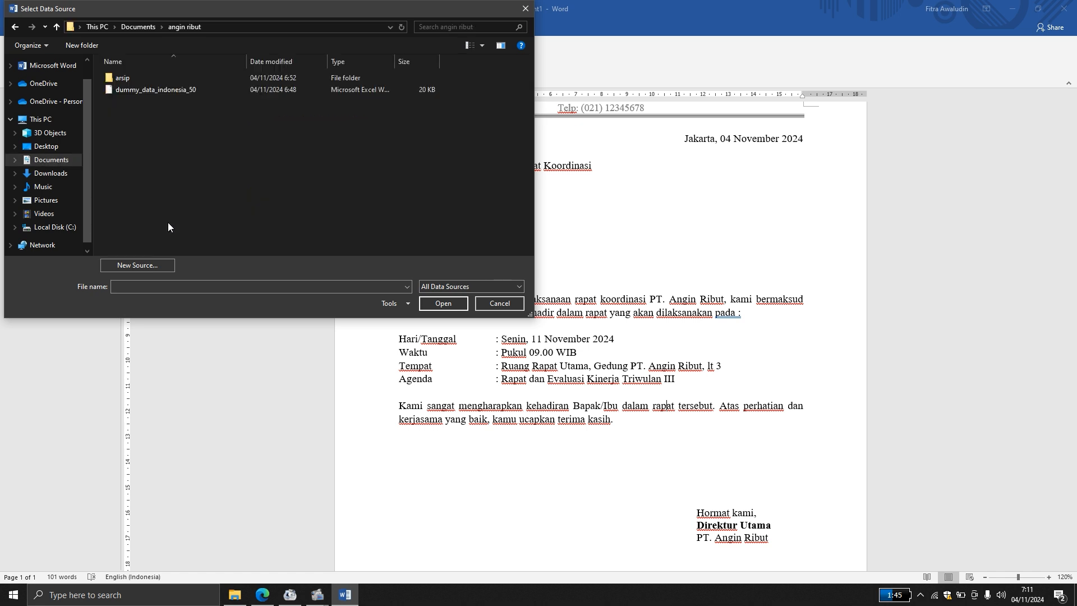
left_click(150, 94)
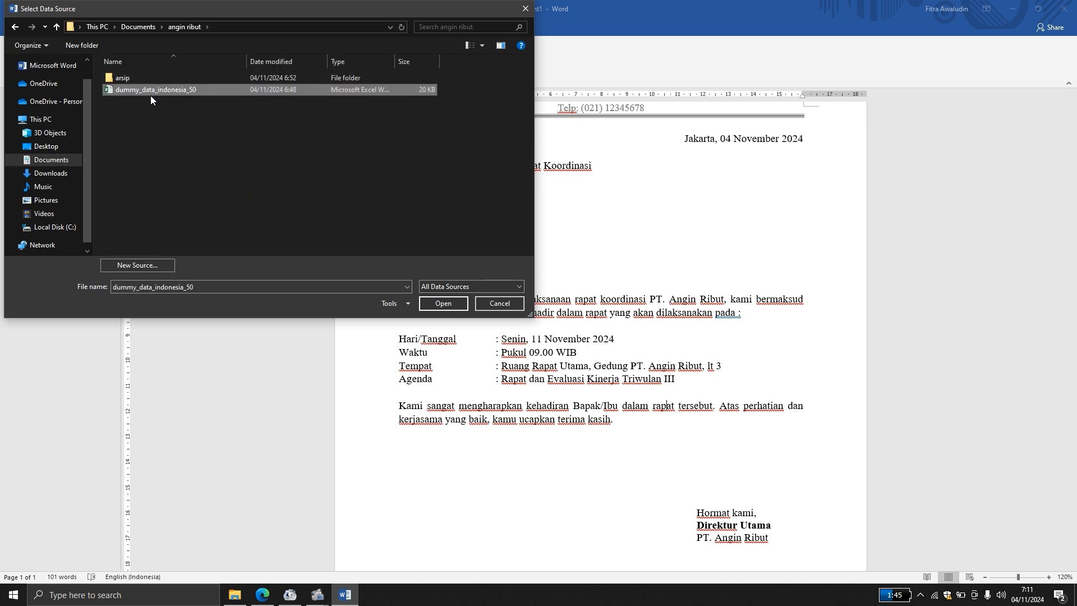
left_click(443, 303)
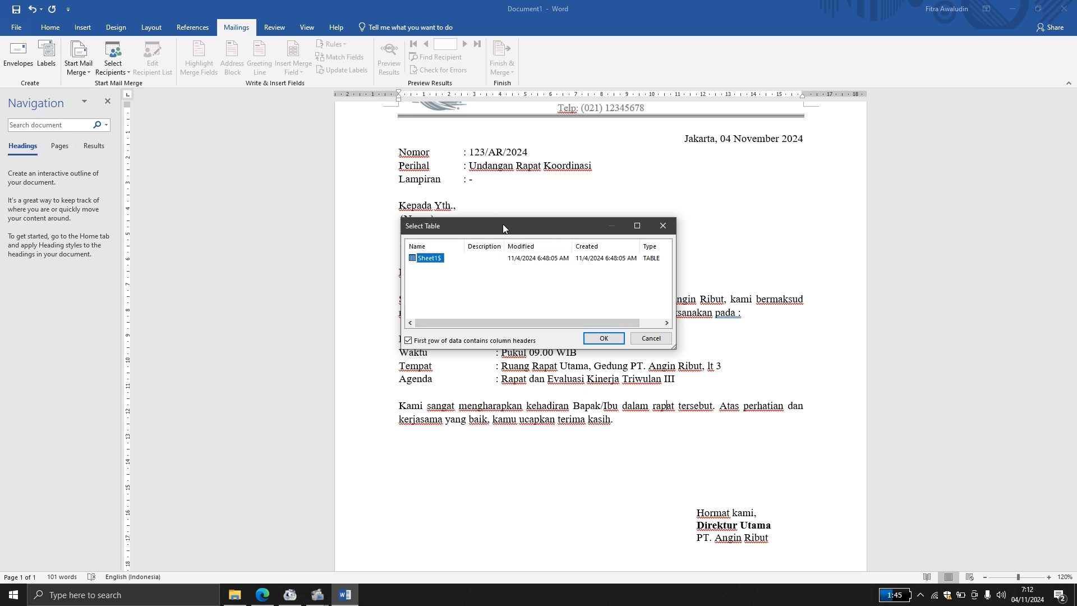
left_click_drag(502, 224, 502, 228)
left_click(598, 342)
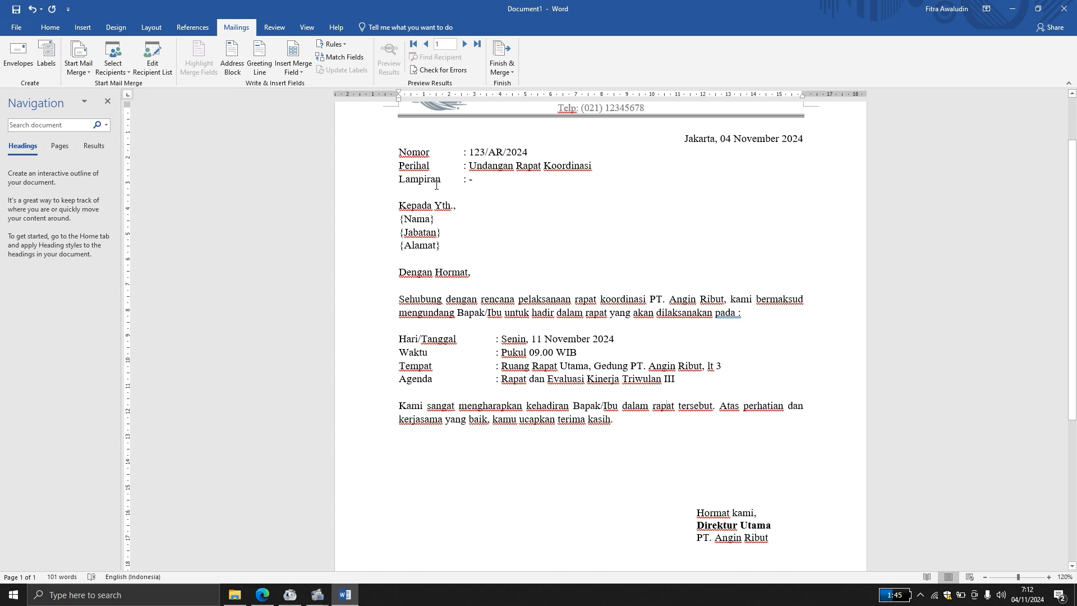
- Replace the {Nama} placeholder with the Nama_Lengkap merge field and restore the line break after it
left_click(303, 74)
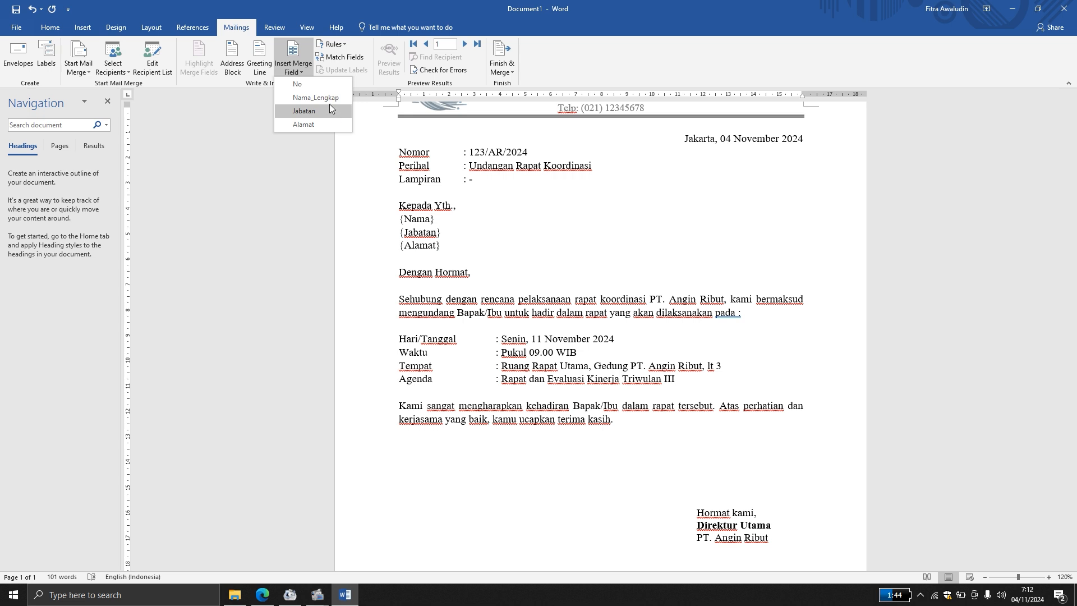
left_click(449, 236)
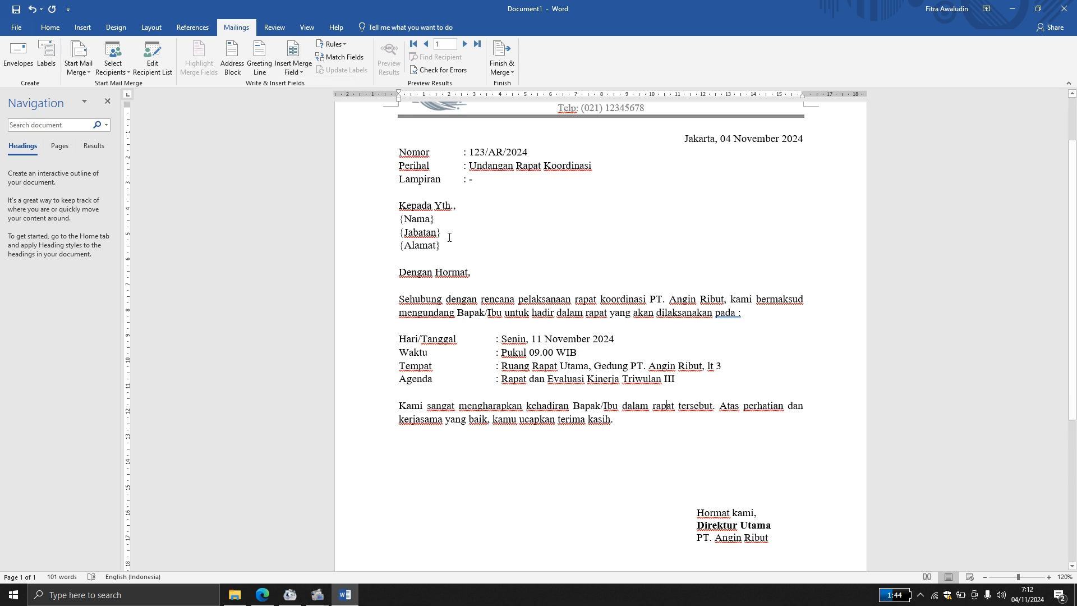
left_click_drag(402, 220, 433, 224)
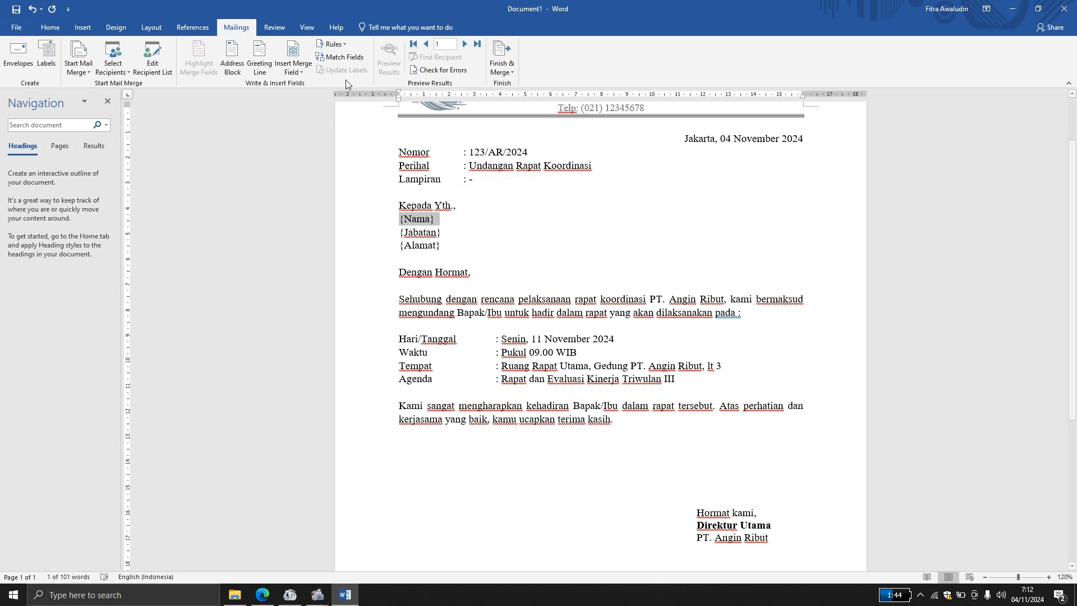
left_click(307, 73)
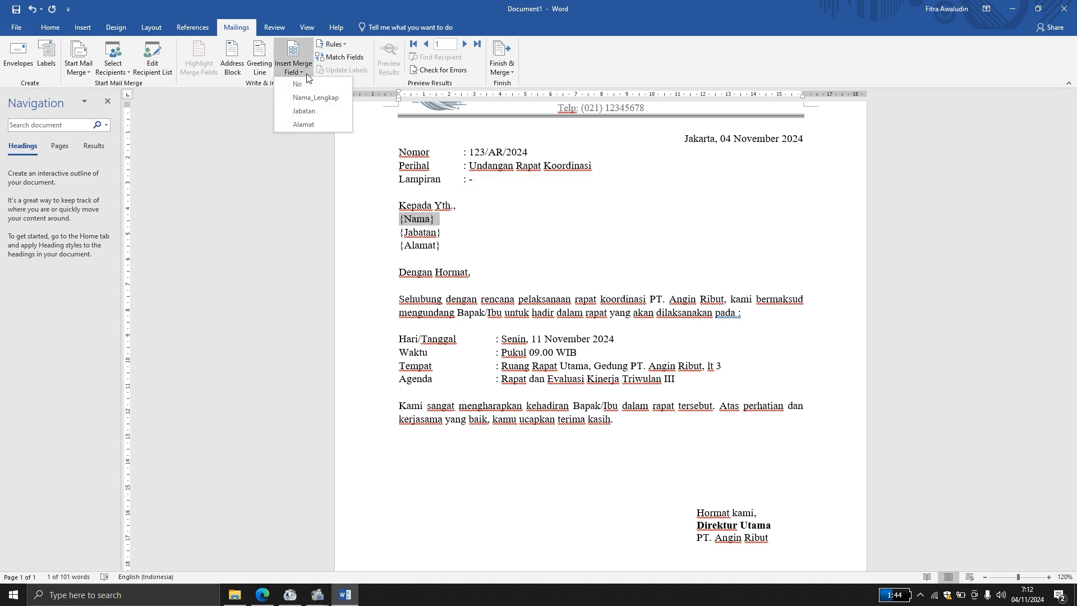
left_click(337, 99)
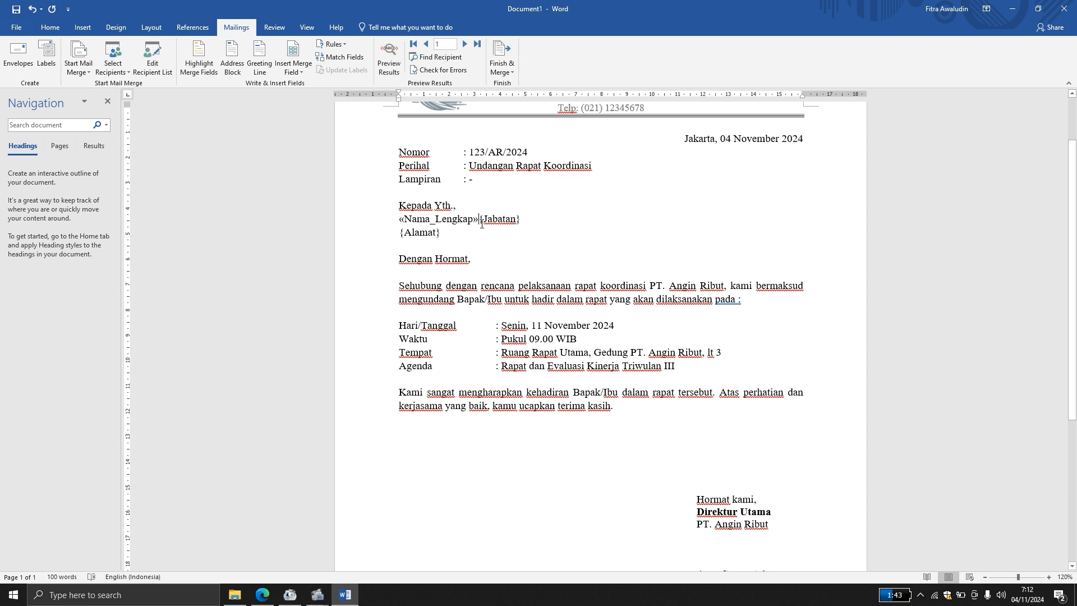
left_click(482, 224)
key("Return")
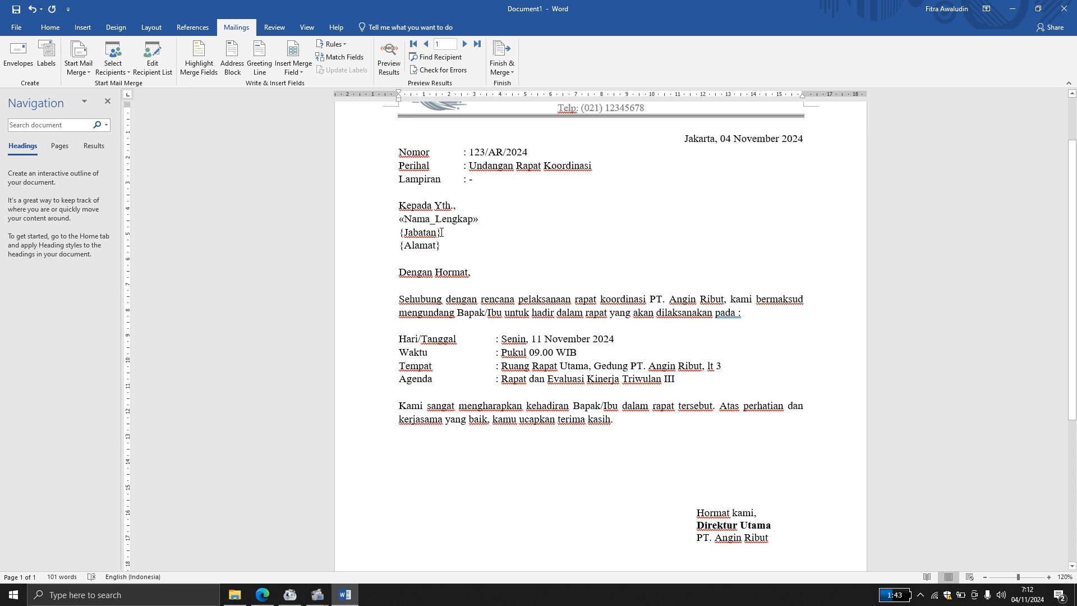
- Replace the {Jabatan} placeholder with the Jabatan merge field and restore the line break after it
left_click_drag(442, 232, 401, 229)
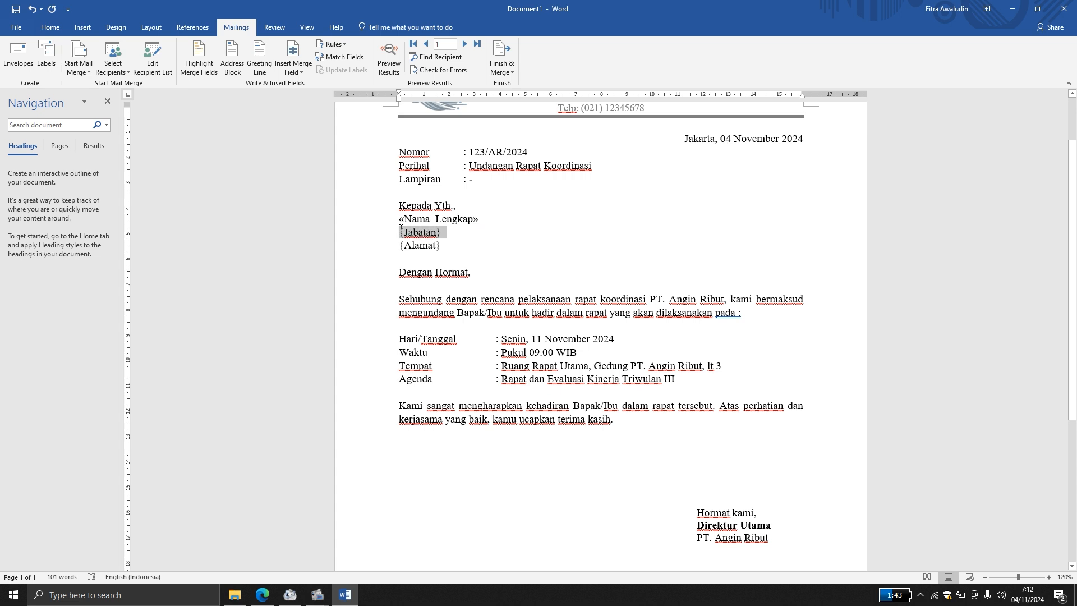
left_click(308, 71)
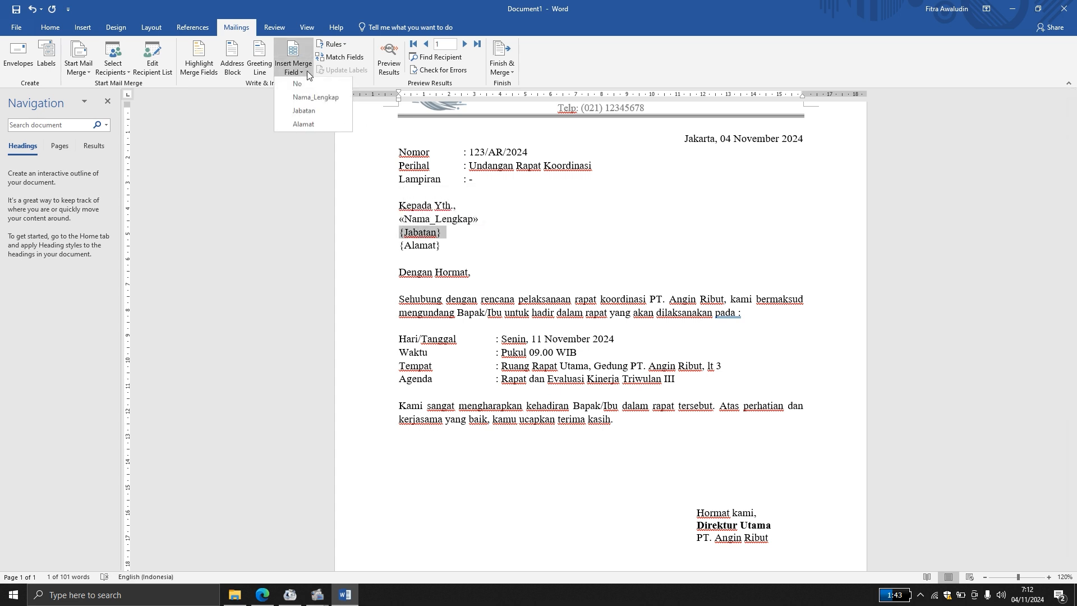
left_click(311, 107)
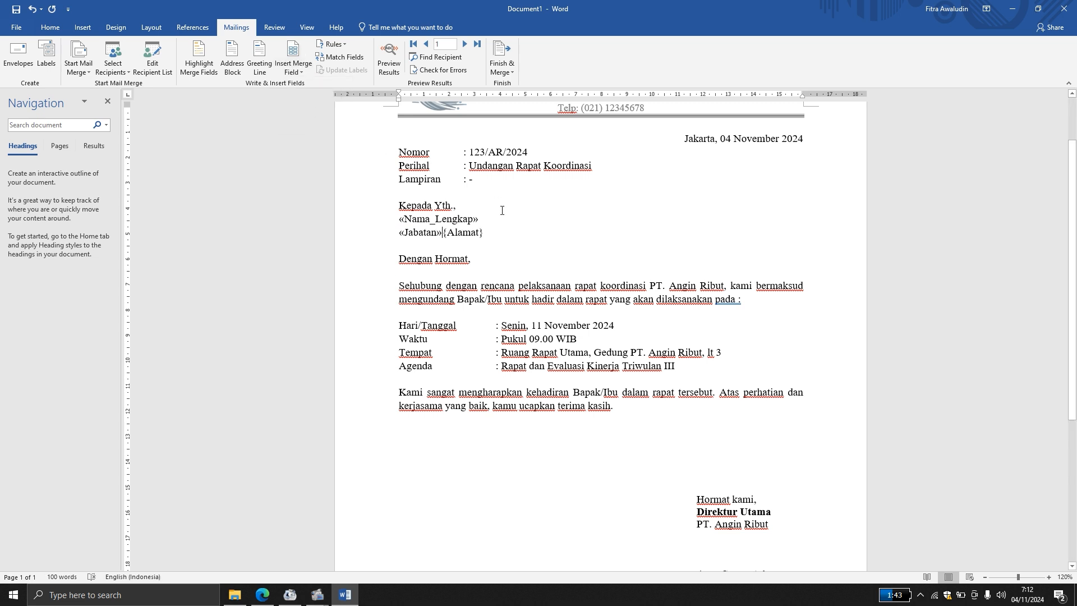
key("Return")
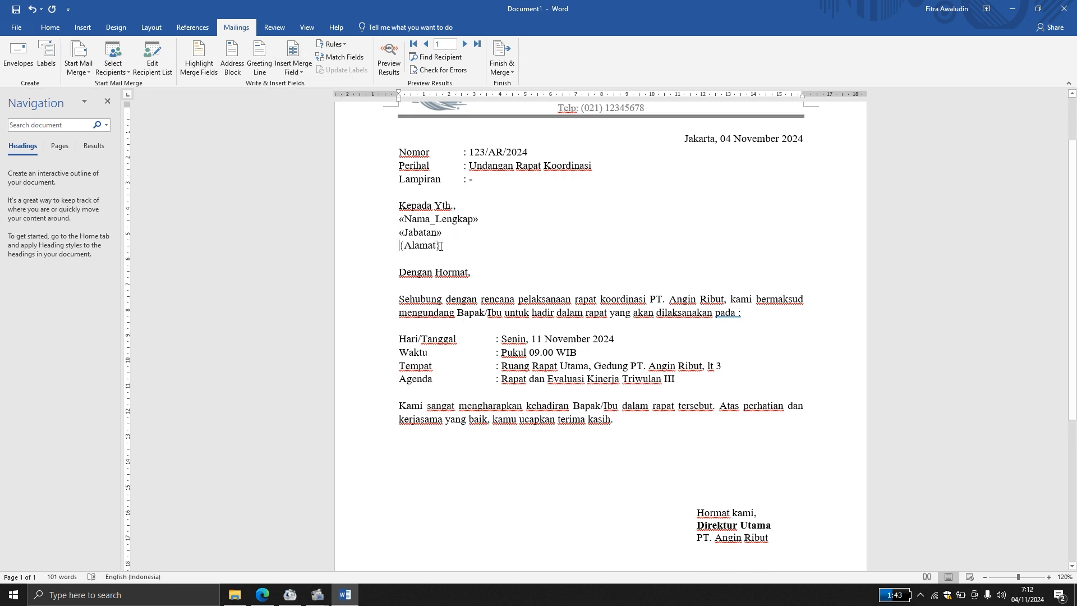
- Replace the {Alamat} placeholder with the Alamat merge field and restore the line break after it
left_click_drag(440, 245, 400, 247)
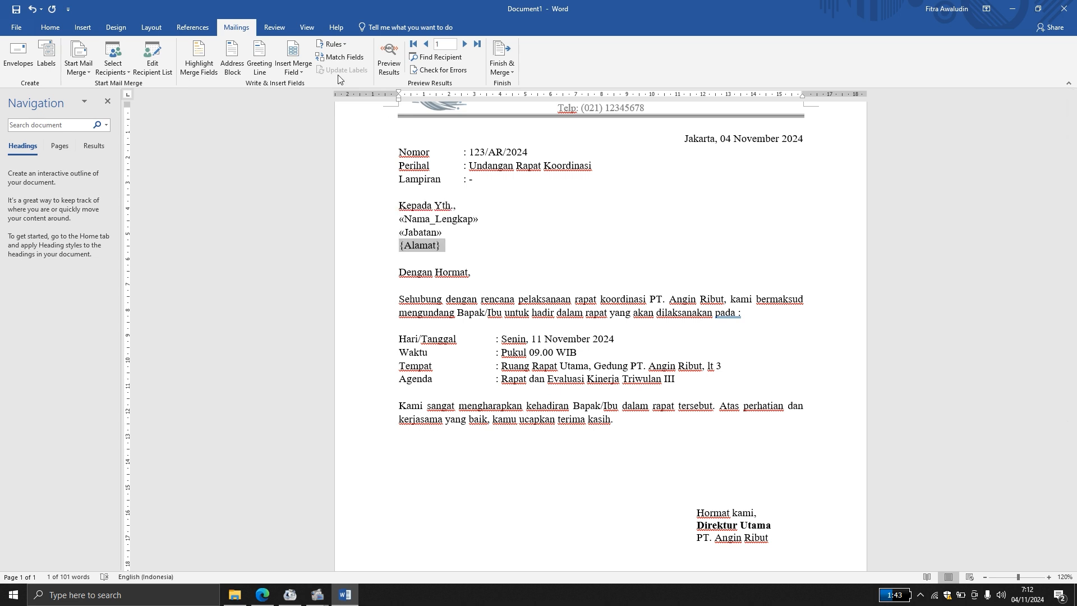
left_click(291, 73)
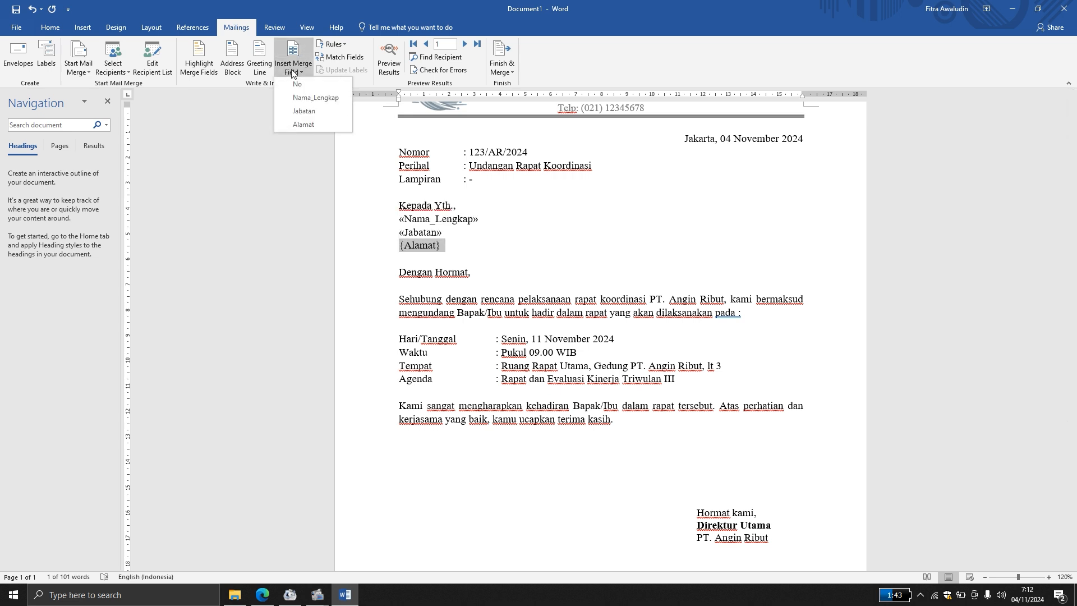
left_click(315, 120)
key("Return")
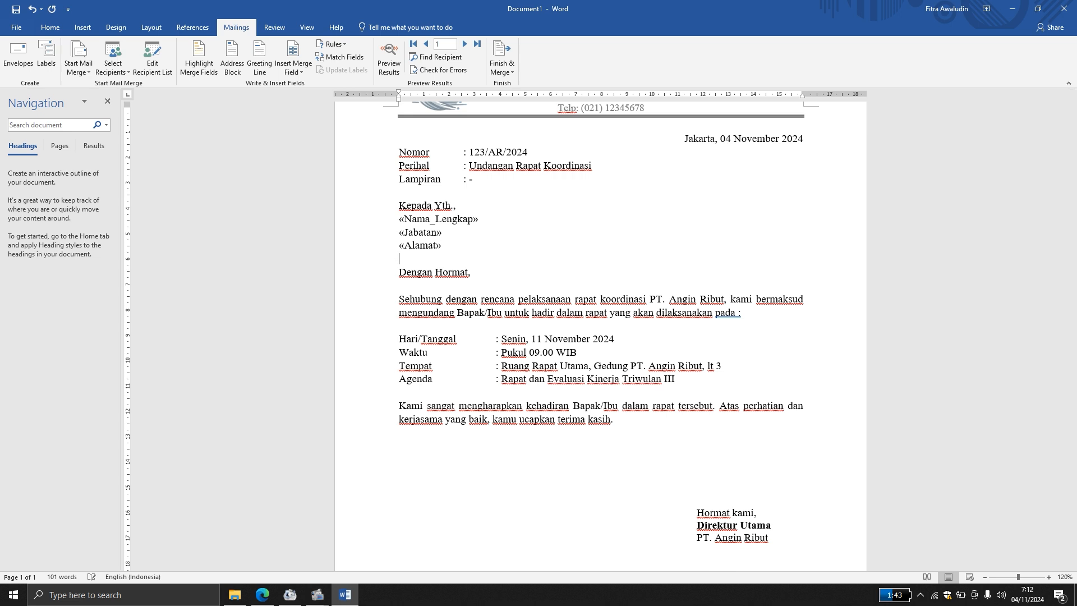
- Preview the mail merge results and step forward through the recipient records to record 5
left_click(396, 56)
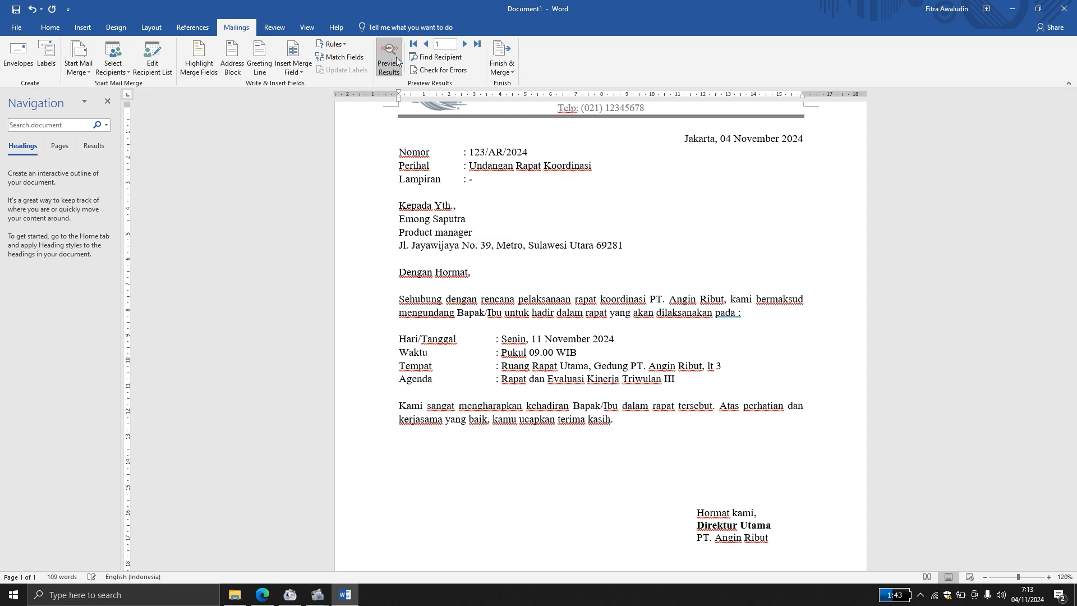
left_click(466, 44)
left_click(466, 44)
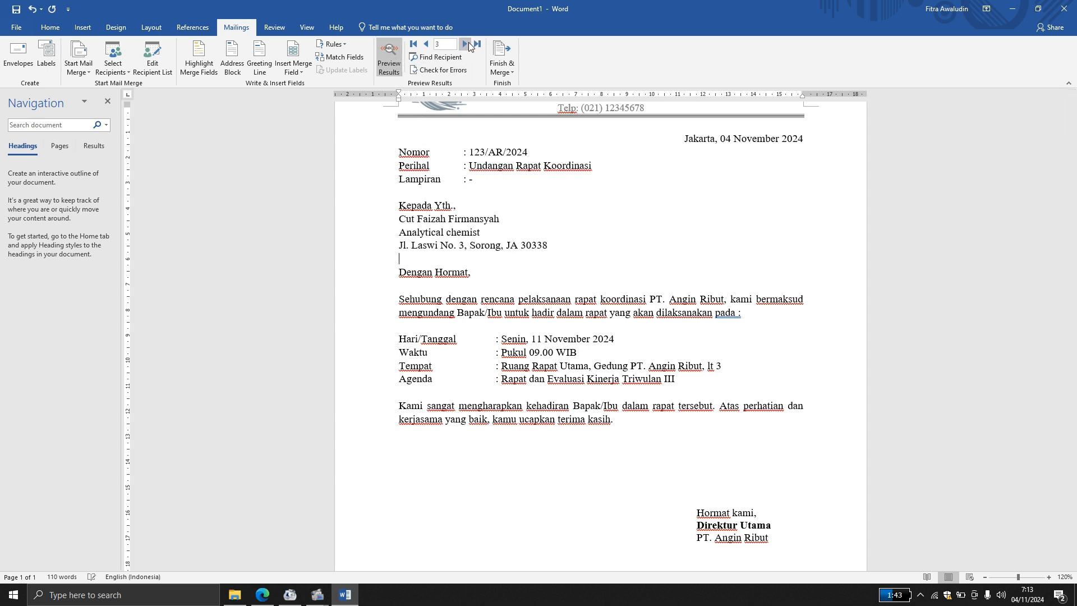
left_click(465, 44)
left_click(469, 42)
left_click(469, 42)
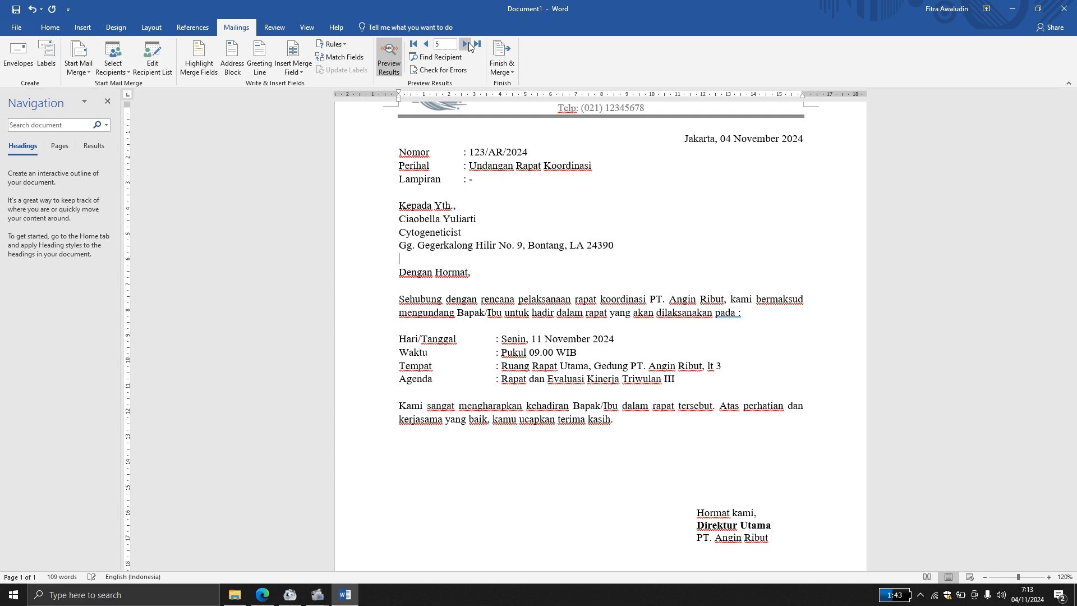
- Step the merge preview forward to recipient record 11 and jump to the last record
left_click(468, 42)
left_click(468, 42)
left_click(469, 42)
left_click(469, 42)
left_click(469, 42)
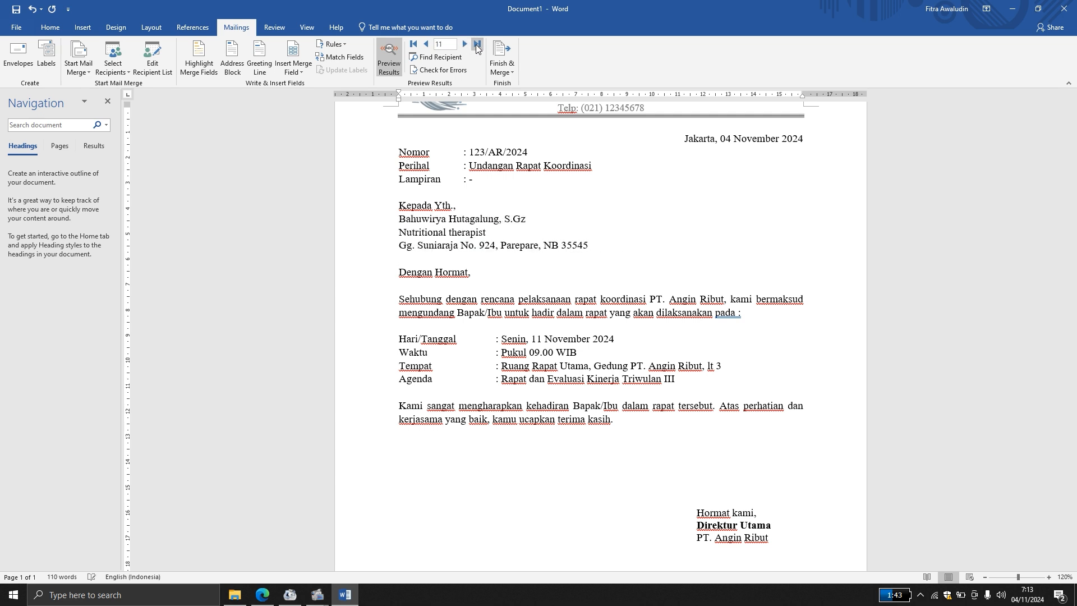
left_click(477, 43)
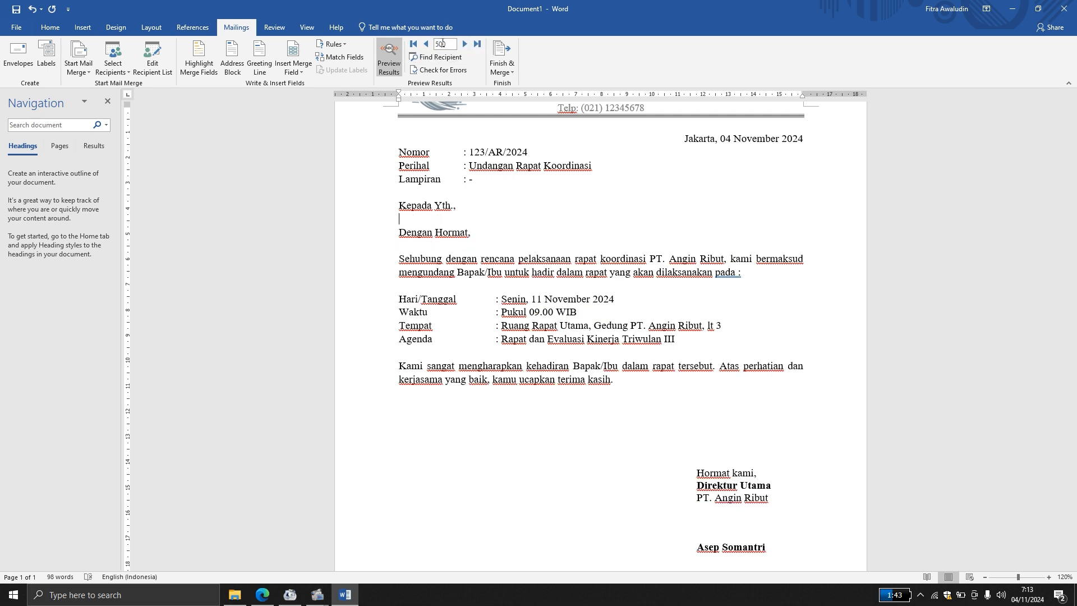
- Go to recipient record 50 in the merge preview and check the whole letter from letterhead to signature
left_click(442, 43)
type("50")
key("Return")
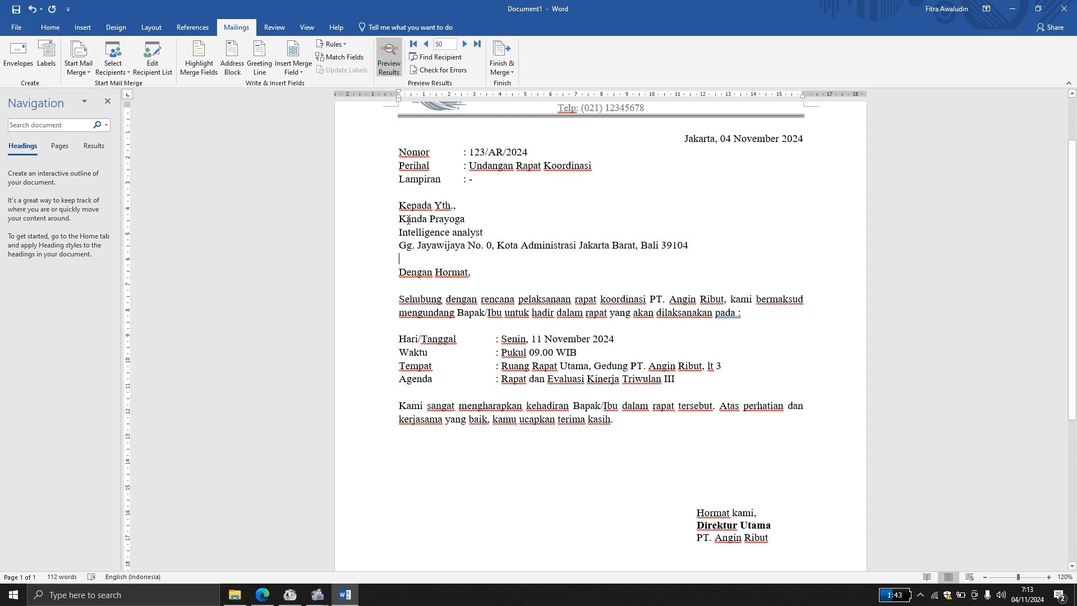
scroll(479, 210, "down", 4)
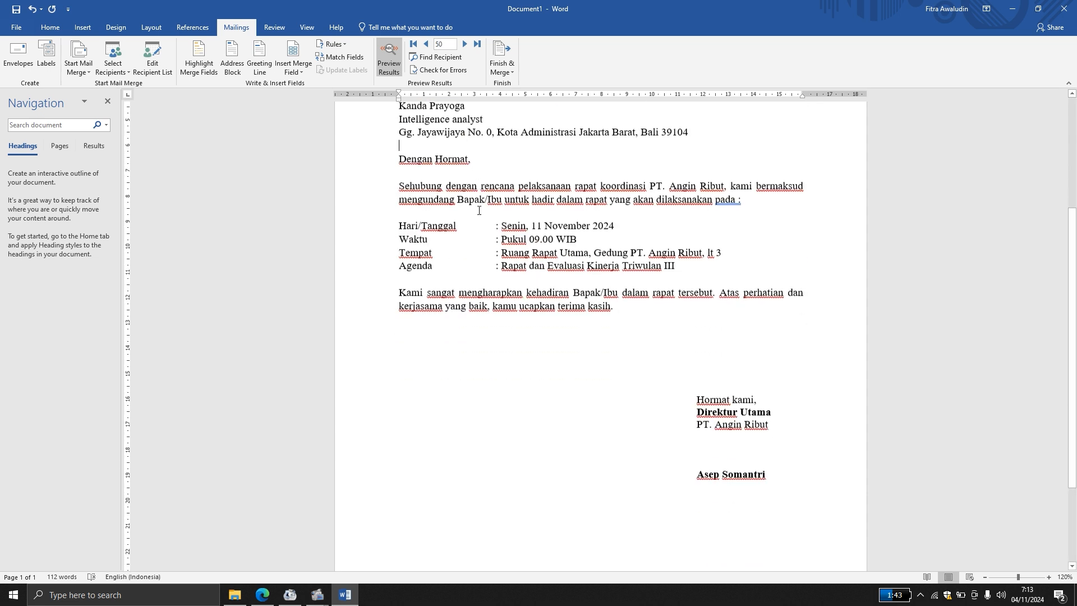
scroll(478, 210, "up", 5)
scroll(479, 210, "up", 1)
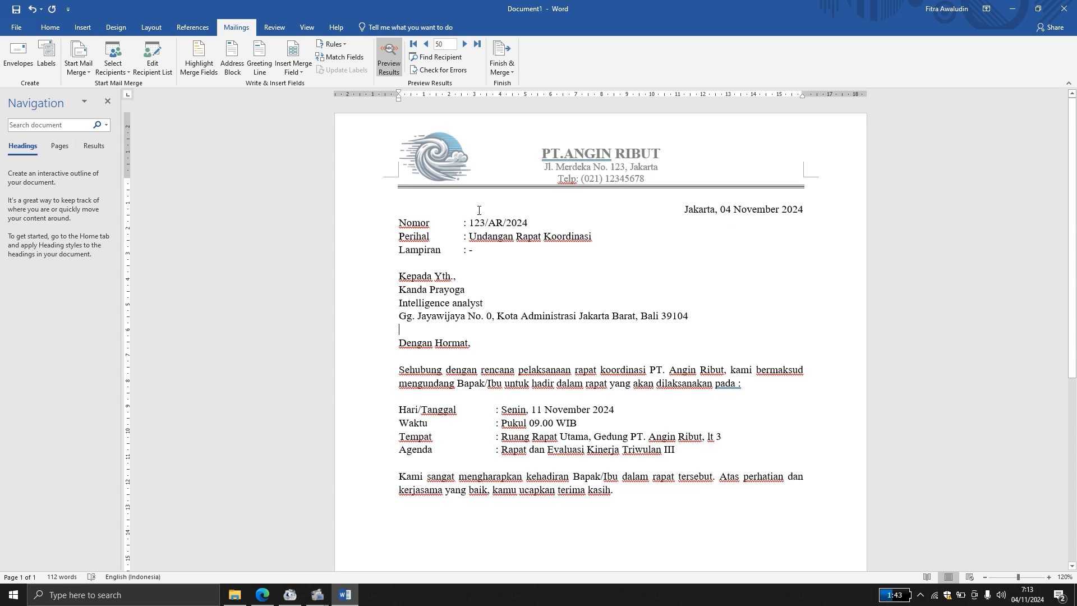
scroll(479, 211, "down", 3)
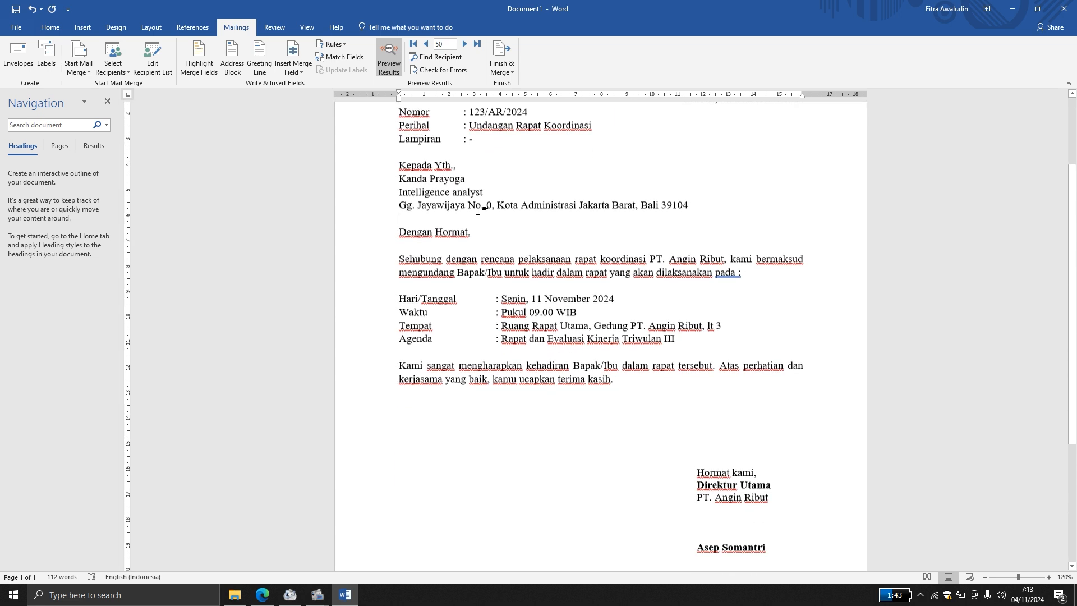
scroll(479, 210, "up", 2)
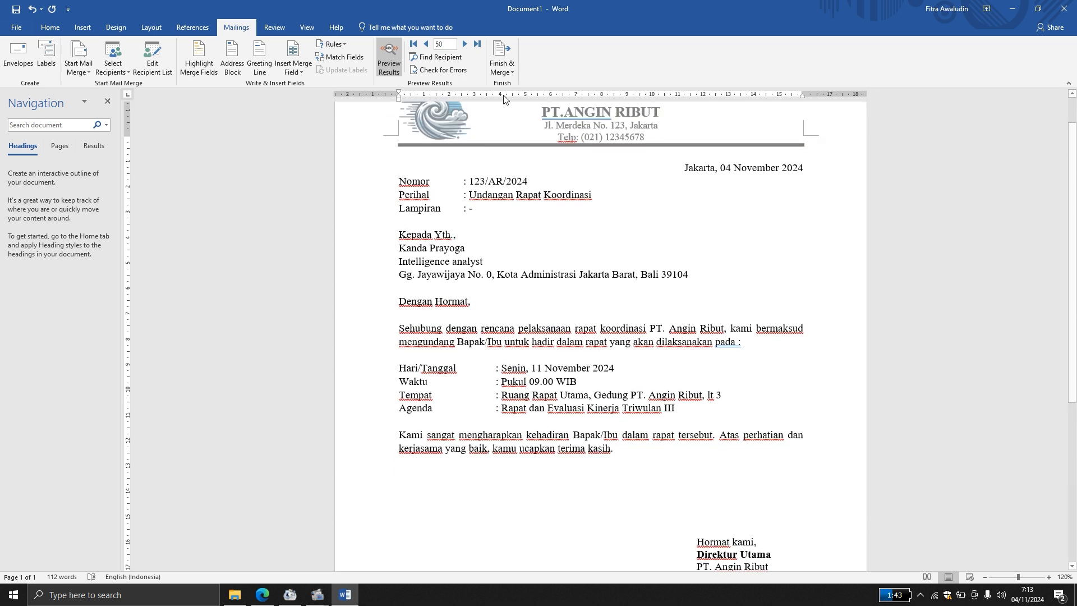
- Finish the merge by printing the letters, limiting the print records to 1 through 50
left_click(502, 63)
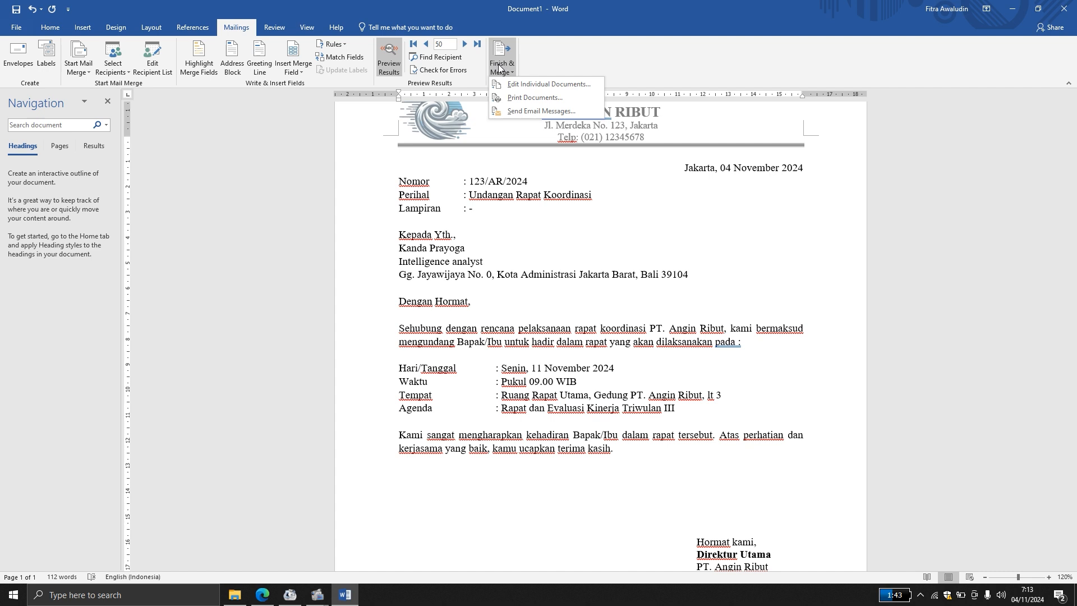
left_click(532, 98)
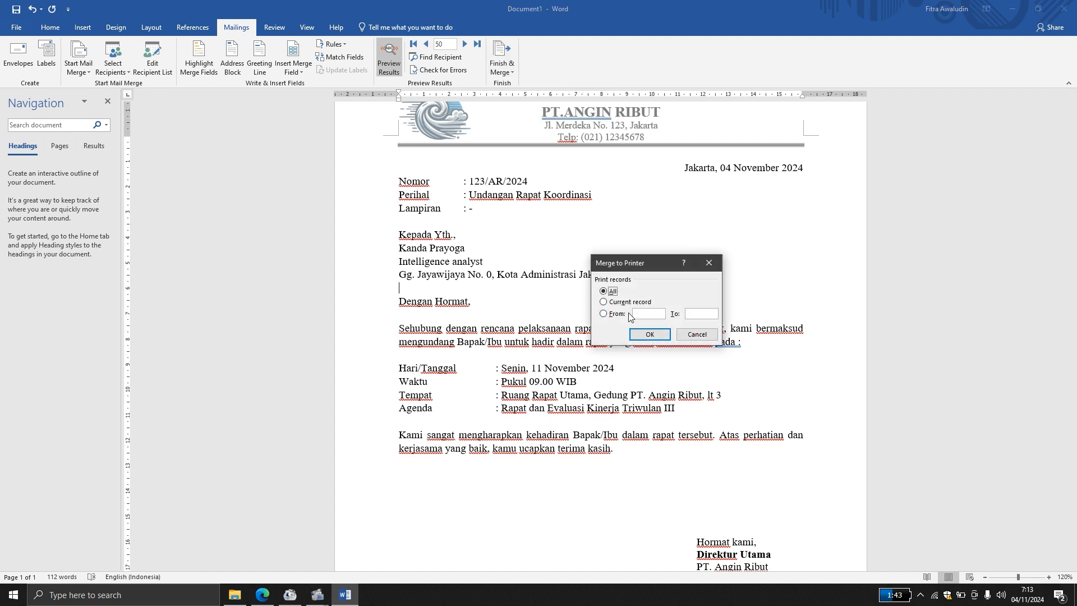
left_click(604, 314)
left_click(646, 317)
type("1")
left_click(692, 314)
type("50")
left_click(649, 335)
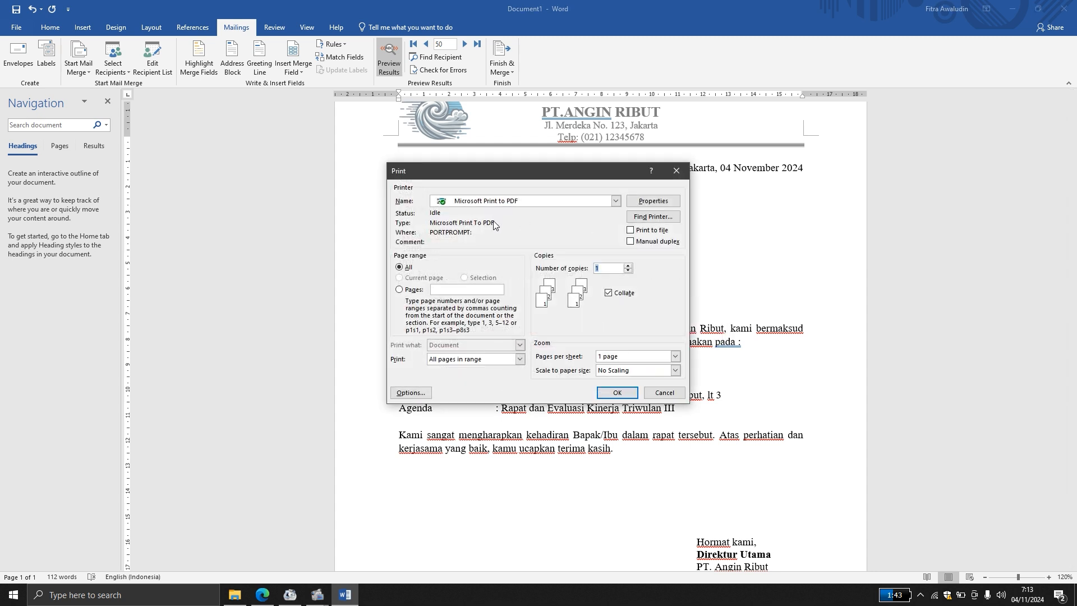
- Look through the available printers, choose Microsoft Print to PDF and start printing all pages
left_click(500, 203)
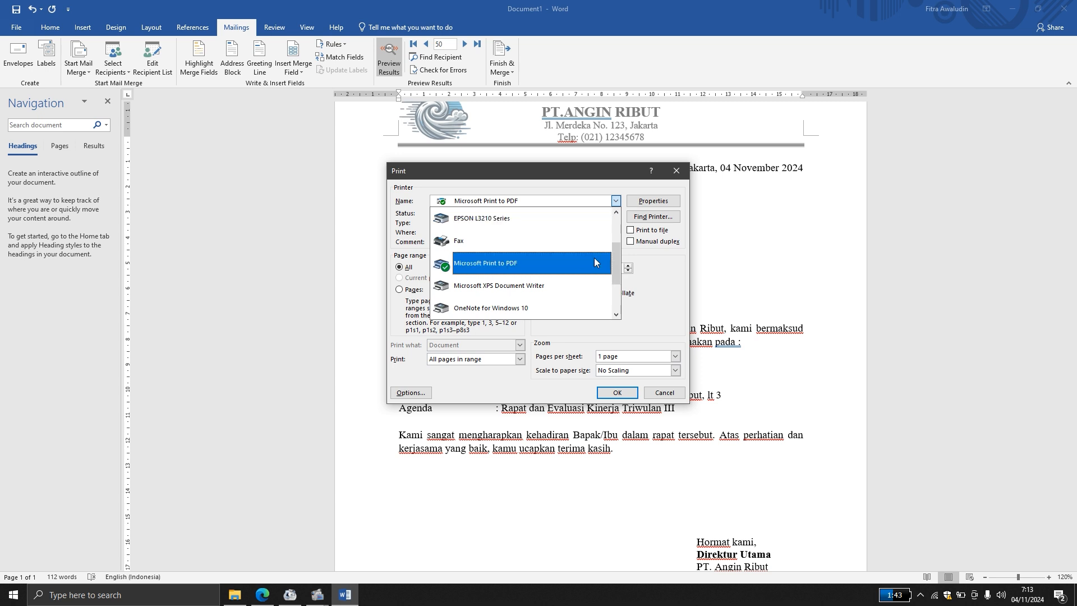
left_click_drag(614, 271, 614, 244)
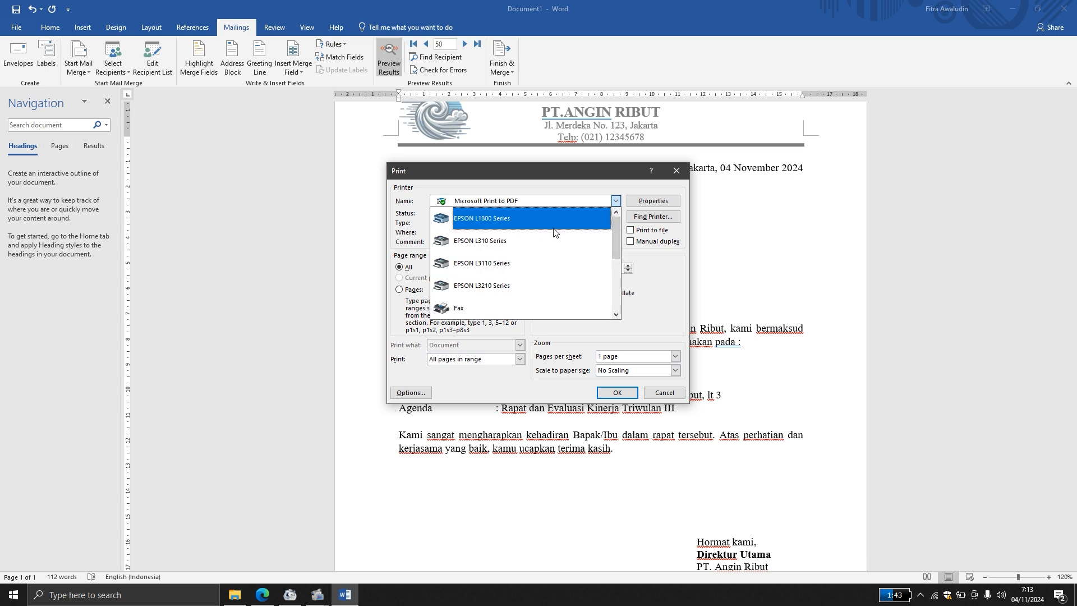
left_click(590, 171)
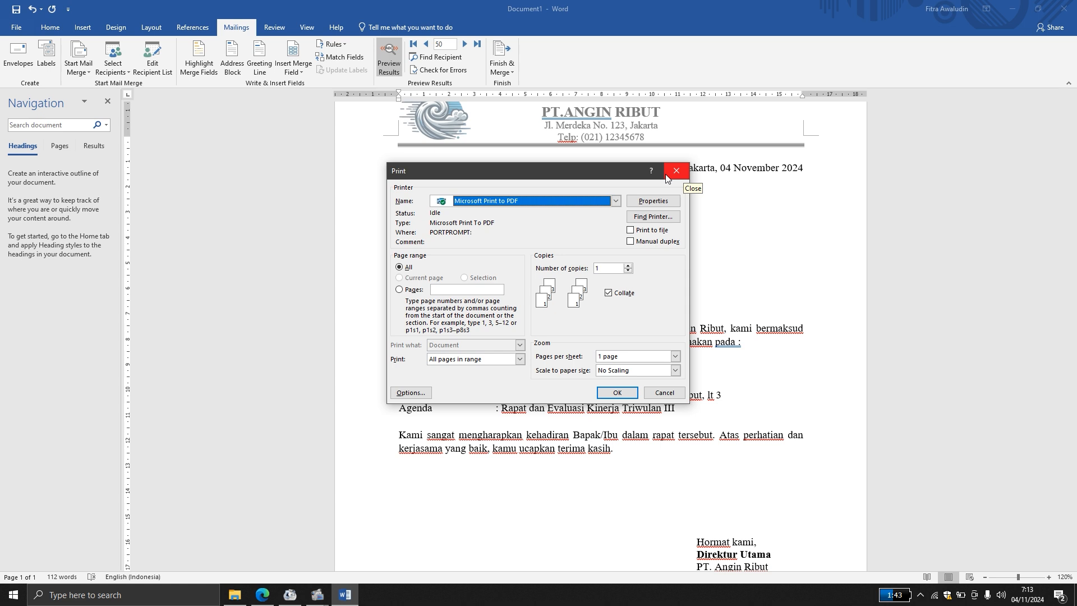
left_click(604, 197)
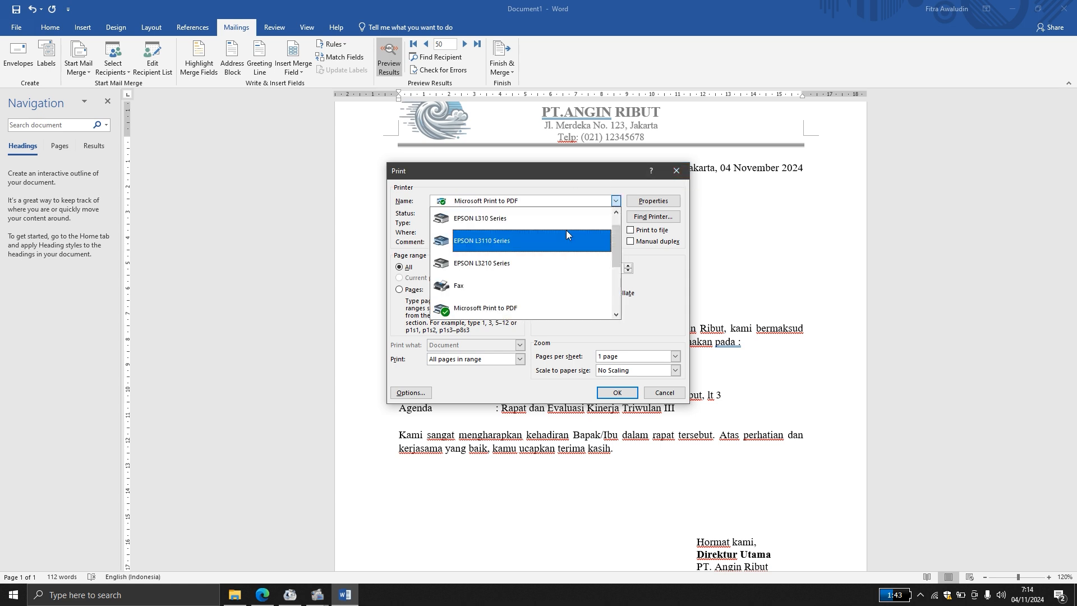
scroll(619, 241, "up", 1)
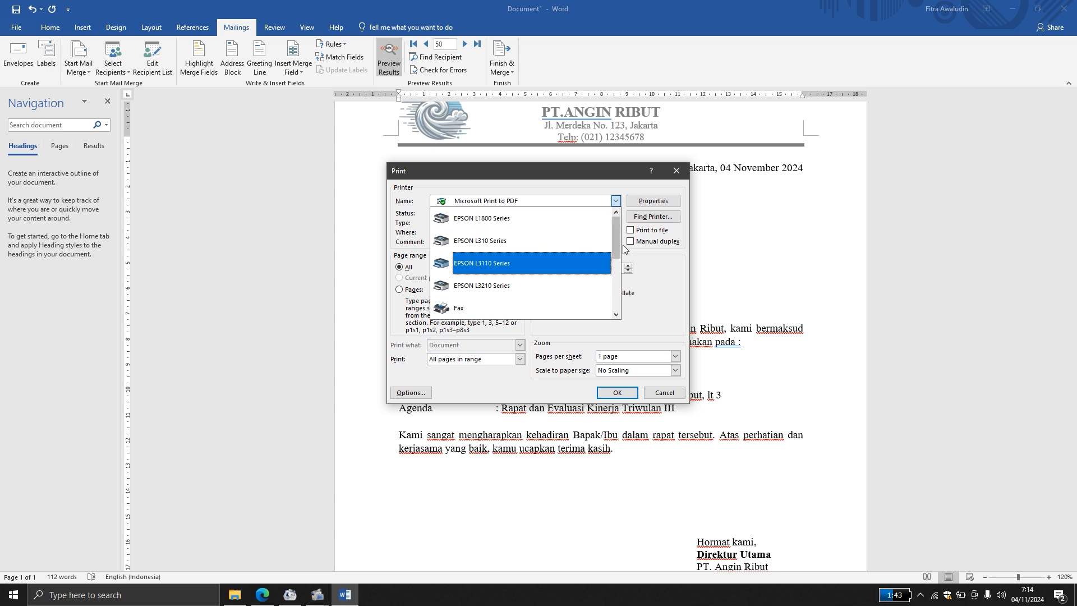
left_click_drag(618, 242, 619, 259)
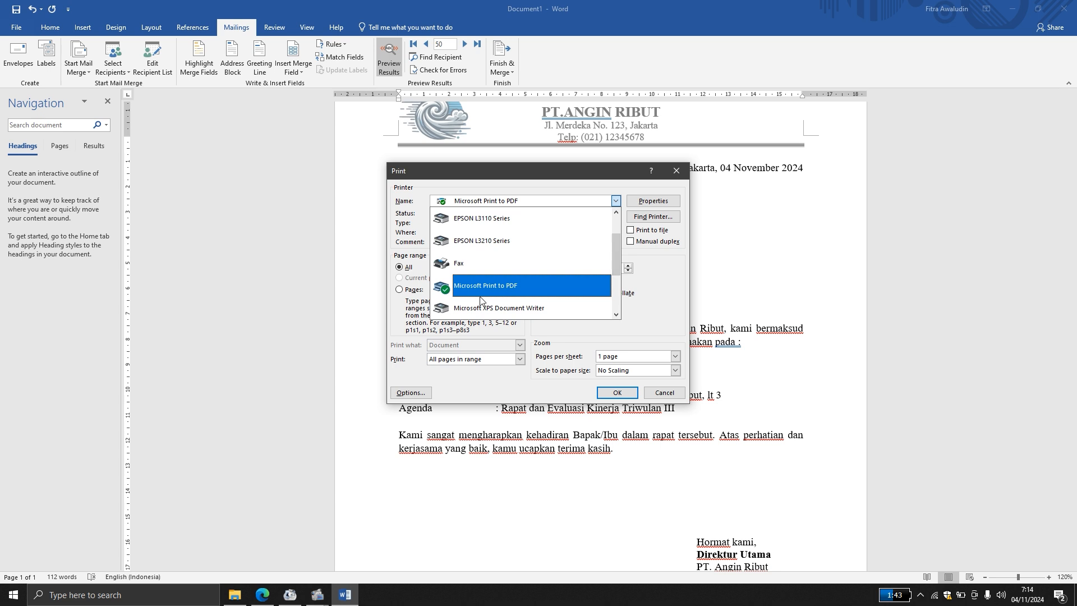
left_click(489, 286)
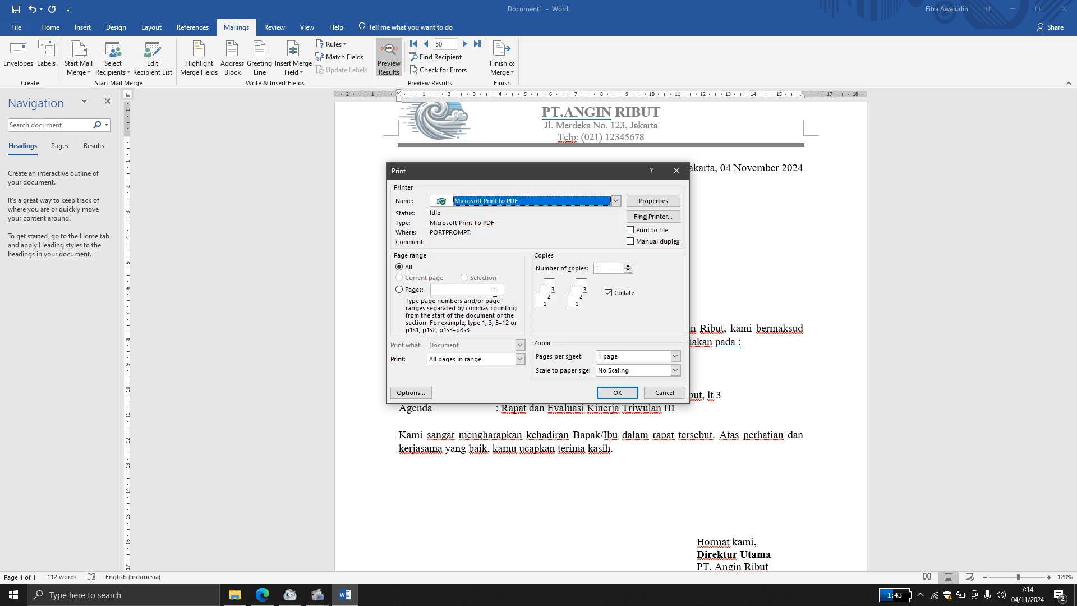
left_click(617, 392)
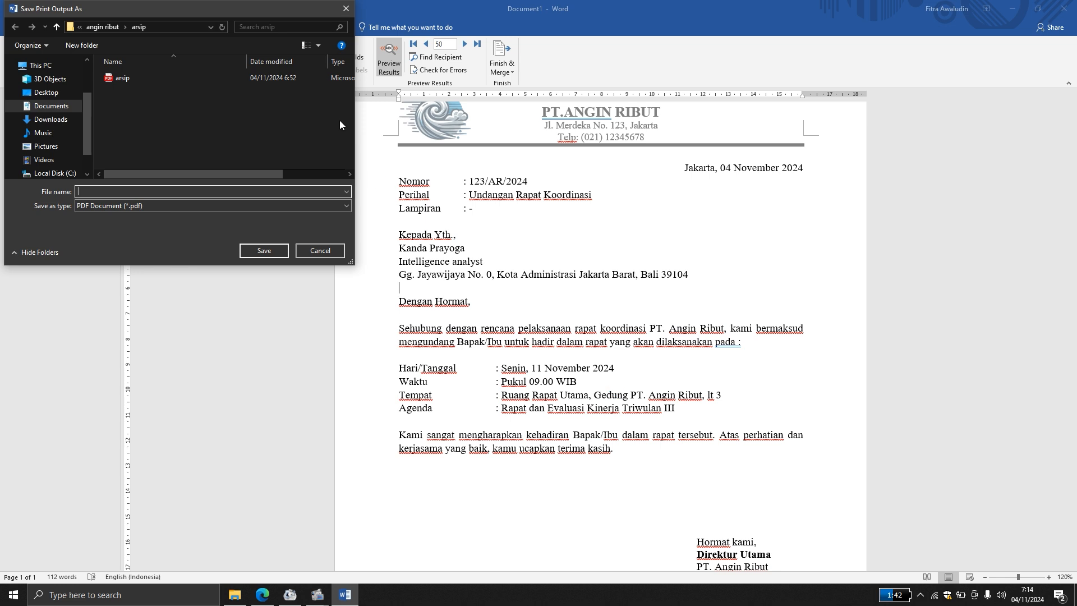
- Save the PDF output as "surat undangan rakor" in the angin ribut folder
left_click(106, 25)
type("daftar")
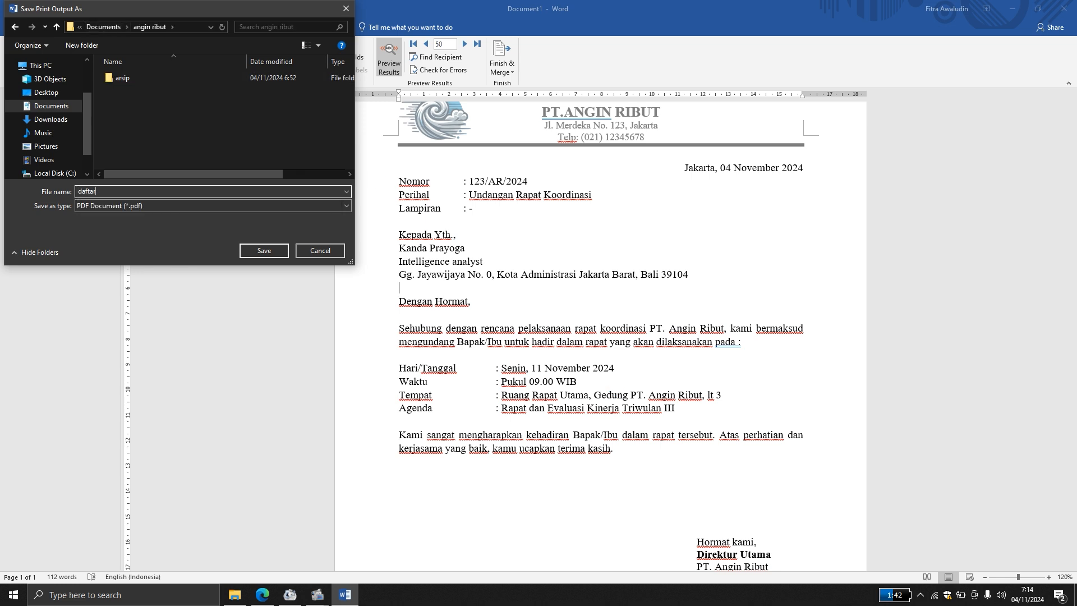
key("ctrl+a")
type("surat undangan")
left_click(257, 251)
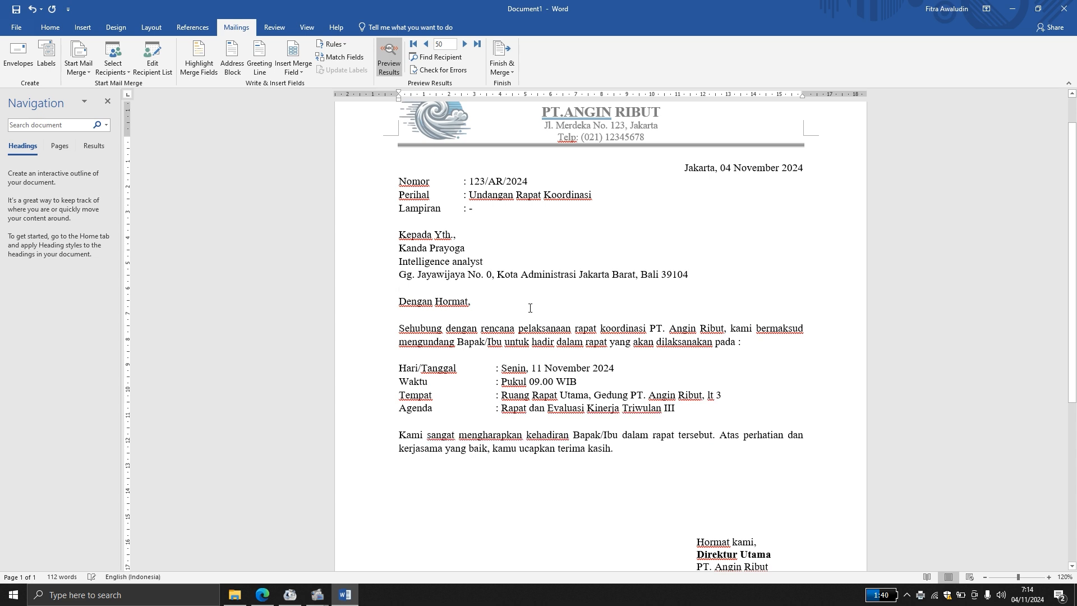
- Switch to File Explorer and open the "surat undangan rakor" PDF from the angin ribut folder
scroll(537, 245, "down", 2)
scroll(449, 365, "up", 3)
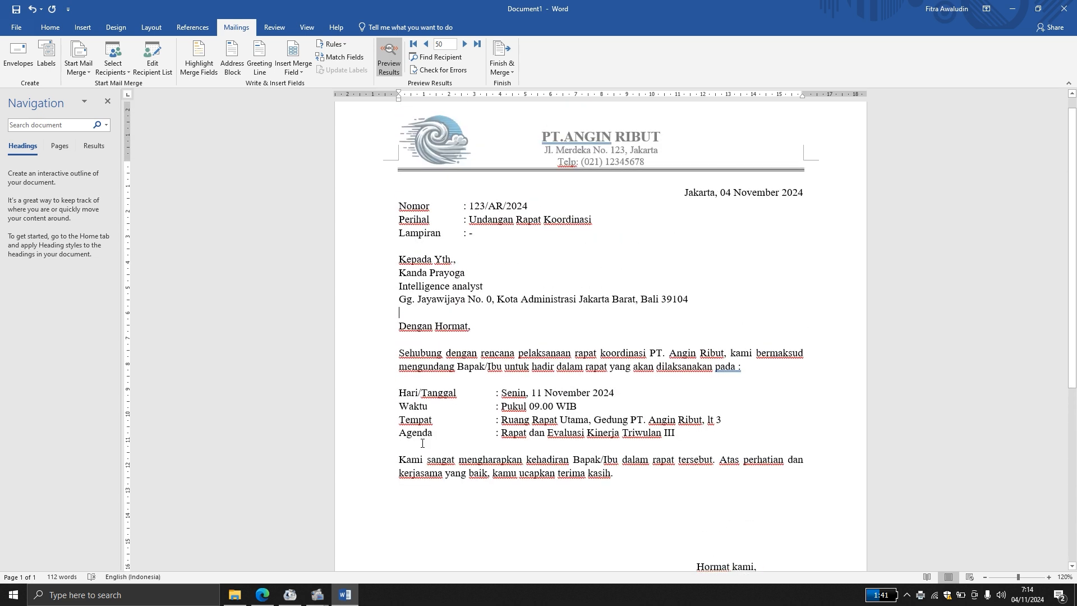
left_click(241, 593)
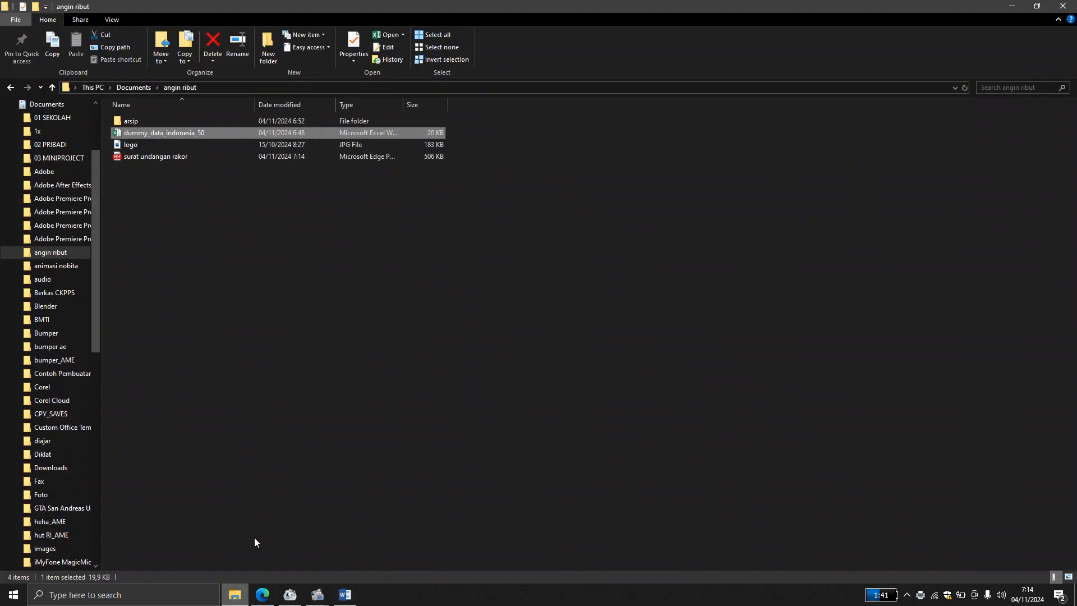
double_click(141, 157)
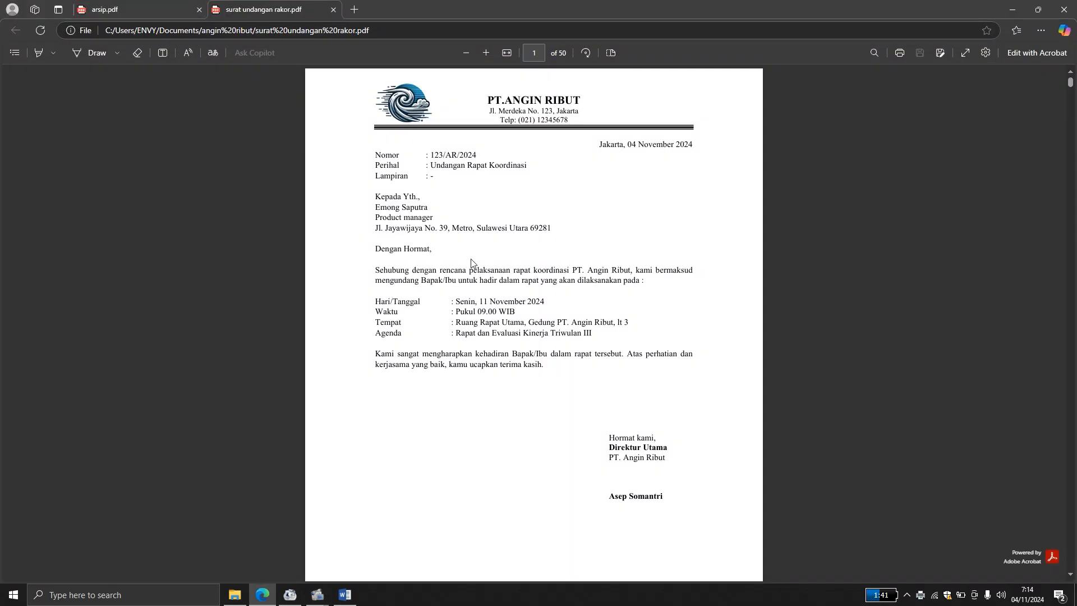
- Examine the merged letters in the PDF page by page through page 11, checking each recipient's name, position and address
scroll(471, 262, "down", 1)
scroll(471, 263, "up", 1)
scroll(523, 319, "down", 20)
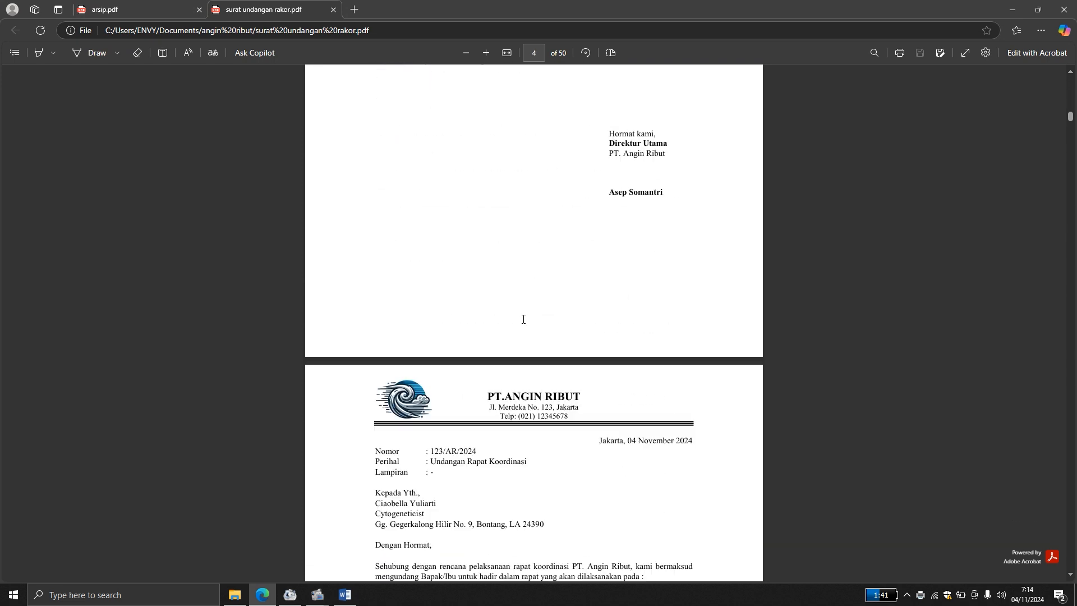
scroll(523, 319, "down", 20)
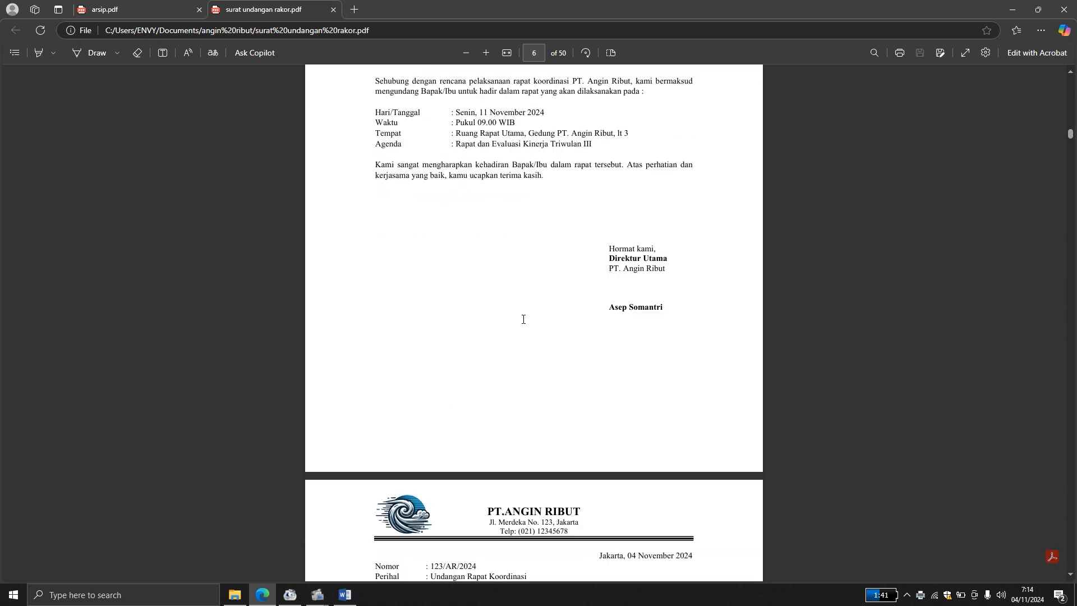
scroll(523, 319, "down", 10)
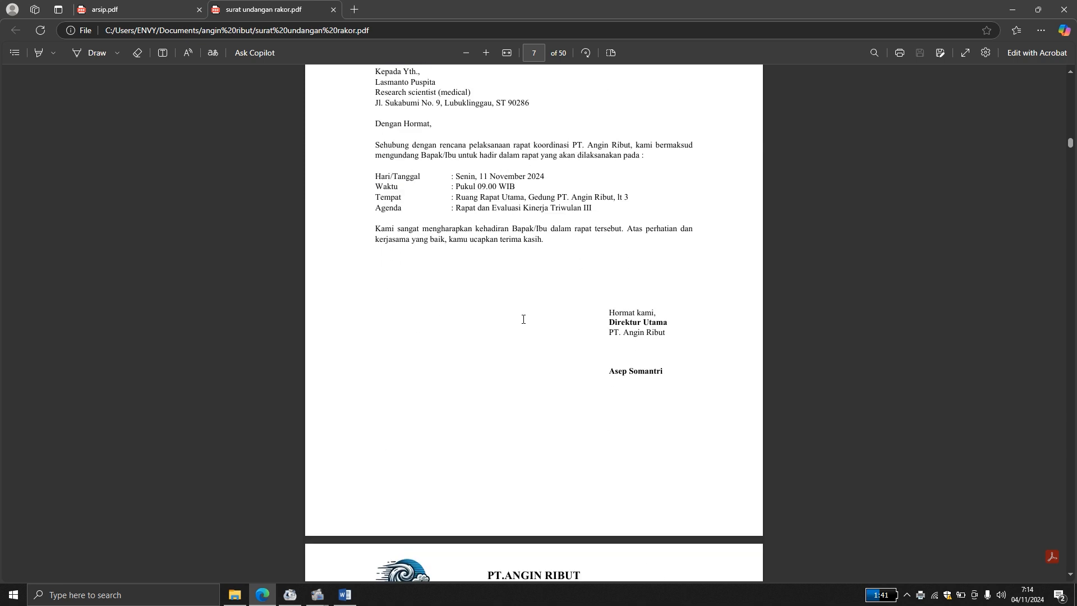
scroll(523, 319, "down", 10)
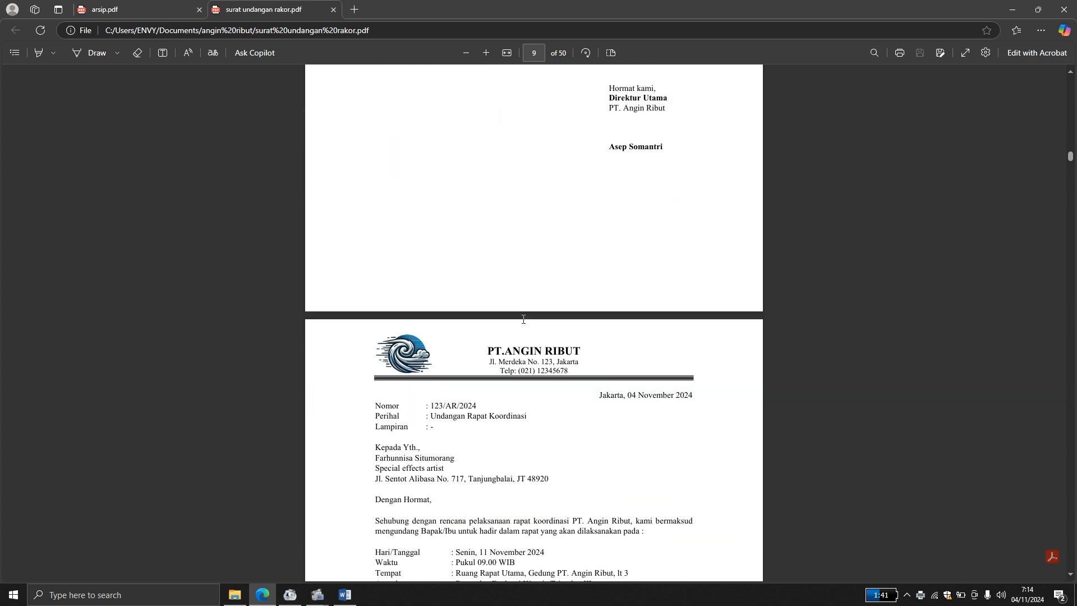
scroll(523, 320, "down", 3)
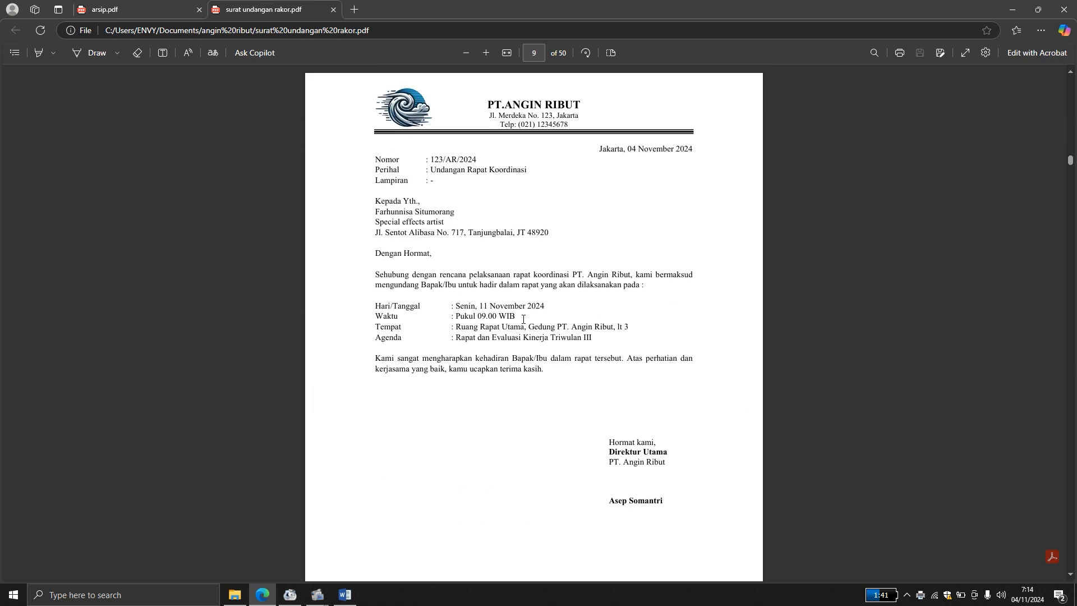
scroll(523, 319, "down", 10)
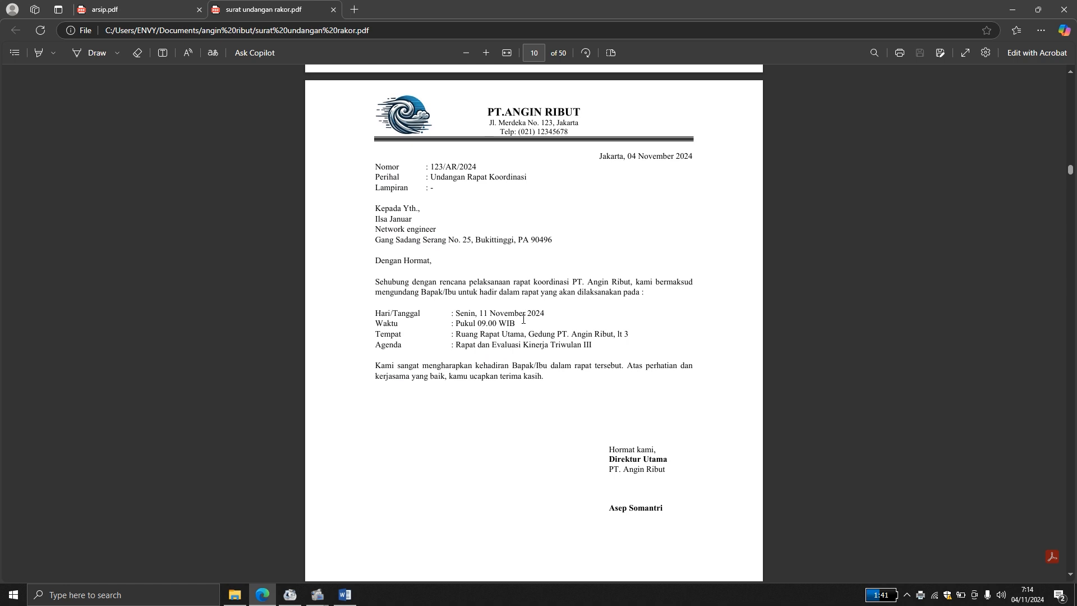
scroll(521, 312, "down", 10)
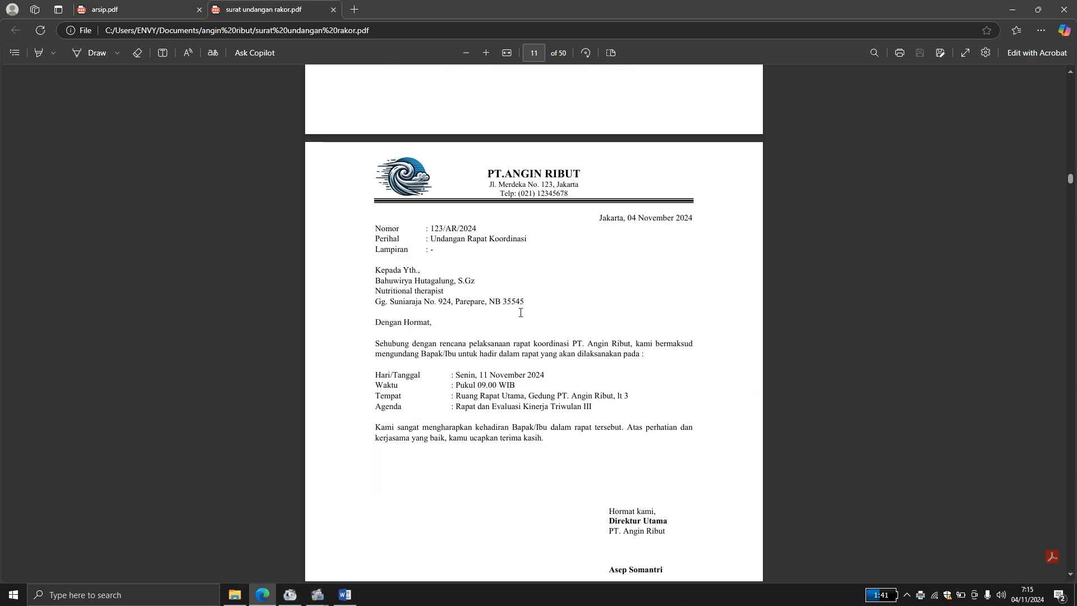
scroll(520, 312, "down", 2)
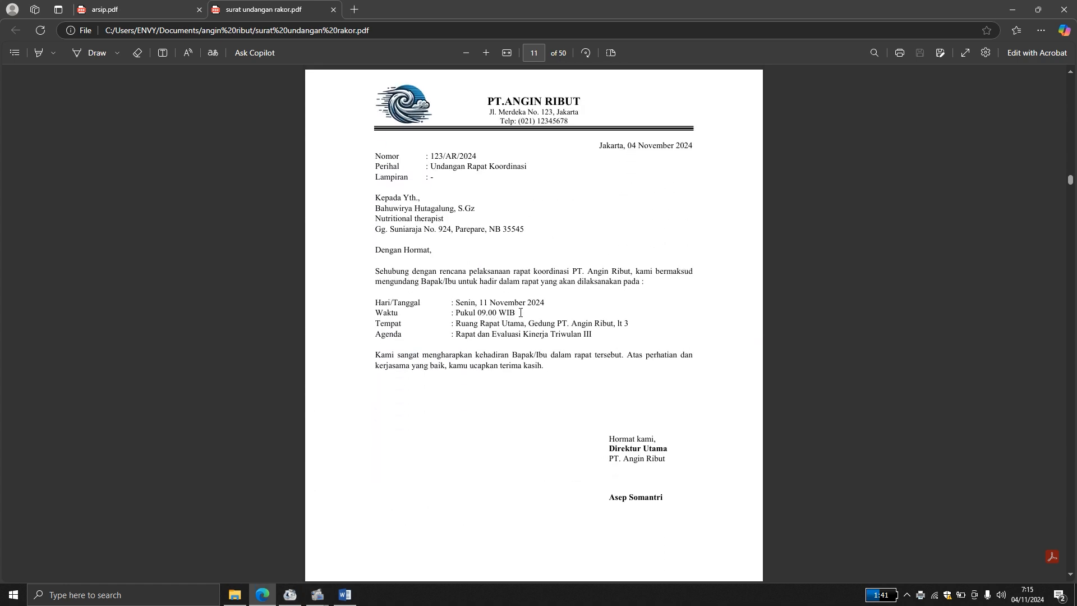